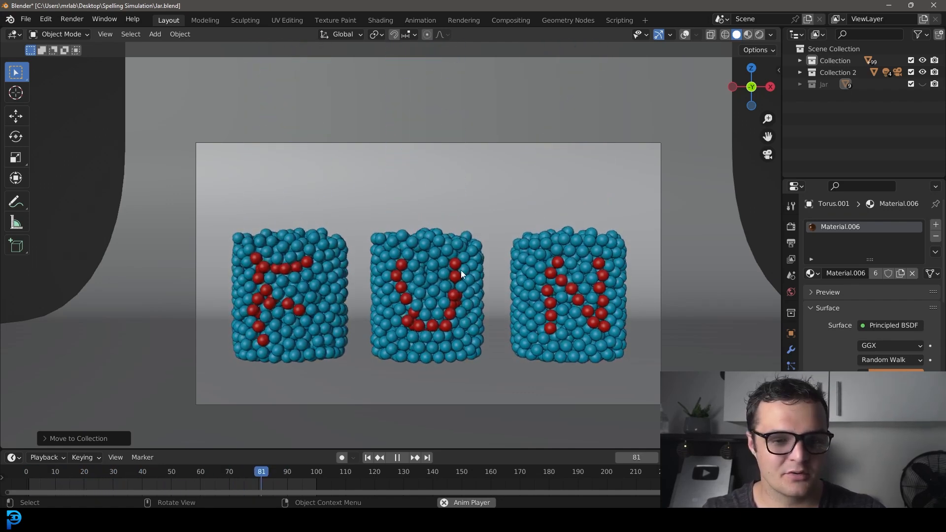
# - Show the Jar collection and examine the three jars and falling balls from several angles and through the camera
pyautogui.click(922, 84)
pyautogui.moveTo(432, 190); pyautogui.dragTo(435, 276, button='middle')
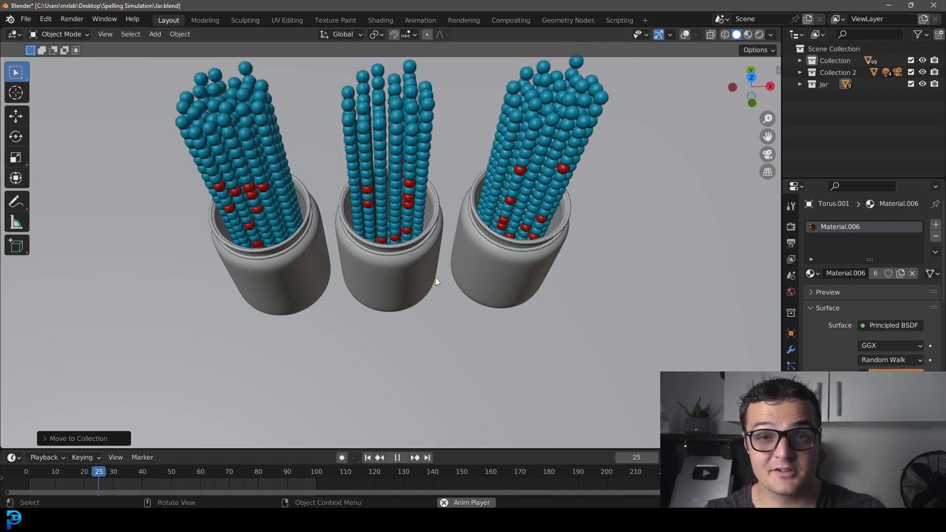
pyautogui.moveTo(441, 296); pyautogui.dragTo(446, 232, button='middle')
pyautogui.moveTo(446, 279); pyautogui.dragTo(451, 252, button='middle')
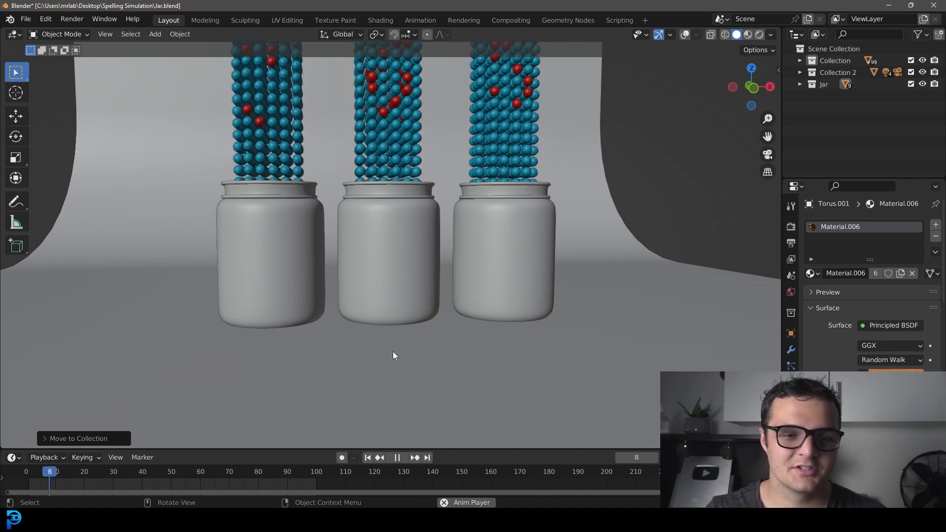
pyautogui.moveTo(441, 255); pyautogui.dragTo(355, 248, button='middle')
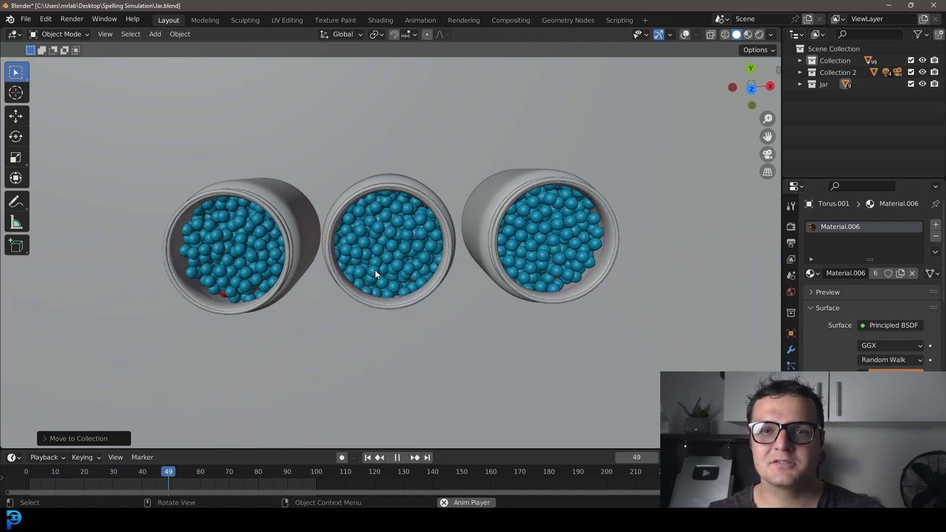
pyautogui.moveTo(419, 291); pyautogui.dragTo(419, 177, button='middle')
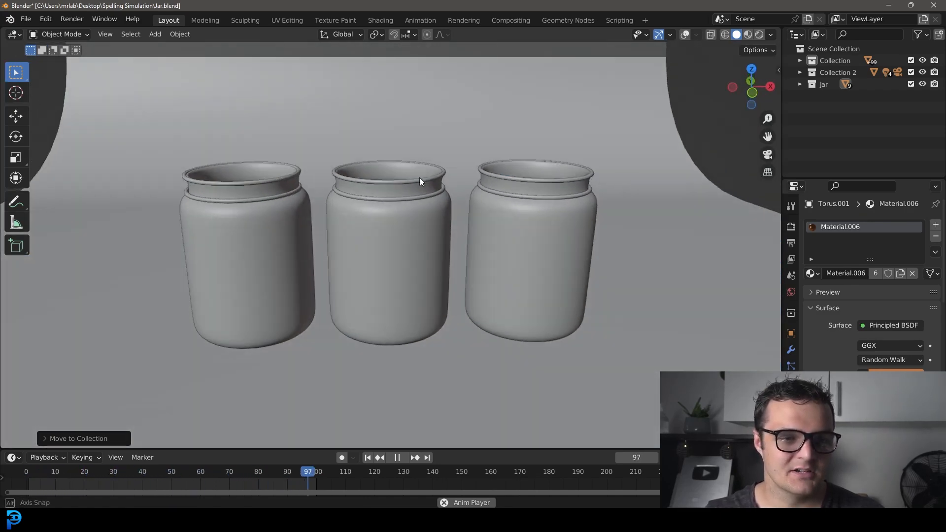
pyautogui.press('KP_0')
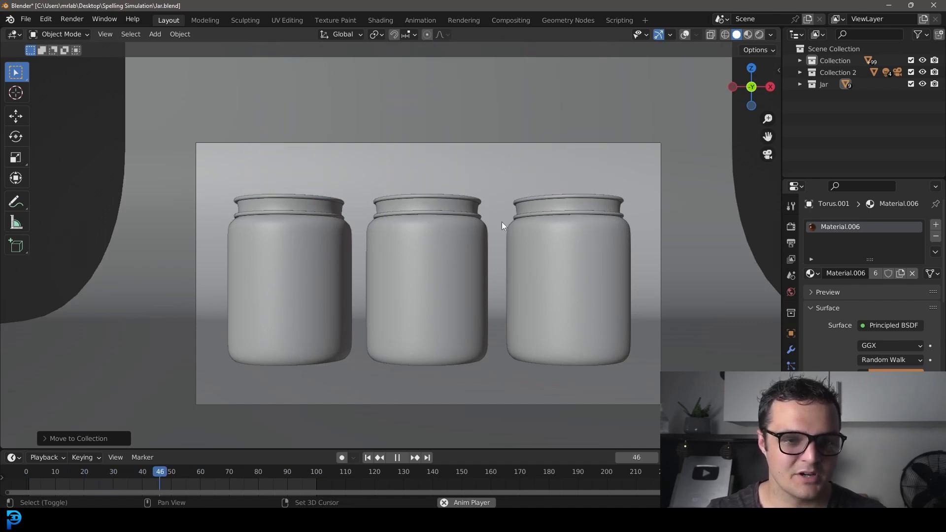
pyautogui.scroll(2, 501, 222)
pyautogui.keyDown('shift'); pyautogui.moveTo(520, 266); pyautogui.dragTo(511, 253, button='middle'); pyautogui.keyUp('shift')
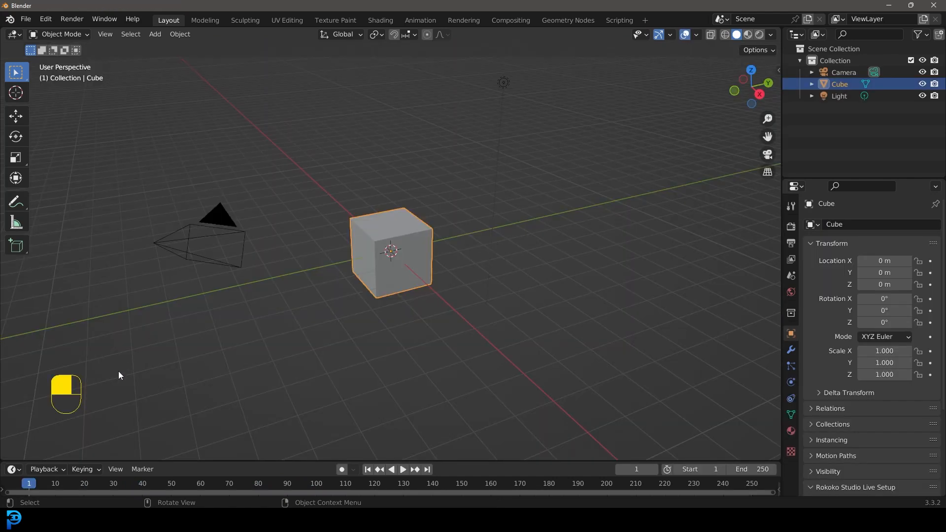
# - Delete all the default objects and add a mesh cylinder
pyautogui.moveTo(119, 376); pyautogui.dragTo(573, 55)
pyautogui.press('Delete')
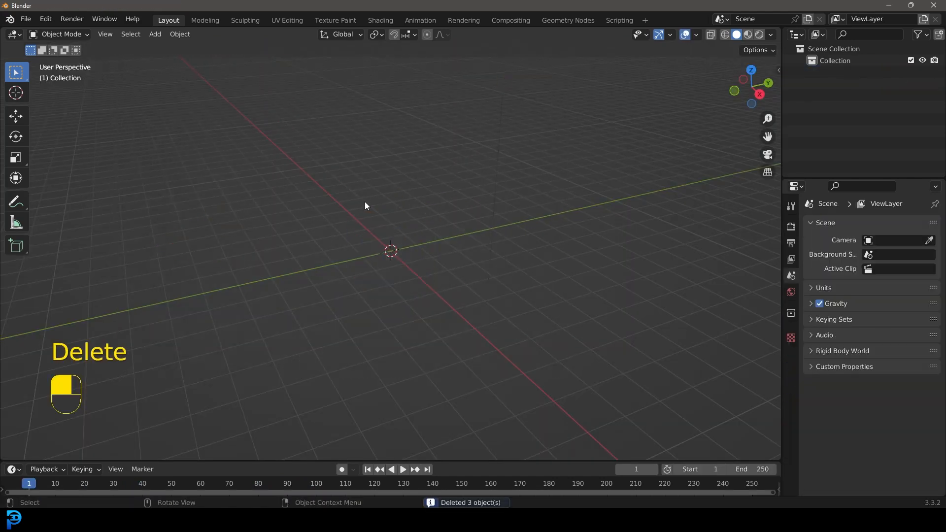
pyautogui.hotkey('shift', 'a')
pyautogui.moveTo(365, 206)
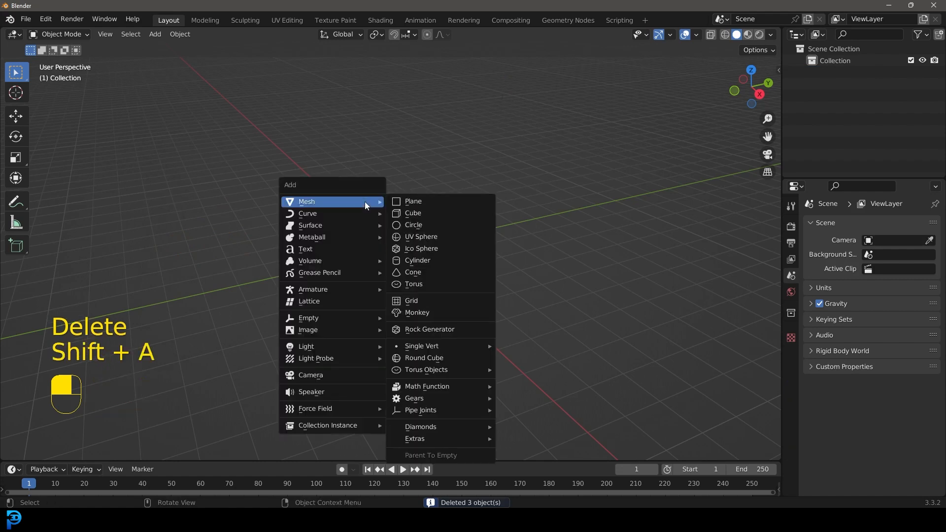
pyautogui.click(433, 261)
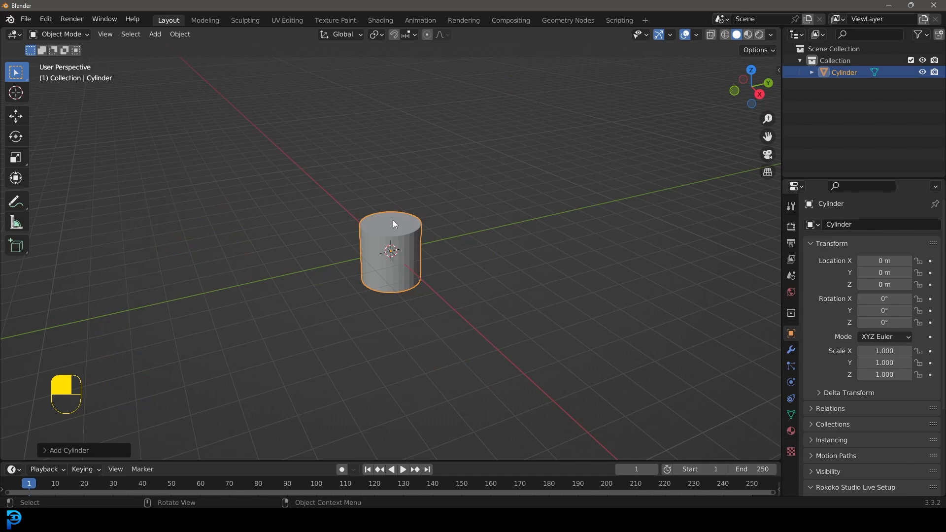
# - In Edit Mode, move the whole cylinder mesh up along Z in snapped increments until its base sits at the world origin
pyautogui.scroll(4, 391, 237)
pyautogui.press('Tab')
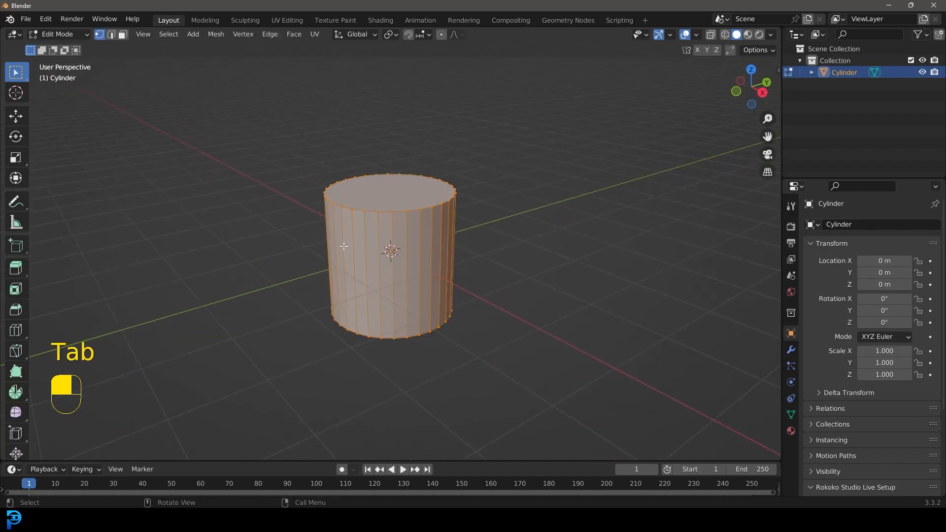
pyautogui.press('KP_1')
pyautogui.press('g')
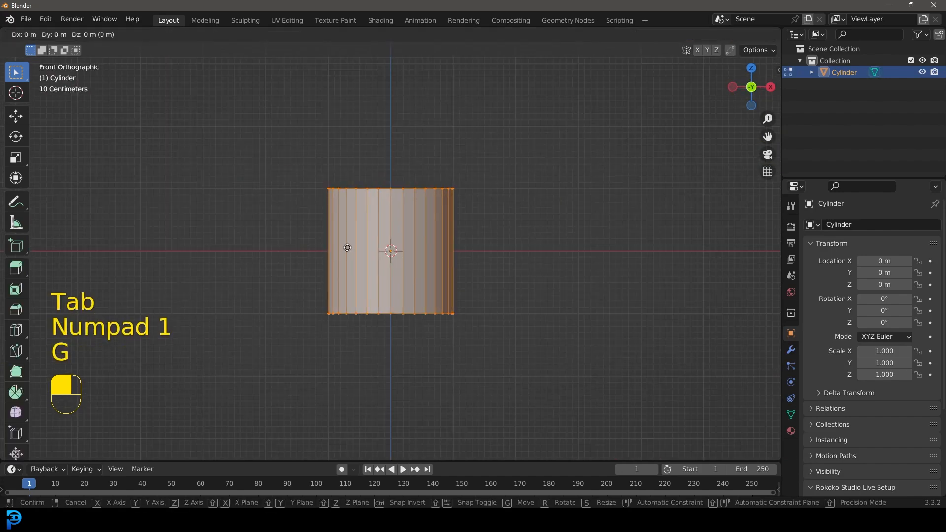
pyautogui.press('z')
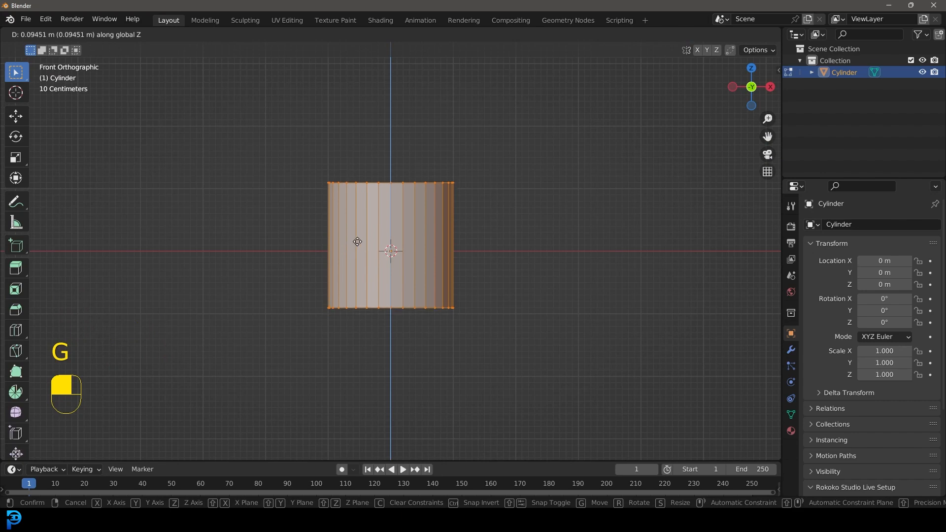
pyautogui.press('ctrl')
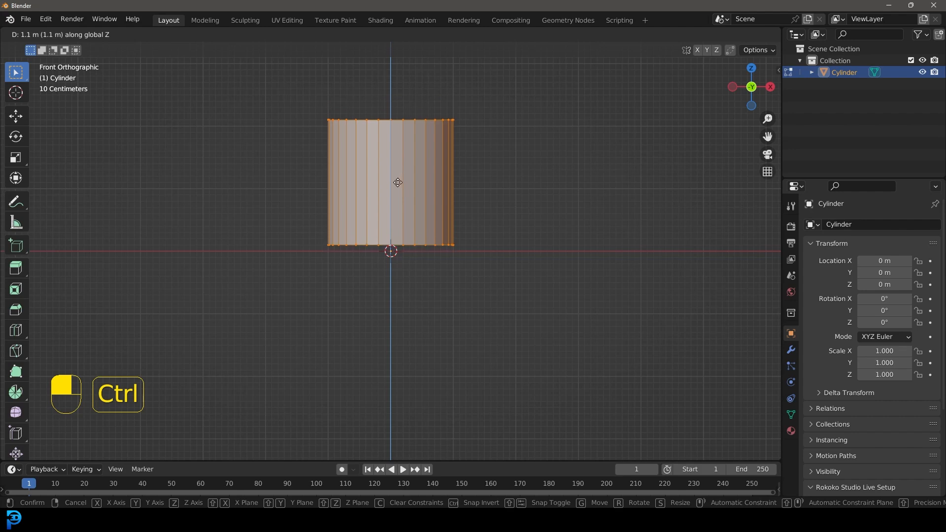
pyautogui.click(396, 185)
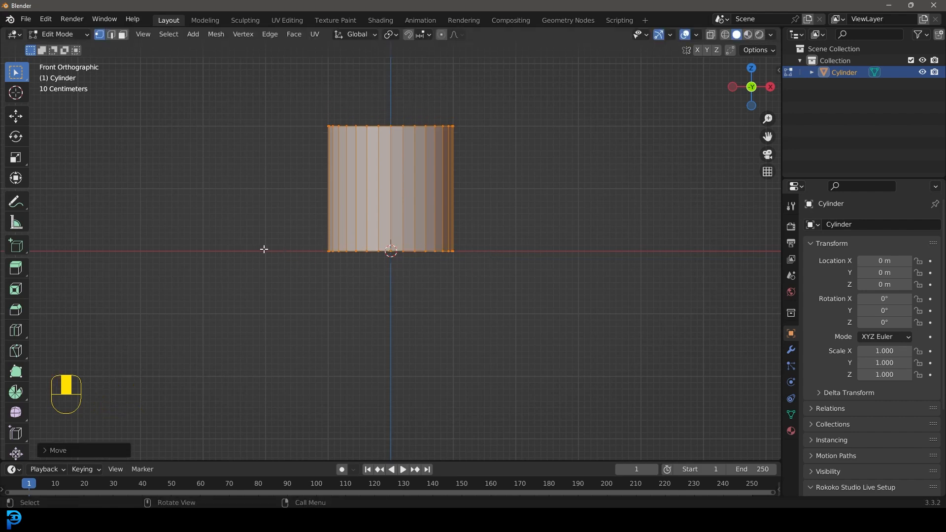
# - In wireframe front view, raise the cylinder's top vertices along Z by about 0.6 m
pyautogui.moveTo(390, 258); pyautogui.dragTo(454, 197, button='middle')
pyautogui.press('KP_1')
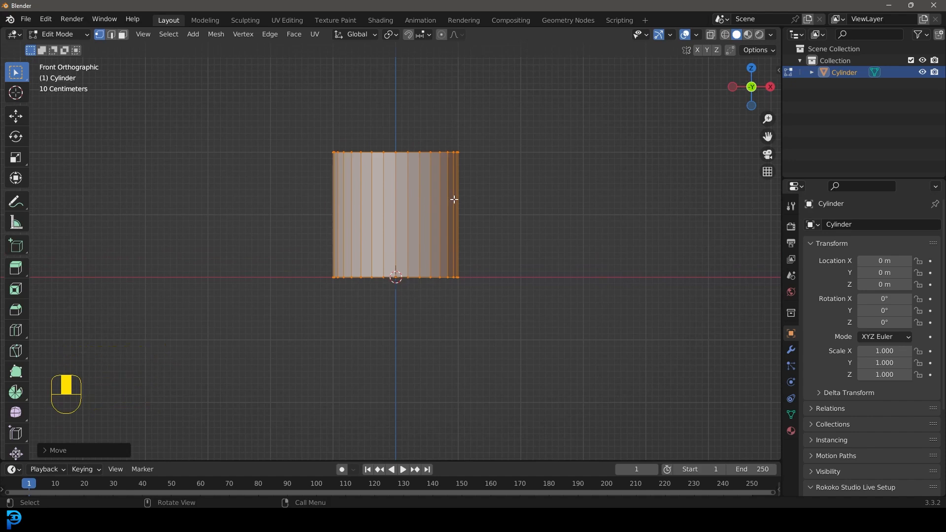
pyautogui.press('z')
pyautogui.click(369, 195)
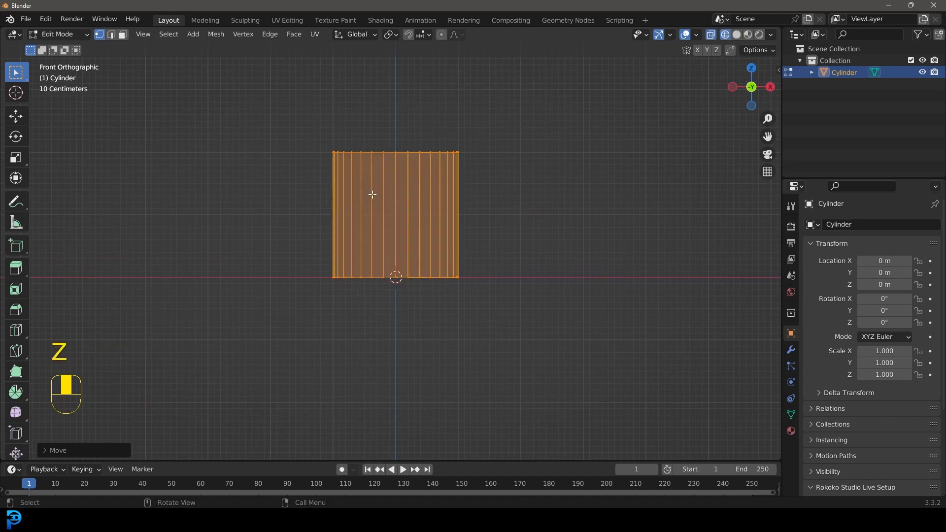
pyautogui.moveTo(213, 93); pyautogui.dragTo(551, 182)
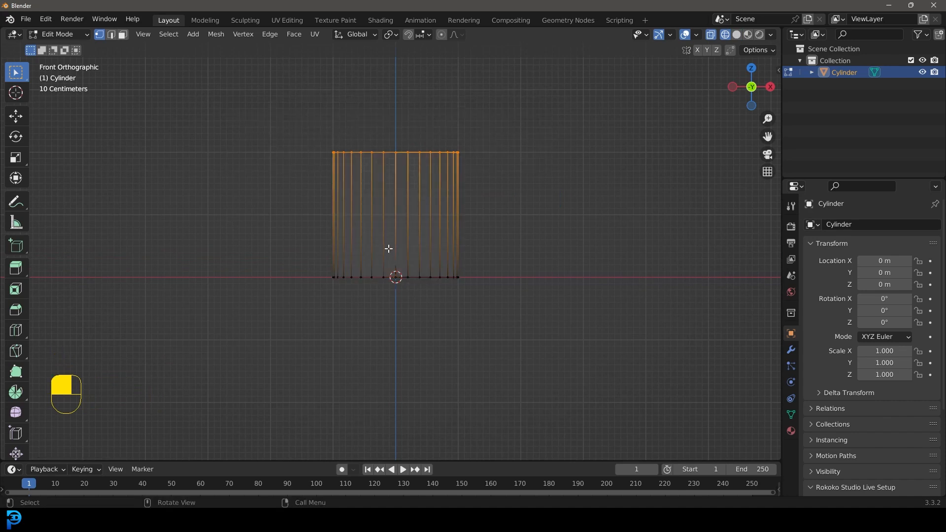
pyautogui.press('g')
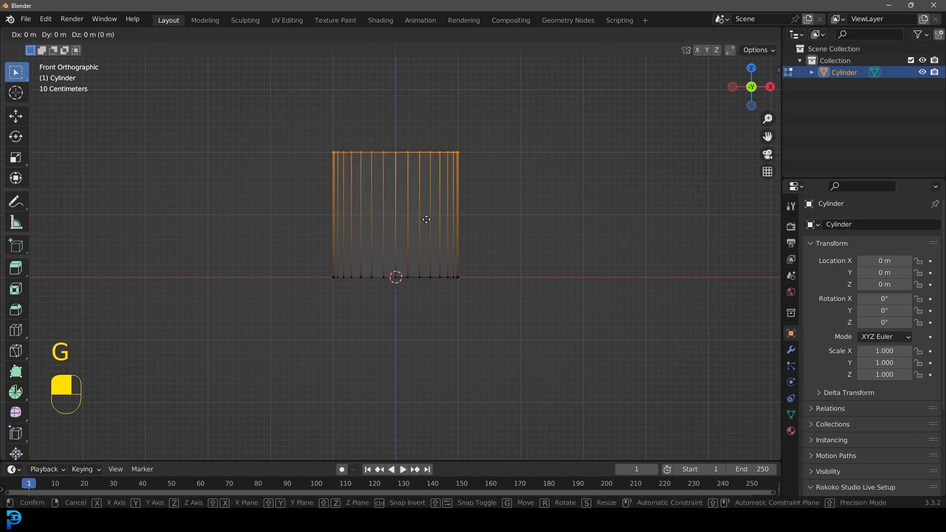
pyautogui.press('z')
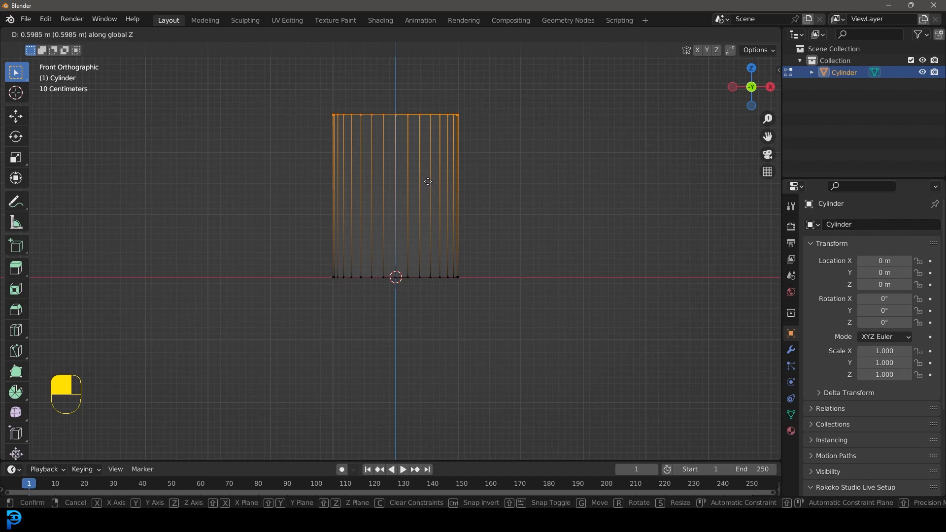
pyautogui.click(429, 178)
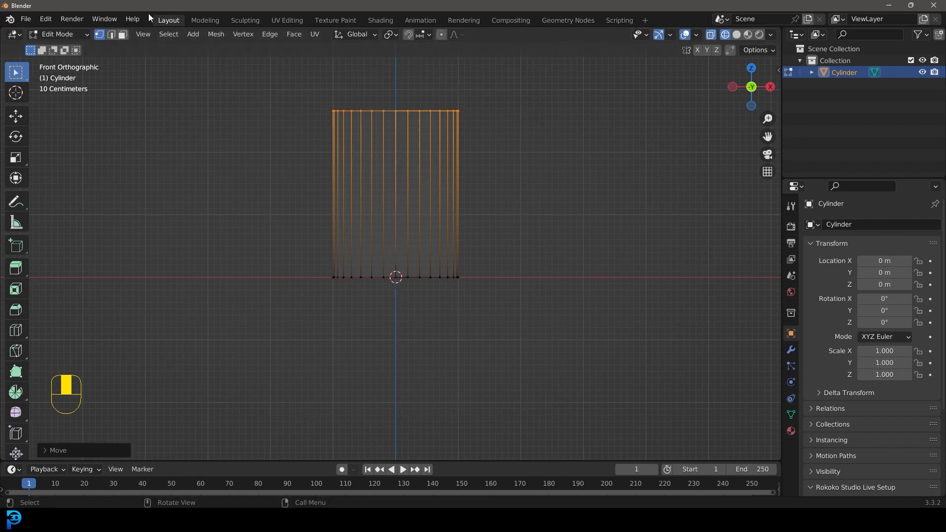
# - Bevel the cylinder's top and bottom rim edges about 0.2 m wide with 3 segments
pyautogui.click(112, 35)
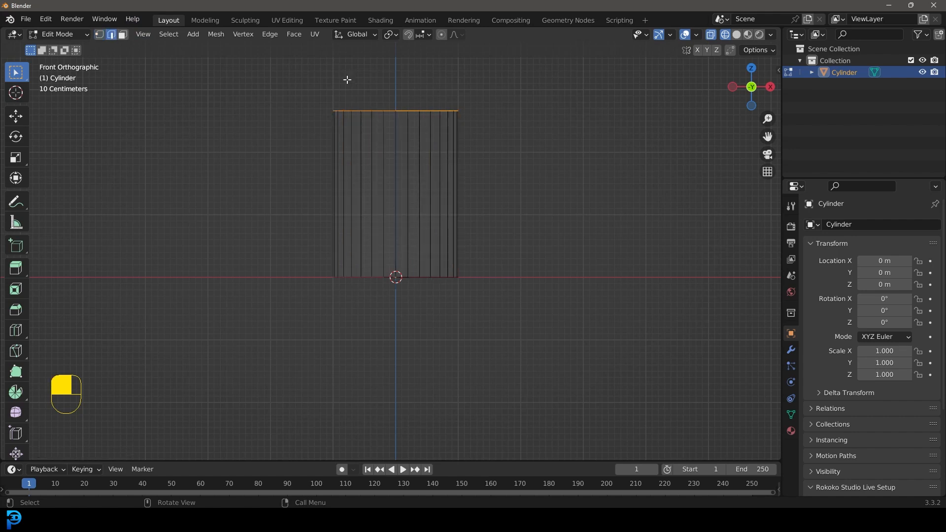
pyautogui.moveTo(255, 75); pyautogui.dragTo(418, 251, button='middle')
pyautogui.keyDown('alt'); pyautogui.keyDown('shift'); pyautogui.click(399, 273); pyautogui.keyUp('shift'); pyautogui.keyUp('alt')
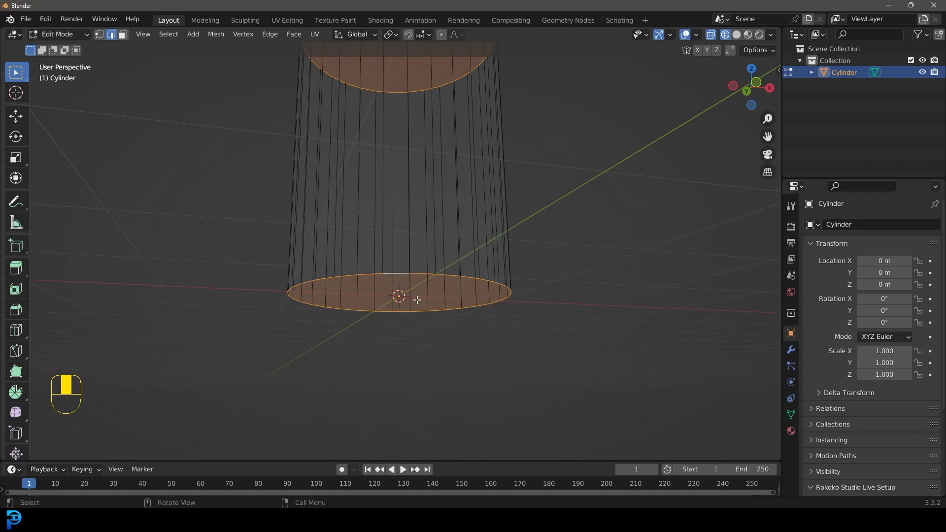
pyautogui.moveTo(415, 296); pyautogui.dragTo(385, 223, button='middle')
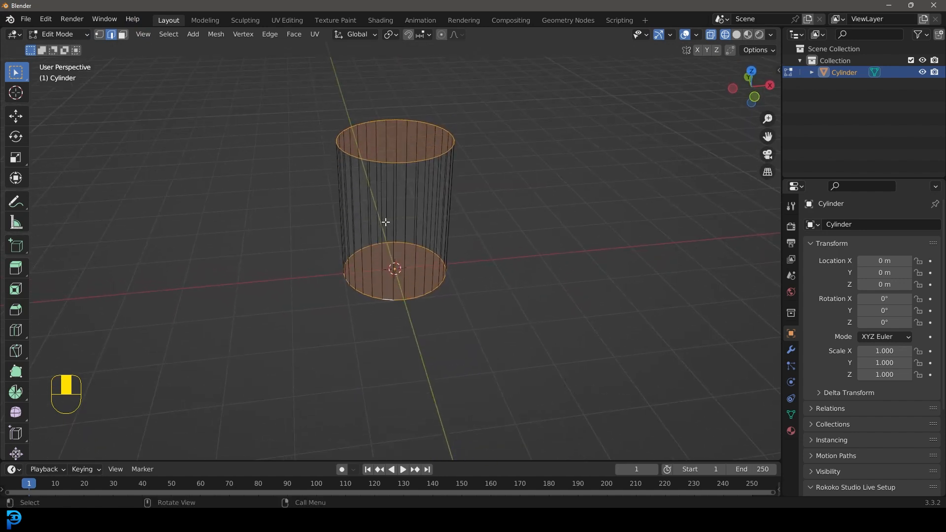
pyautogui.scroll(1, 450, 225)
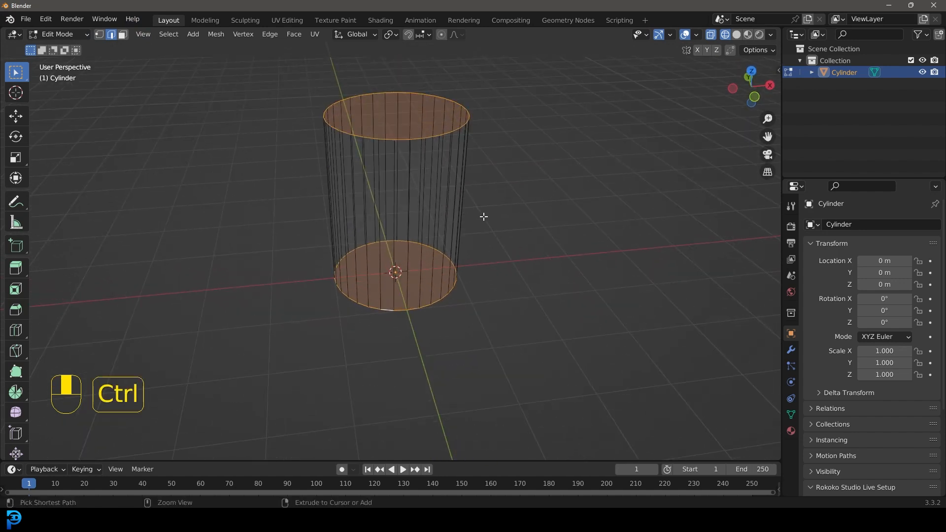
pyautogui.hotkey('ctrl', 'b')
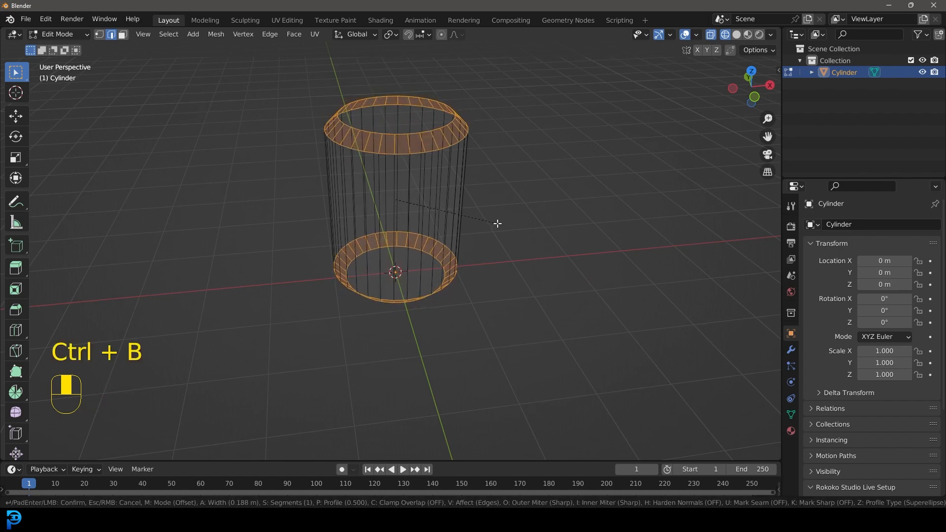
pyautogui.scroll(1, 498, 223)
pyautogui.scroll(1, 498, 223)
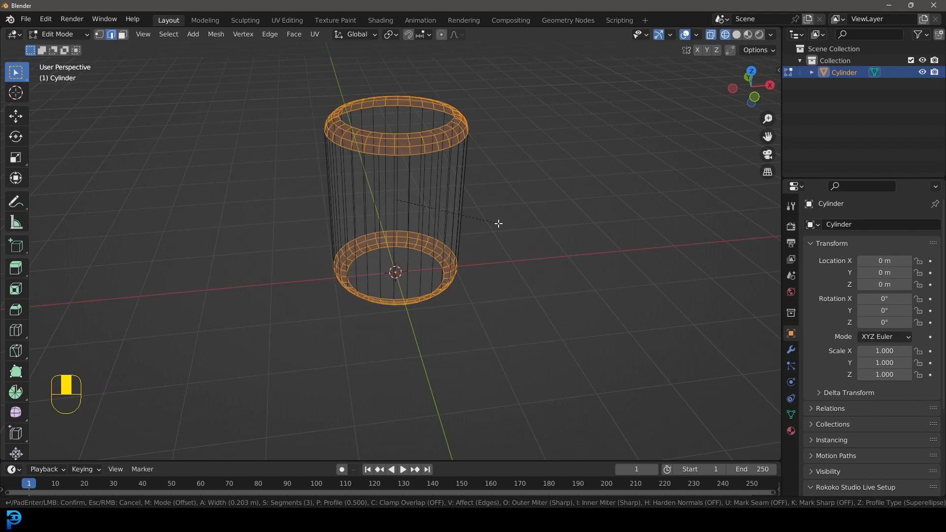
pyautogui.click(498, 223)
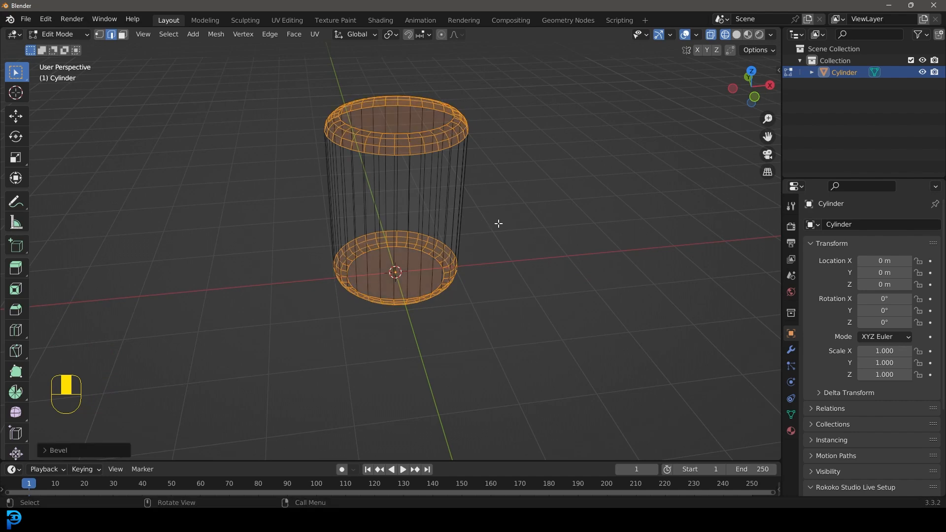
# - Extrude the cylinder's top face upward about 0.27 m to form the jar's neck
pyautogui.scroll(-2, 420, 226)
pyautogui.moveTo(420, 226); pyautogui.dragTo(450, 249, button='middle')
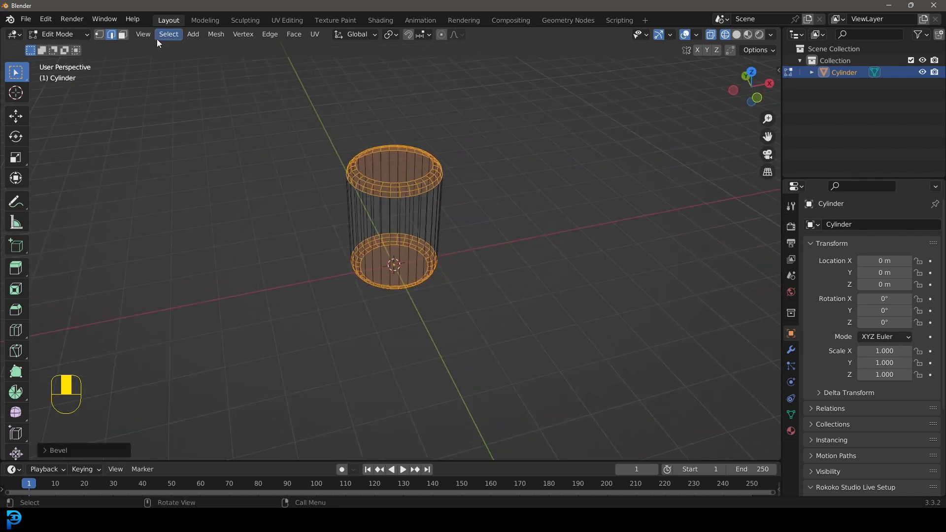
pyautogui.click(123, 35)
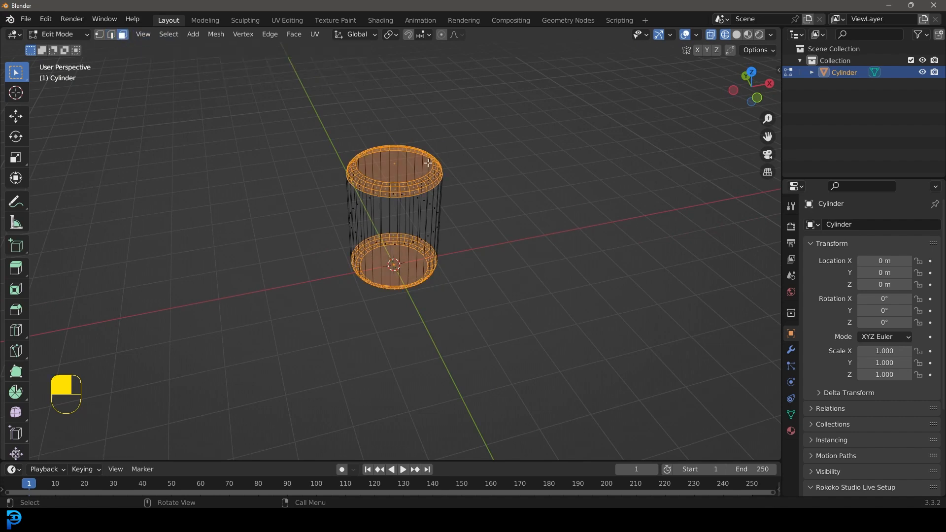
pyautogui.click(399, 165)
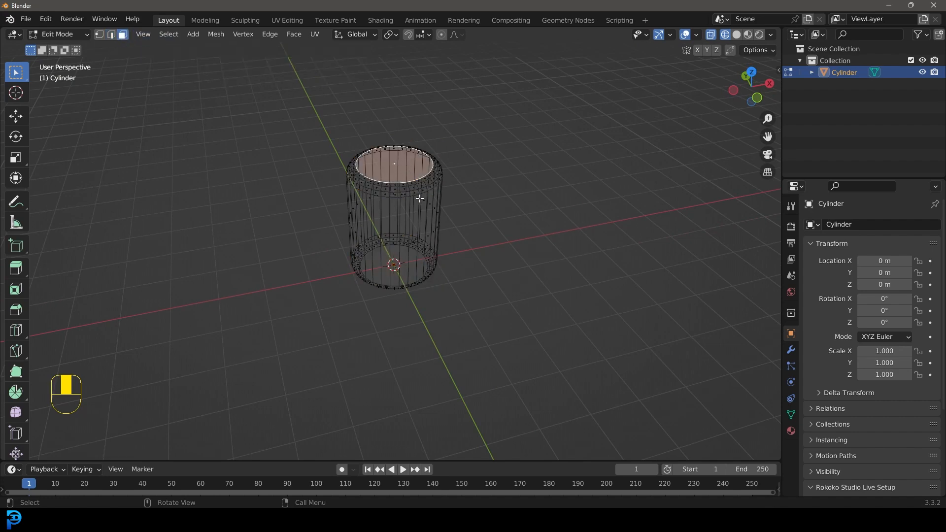
pyautogui.press('e')
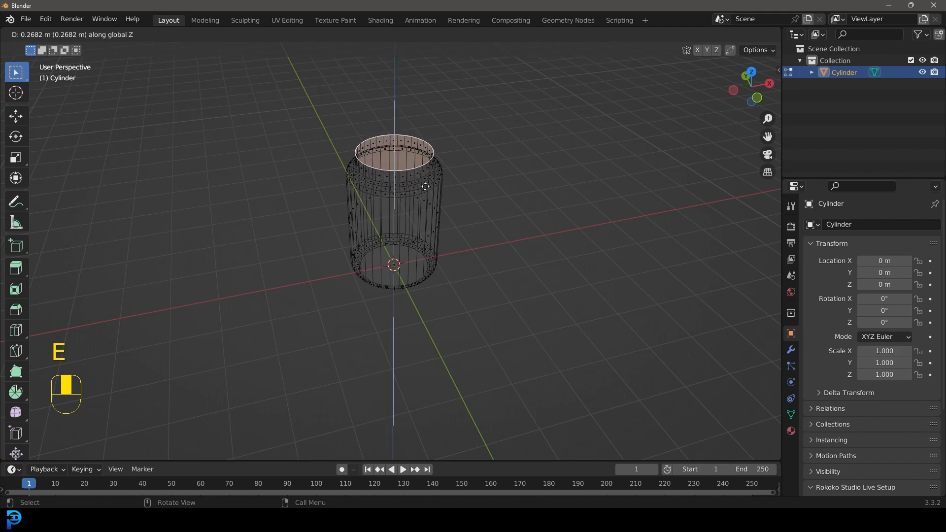
pyautogui.click(426, 186)
# - In solid shading, extrude the neck's top face up slightly and scale it by about 1.11 to form a flared lip
pyautogui.press('z')
pyautogui.click(463, 187)
pyautogui.moveTo(429, 187); pyautogui.dragTo(426, 156, button='middle')
pyautogui.keyDown('shift'); pyautogui.moveTo(427, 155); pyautogui.dragTo(420, 231, button='middle'); pyautogui.keyUp('shift')
pyautogui.scroll(4, 420, 231)
pyautogui.press('e')
pyautogui.click(438, 228)
pyautogui.press('s')
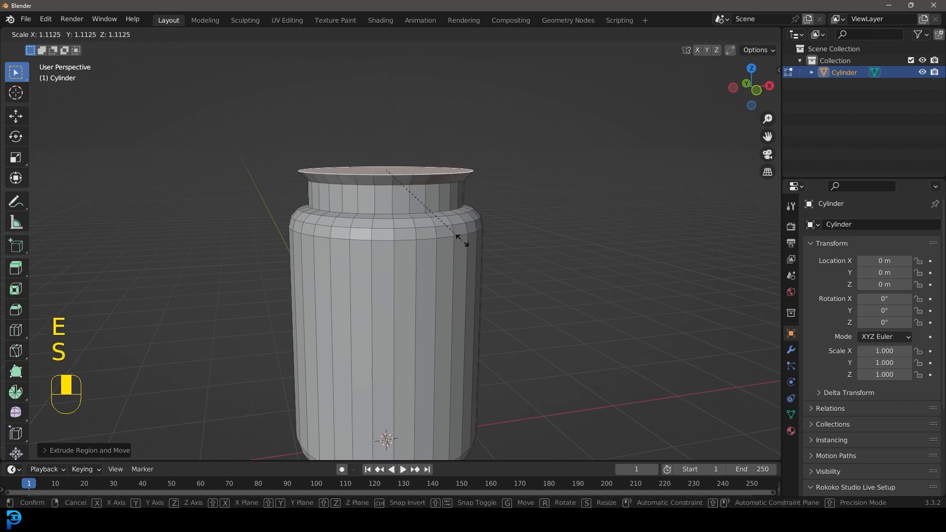
pyautogui.click(458, 227)
# - Delete the face covering the top of the flared lip to open the jar
pyautogui.press('x')
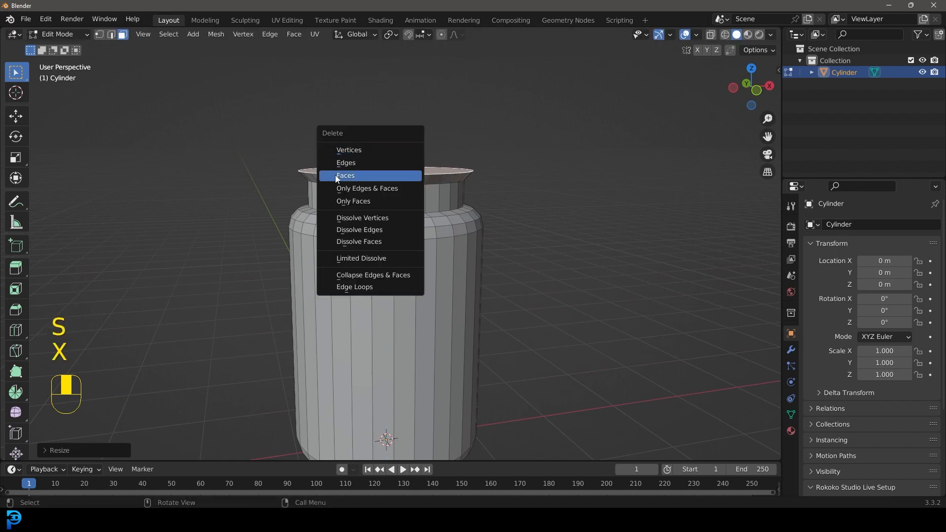
pyautogui.click(367, 179)
pyautogui.moveTo(376, 175); pyautogui.dragTo(378, 203, button='middle')
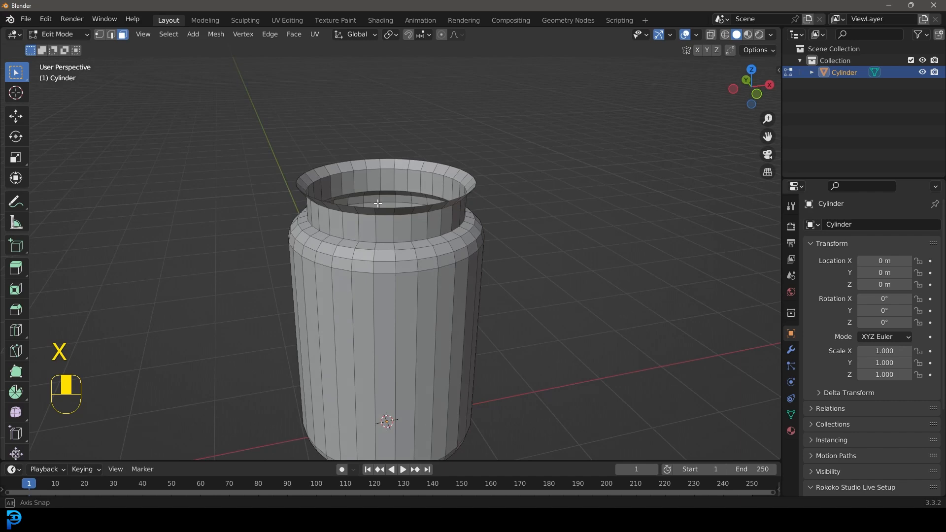
# - Bevel the edge loops at the top and base of the jar's neck about 0.04 m wide with 3 segments
pyautogui.click(113, 36)
pyautogui.scroll(5, 358, 206)
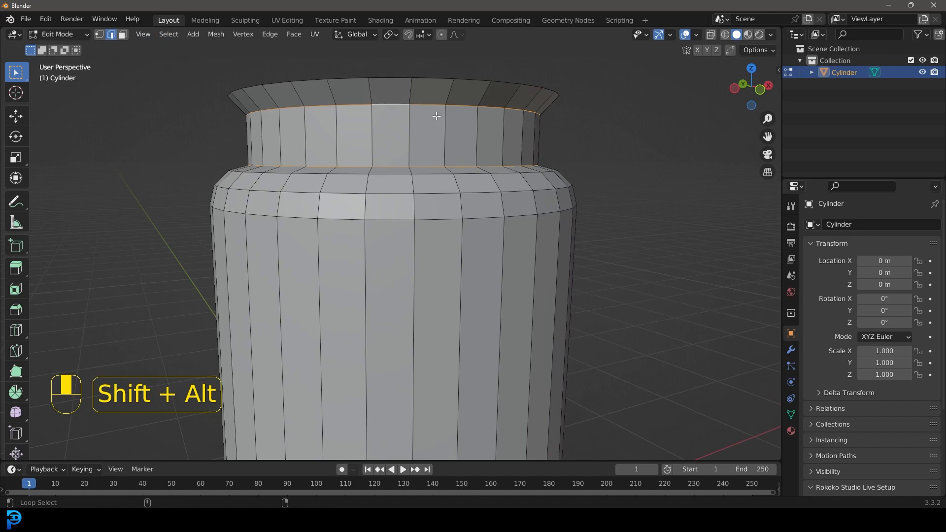
pyautogui.moveTo(436, 116); pyautogui.dragTo(549, 215, button='middle')
pyautogui.hotkey('ctrl', 'b')
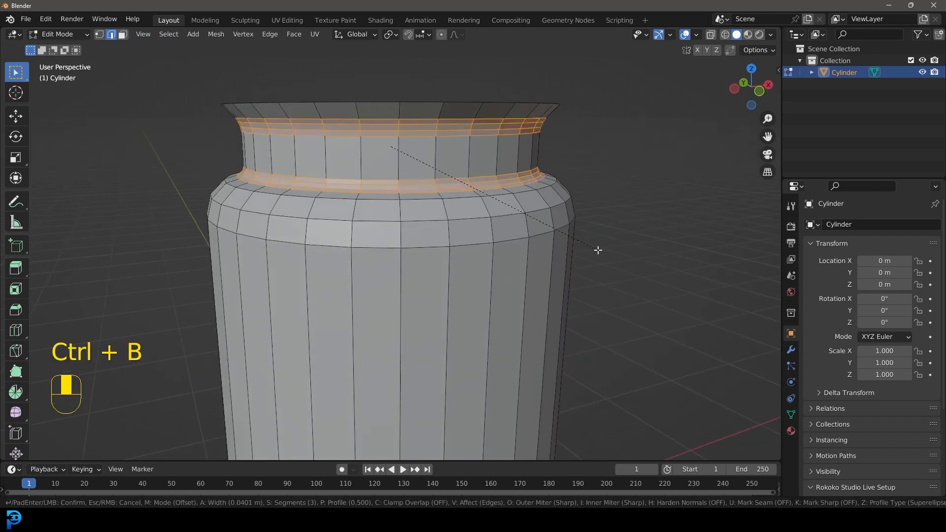
pyautogui.click(598, 250)
pyautogui.scroll(-4, 461, 186)
# - Add eight evenly spaced horizontal loop cuts around the jar's body and return to Object Mode
pyautogui.moveTo(461, 186); pyautogui.dragTo(399, 118, button='middle')
pyautogui.keyDown('shift'); pyautogui.moveTo(439, 280); pyautogui.dragTo(446, 219, button='middle'); pyautogui.keyUp('shift')
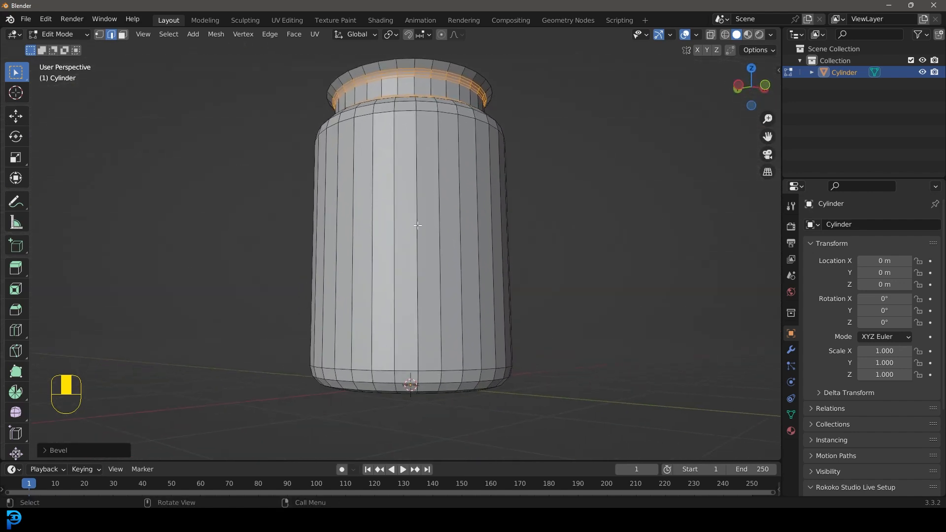
pyautogui.hotkey('ctrl', 'r')
pyautogui.scroll(7, 407, 199)
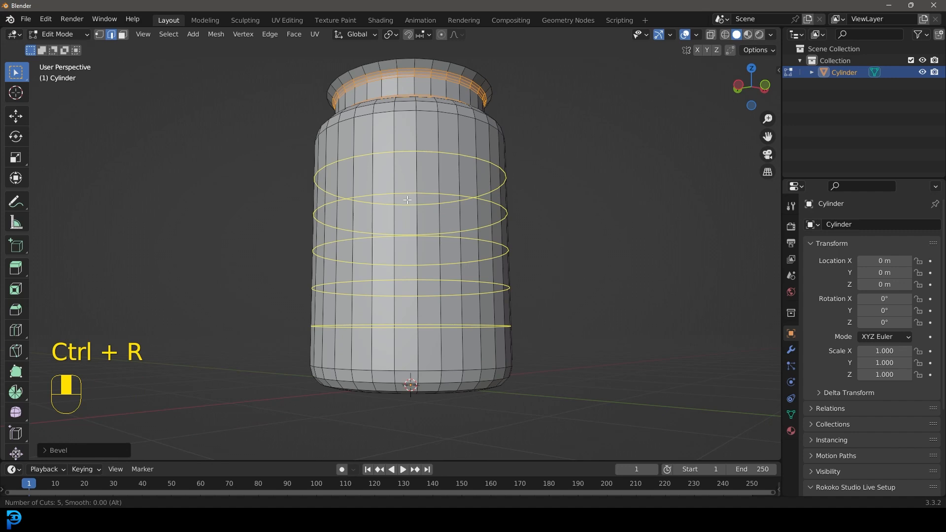
pyautogui.click(407, 200)
pyautogui.rightClick(407, 199)
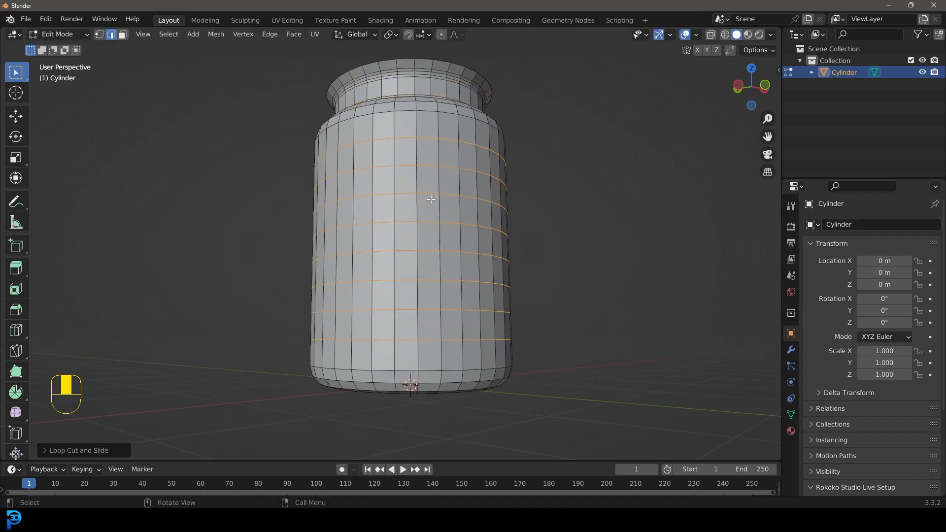
pyautogui.scroll(-4, 406, 200)
pyautogui.moveTo(408, 200); pyautogui.dragTo(418, 238, button='middle')
pyautogui.press('Tab')
pyautogui.scroll(3, 421, 226)
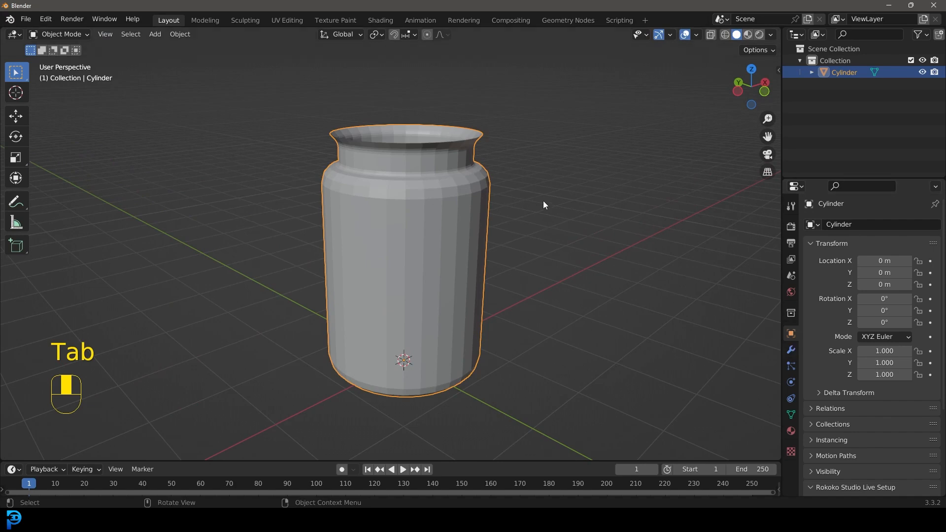
# - Smooth all of the jar's vertices in Edit Mode with the Smooth tool
pyautogui.press('Tab')
pyautogui.press('a')
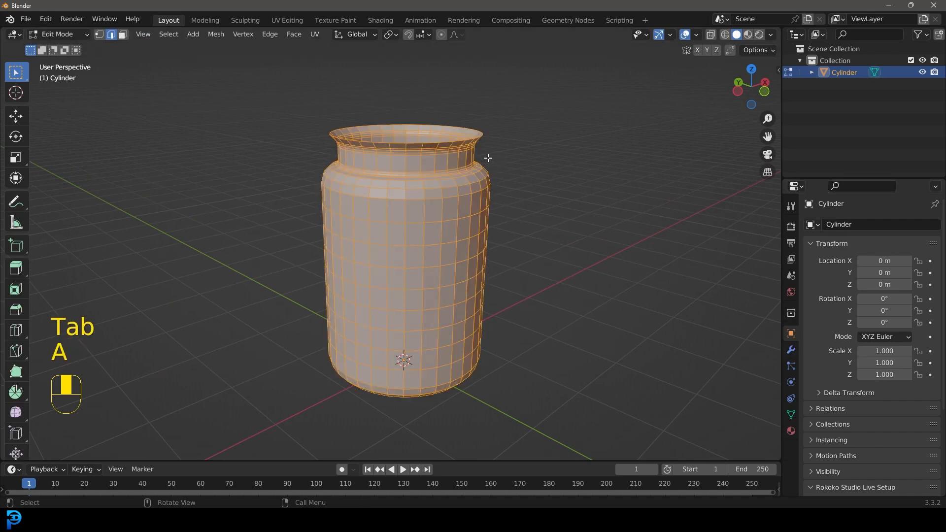
pyautogui.click(15, 412)
pyautogui.moveTo(404, 282); pyautogui.dragTo(703, 274)
pyautogui.moveTo(703, 274); pyautogui.dragTo(535, 190, button='middle')
pyautogui.press('Tab')
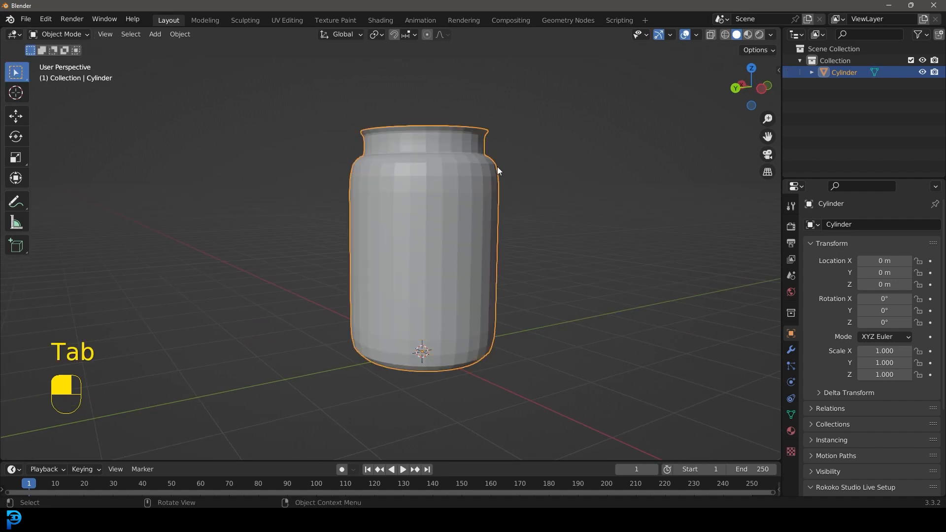
# - Add a Solidify modifier to the jar and set its thickness to -0.07 m
pyautogui.click(791, 351)
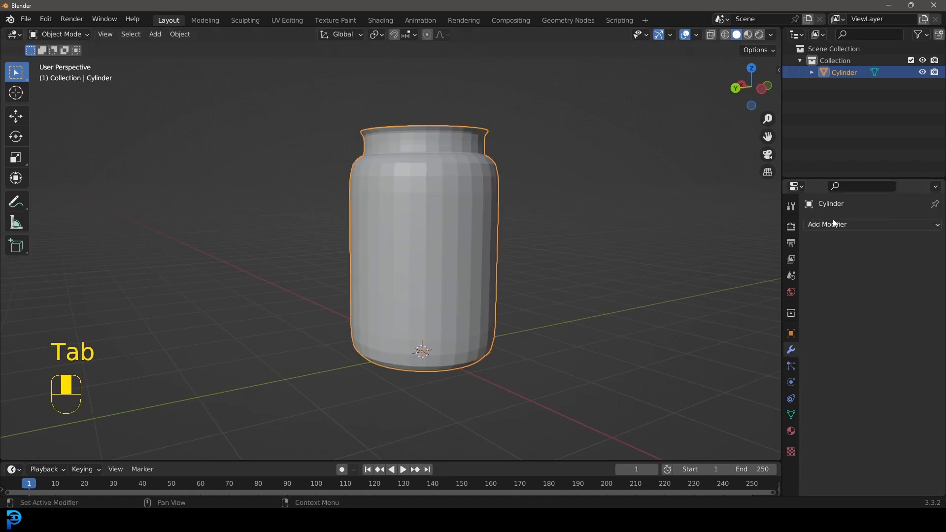
pyautogui.click(834, 225)
pyautogui.click(705, 421)
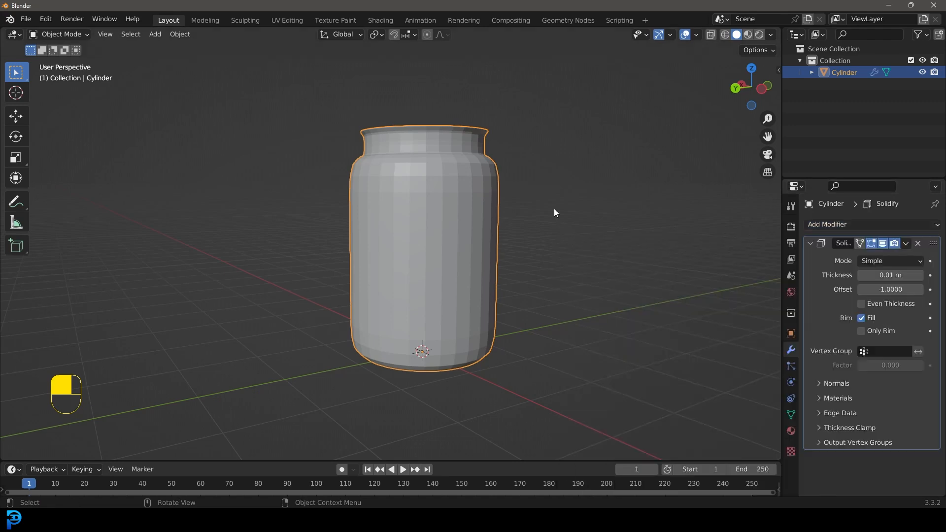
pyautogui.moveTo(555, 211); pyautogui.dragTo(662, 238, button='middle')
pyautogui.scroll(3, 662, 238)
pyautogui.scroll(-3, 597, 205)
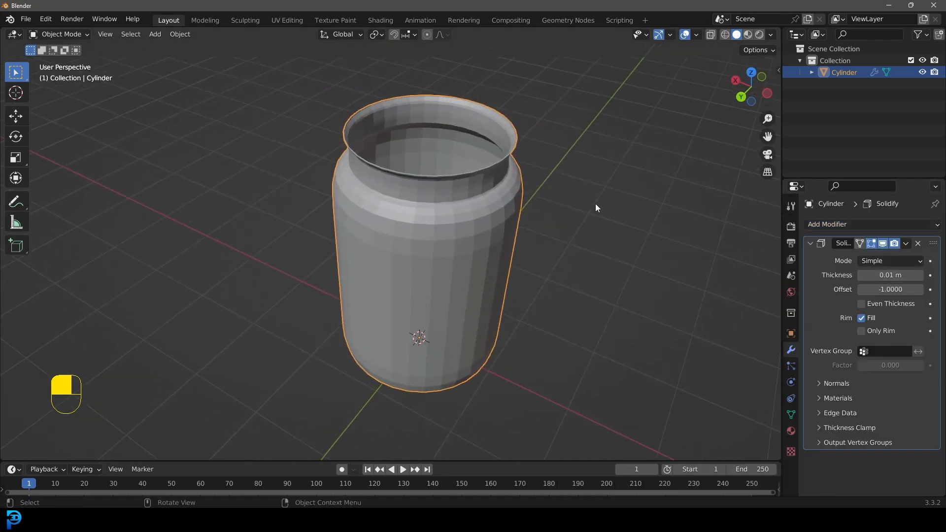
pyautogui.moveTo(886, 275)
pyautogui.mouseDown()
pyautogui.moveTo(927, 275)
pyautogui.moveTo(859, 275)
pyautogui.moveTo(884, 275)
pyautogui.mouseUp()
pyautogui.scroll(2, 472, 171)
pyautogui.moveTo(503, 135); pyautogui.dragTo(480, 190, button='middle')
pyautogui.scroll(3, 481, 190)
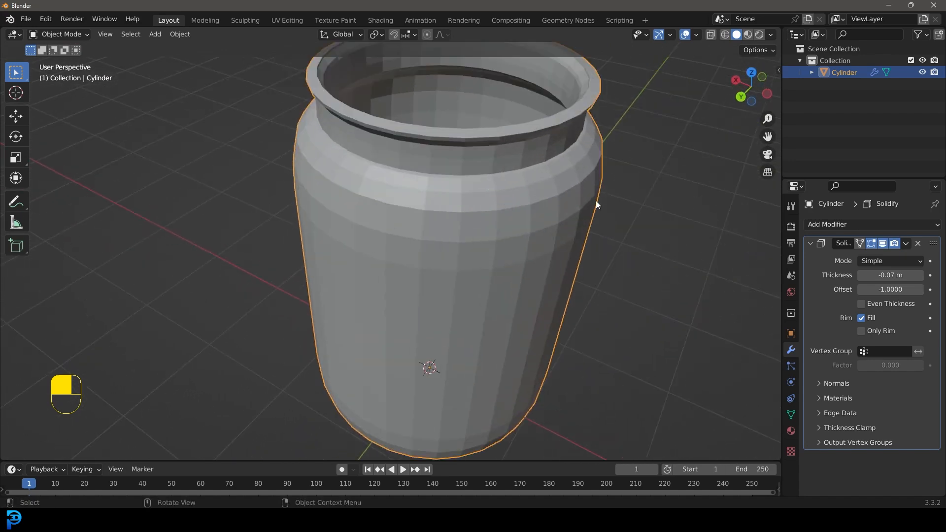
# - Apply the Solidify modifier and add a Subdivision Surface modifier to the jar
pyautogui.click(905, 243)
pyautogui.click(871, 255)
pyautogui.click(829, 226)
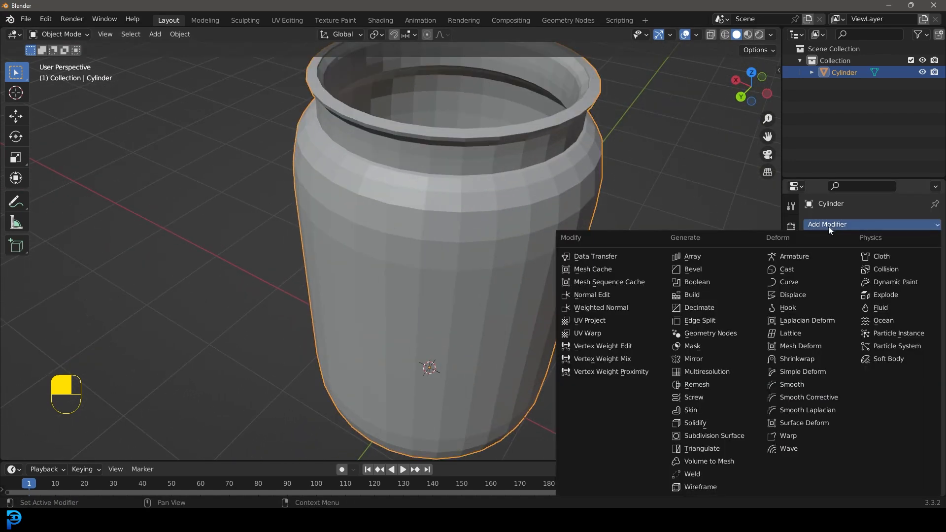
pyautogui.click(719, 437)
pyautogui.scroll(-3, 505, 274)
# - Extrude the jar's outer bottom face in place and scale it inward twice to form concentric rings
pyautogui.moveTo(504, 275); pyautogui.dragTo(524, 161, button='middle')
pyautogui.press('Tab')
pyautogui.keyDown('shift'); pyautogui.moveTo(433, 364); pyautogui.dragTo(502, 259, button='middle'); pyautogui.keyUp('shift')
pyautogui.scroll(4, 502, 259)
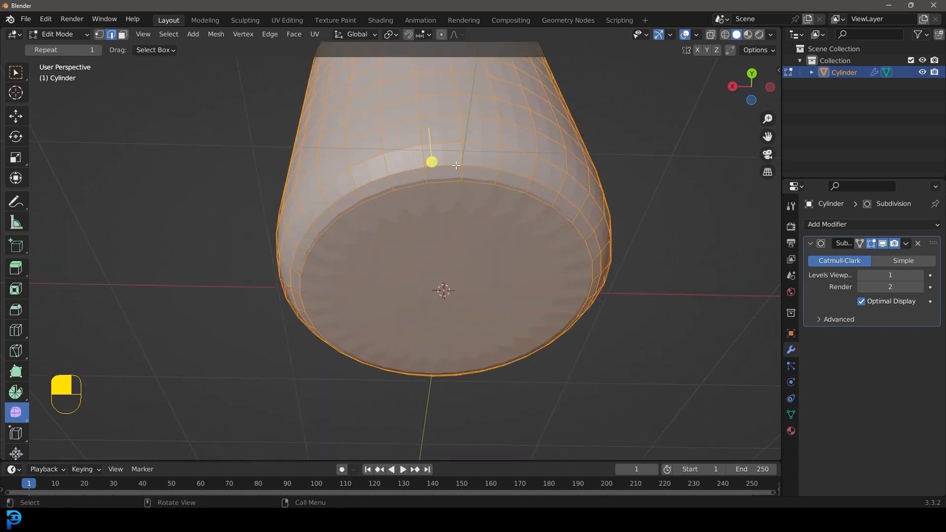
pyautogui.hotkey('alt', 'a')
pyautogui.click(123, 34)
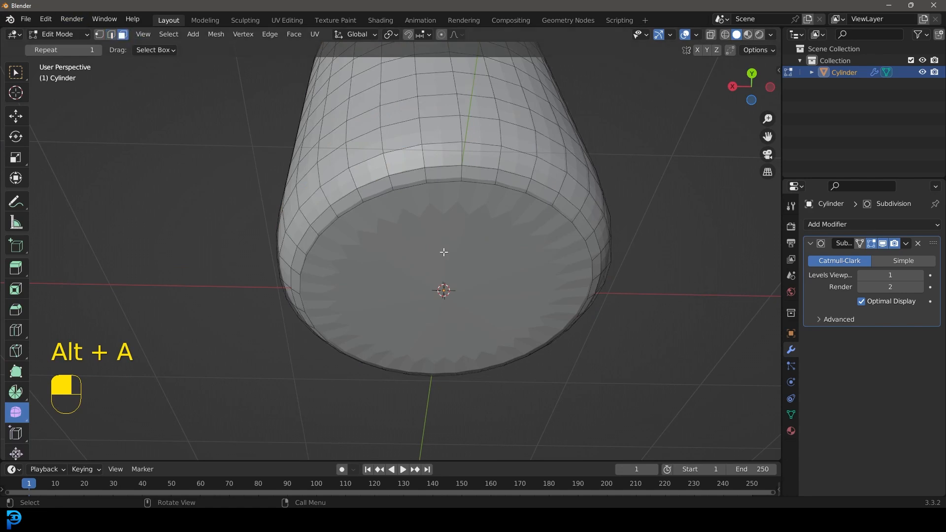
pyautogui.click(452, 208)
pyautogui.press('e')
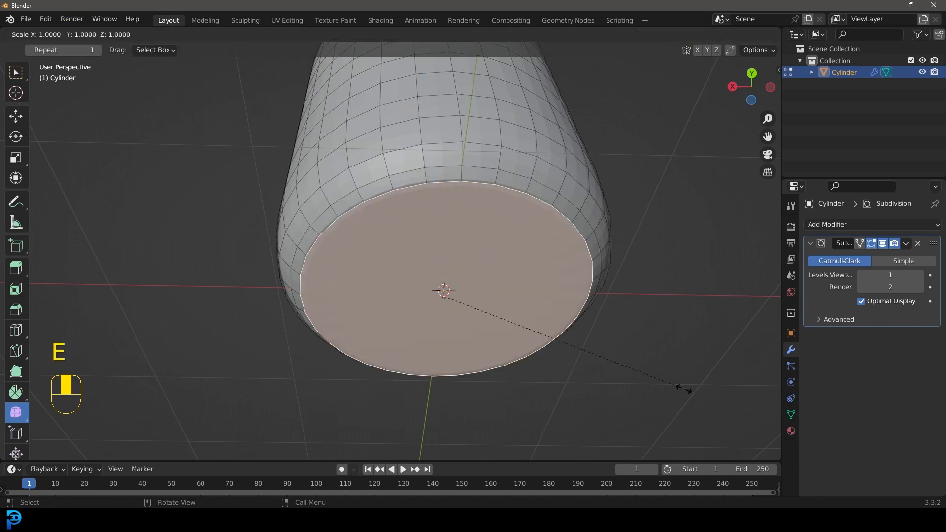
pyautogui.click(592, 358)
pyautogui.press('e')
pyautogui.press('s')
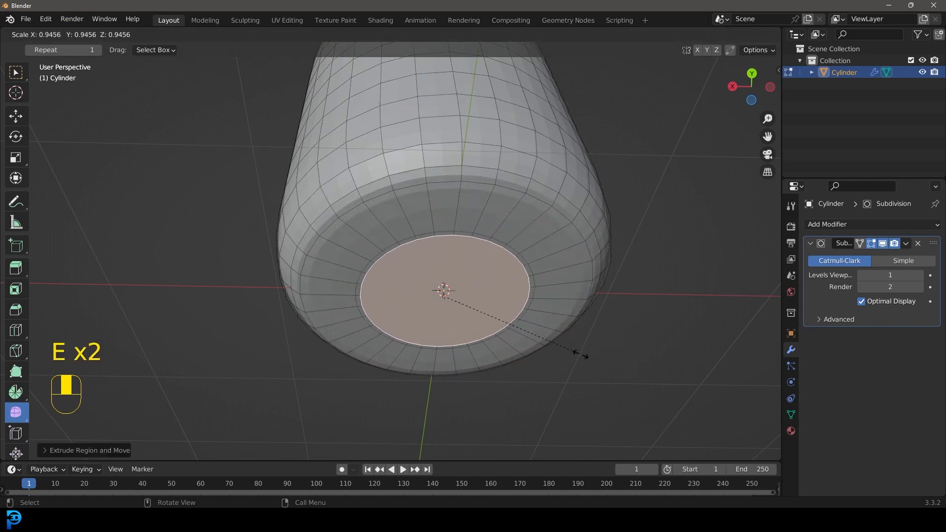
pyautogui.click(492, 323)
pyautogui.moveTo(492, 323); pyautogui.dragTo(484, 339, button='middle')
# - In wireframe shading, extrude the jar's inner bottom face in place and scale it inward twice
pyautogui.click(472, 286)
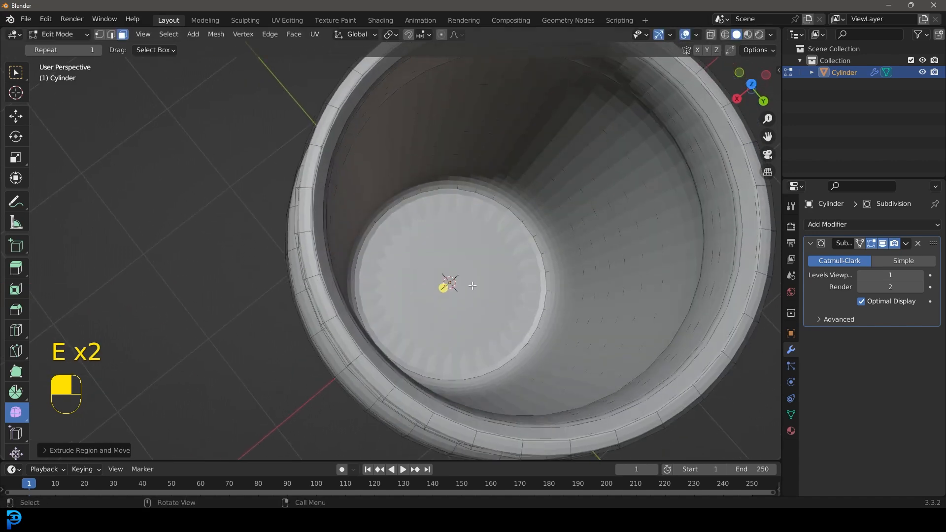
pyautogui.press('z')
pyautogui.click(416, 252)
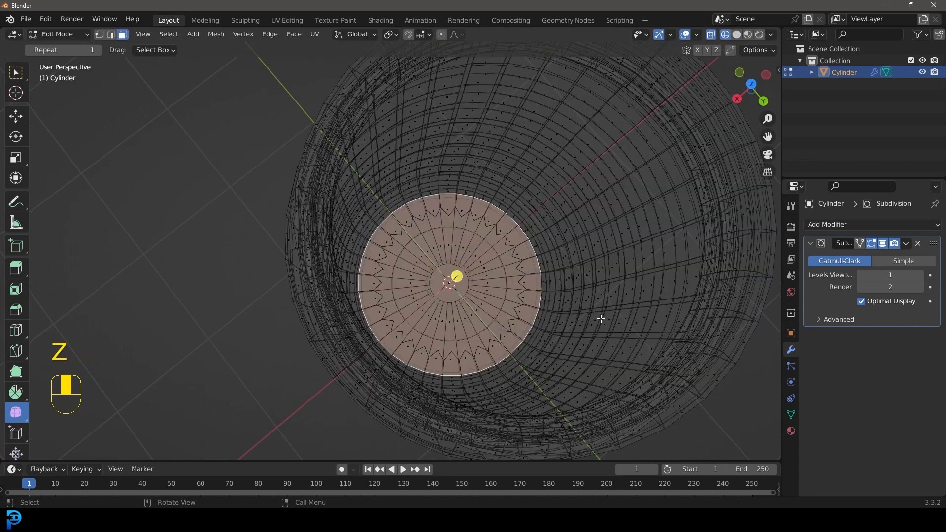
pyautogui.press('e')
pyautogui.press('s')
pyautogui.click(545, 294)
pyautogui.press('e')
pyautogui.press('s')
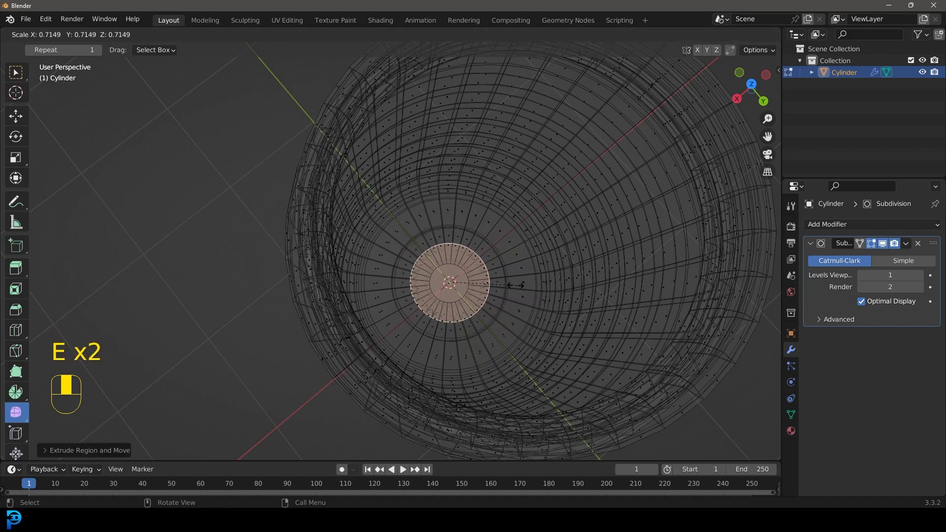
pyautogui.click(483, 287)
# - Return to solid shading and shade the jar smooth
pyautogui.press('Tab')
pyautogui.moveTo(465, 282); pyautogui.dragTo(482, 143, button='middle')
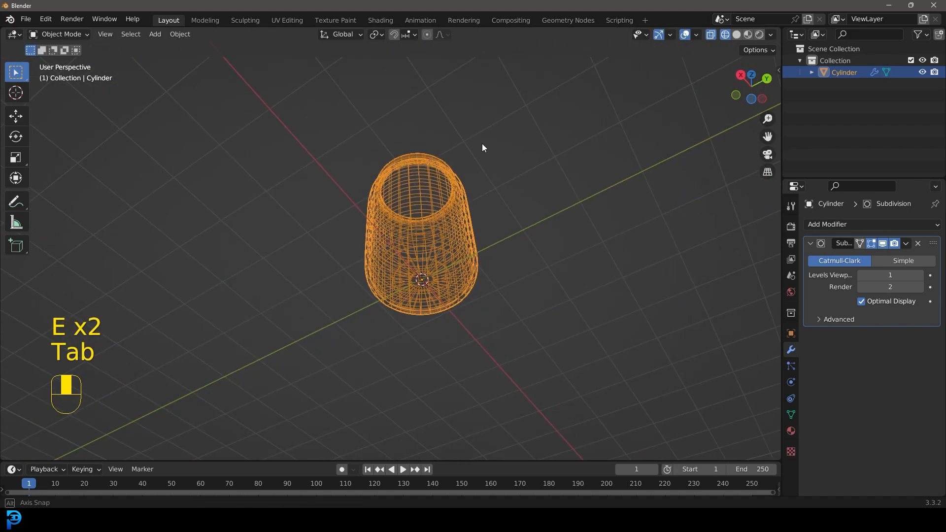
pyautogui.press('z')
pyautogui.click(658, 164)
pyautogui.moveTo(468, 251)
pyautogui.mouseDown(button='middle')
pyautogui.moveTo(462, 231)
pyautogui.moveTo(495, 270)
pyautogui.moveTo(417, 207)
pyautogui.moveTo(484, 276)
pyautogui.mouseUp(button='middle')
pyautogui.rightClick(447, 191)
pyautogui.click(446, 190)
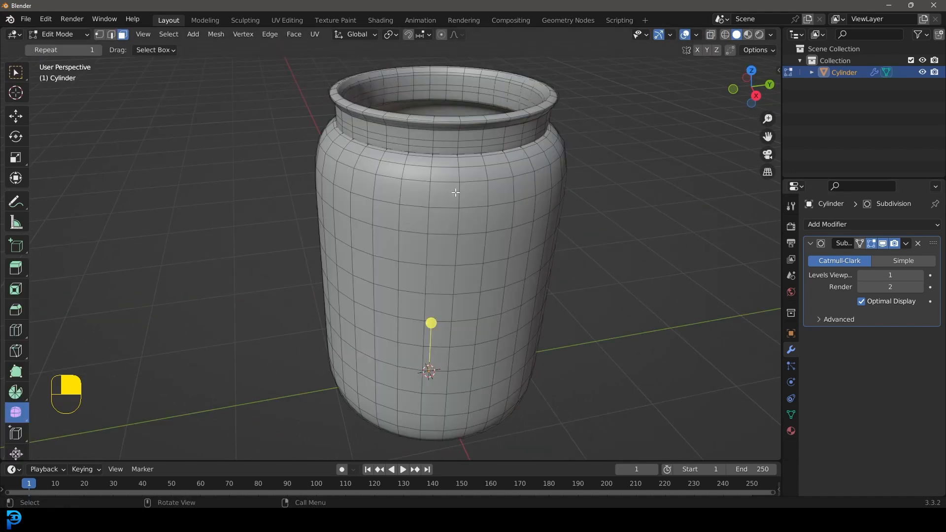
# - Examine the edges where the jar's neck meets the shoulder, in wireframe and solid shading
pyautogui.moveTo(455, 192); pyautogui.dragTo(433, 163, button='middle')
pyautogui.keyDown('shift'); pyautogui.moveTo(433, 164); pyautogui.dragTo(426, 212, button='middle'); pyautogui.keyUp('shift')
pyautogui.scroll(3, 419, 202)
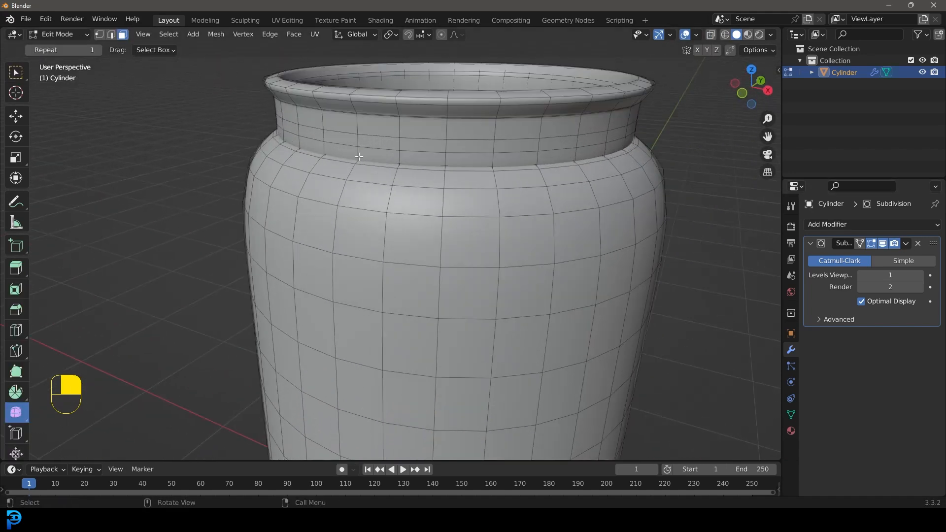
pyautogui.keyDown('shift'); pyautogui.moveTo(335, 156); pyautogui.dragTo(340, 215, button='middle'); pyautogui.keyUp('shift')
pyautogui.scroll(2, 315, 212)
pyautogui.press('z')
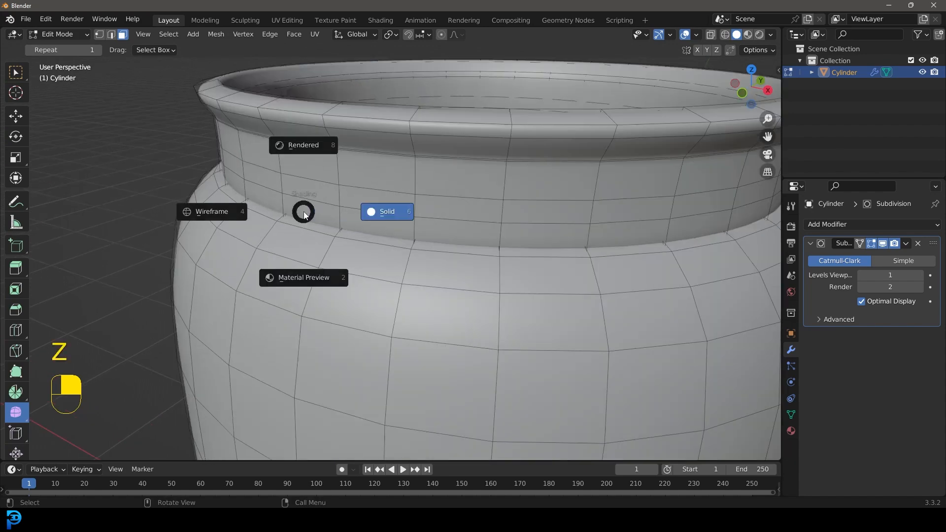
pyautogui.click(276, 212)
pyautogui.press('z')
pyautogui.click(315, 212)
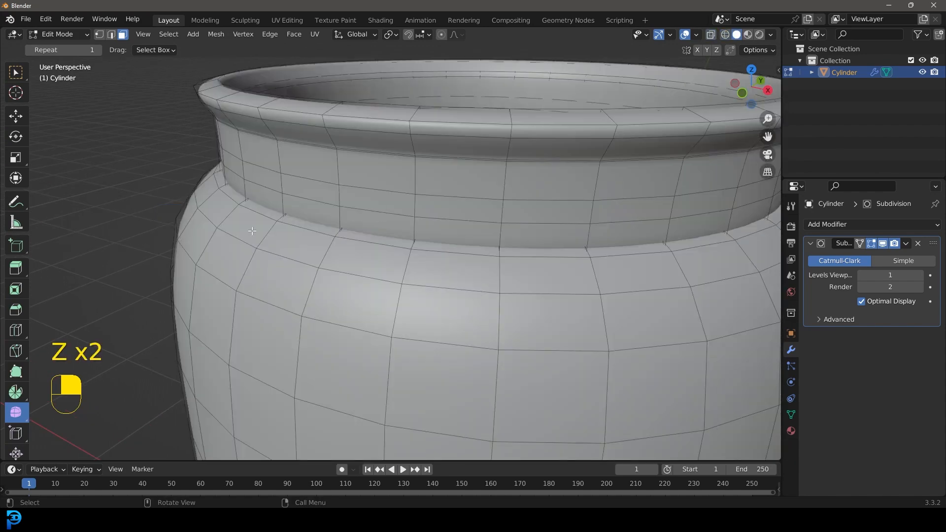
# - Turn off the Subdivision modifier's viewport display and dissolve an edge loop at the base of the neck in wireframe shading
pyautogui.click(883, 243)
pyautogui.click(111, 34)
pyautogui.press('z')
pyautogui.click(306, 194)
pyautogui.scroll(3, 351, 237)
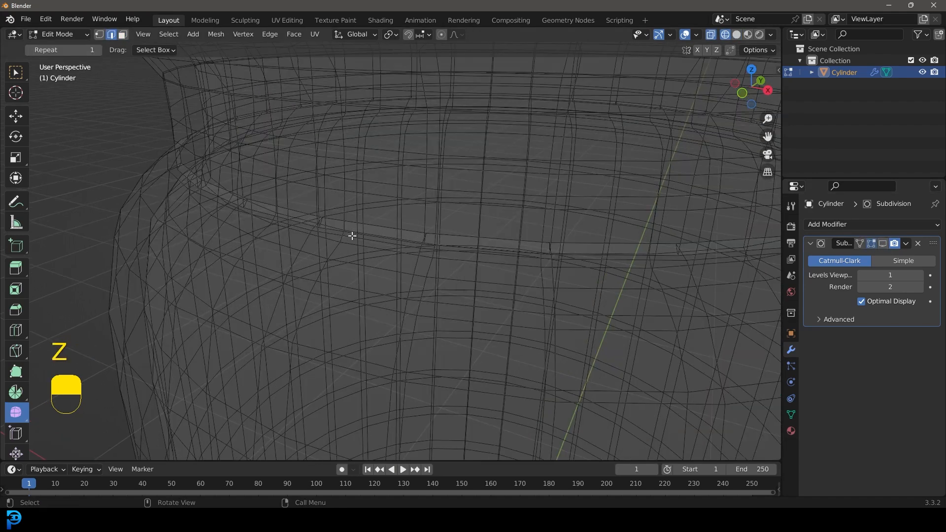
pyautogui.keyDown('alt'); pyautogui.keyDown('shift'); pyautogui.click(337, 221); pyautogui.keyUp('shift'); pyautogui.keyUp('alt')
pyautogui.moveTo(337, 221)
pyautogui.mouseDown(button='middle')
pyautogui.moveTo(327, 224)
pyautogui.moveTo(334, 230)
pyautogui.moveTo(340, 211)
pyautogui.mouseUp(button='middle')
pyautogui.press('x')
pyautogui.click(323, 264)
pyautogui.press('z')
pyautogui.click(165, 176)
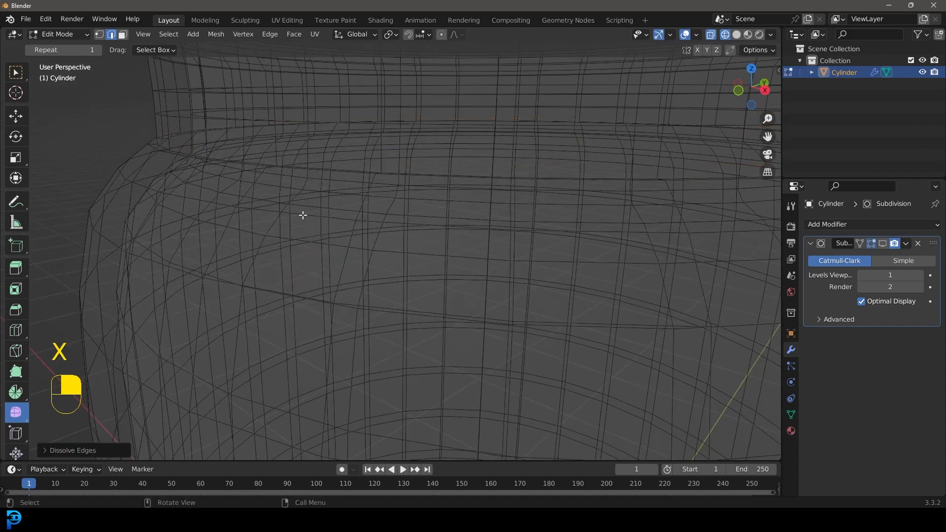
# - Dissolve another edge loop at the junction of the jar's neck and shoulder
pyautogui.scroll(-2, 165, 176)
pyautogui.keyDown('alt'); pyautogui.keyDown('shift'); pyautogui.click(208, 200); pyautogui.keyUp('shift'); pyautogui.keyUp('alt')
pyautogui.press('x')
pyautogui.click(206, 201)
pyautogui.scroll(-5, 337, 226)
pyautogui.moveTo(336, 227)
pyautogui.mouseDown(button='middle')
pyautogui.moveTo(260, 253)
pyautogui.moveTo(231, 217)
pyautogui.moveTo(243, 215)
pyautogui.moveTo(245, 187)
pyautogui.moveTo(270, 190)
pyautogui.moveTo(284, 205)
pyautogui.mouseUp(button='middle')
# - Return to Object Mode and show the jar from the front in solid shading
pyautogui.press('z')
pyautogui.click(249, 196)
pyautogui.press('Tab')
pyautogui.press('z')
pyautogui.click(345, 211)
pyautogui.scroll(-5, 371, 235)
pyautogui.moveTo(373, 243); pyautogui.dragTo(433, 246, button='middle')
pyautogui.press('KP_1')
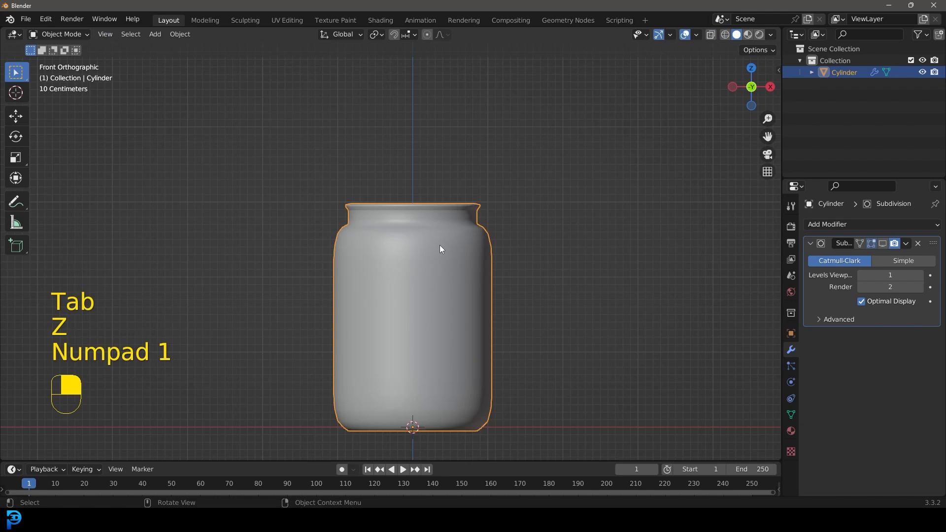
pyautogui.press('z')
pyautogui.press('z')
pyautogui.scroll(-1, 443, 236)
# - Add an ico sphere, shrink it to a small ball and place it above the left side of the jar's mouth
pyautogui.hotkey('shift', 'a')
pyautogui.moveTo(430, 235)
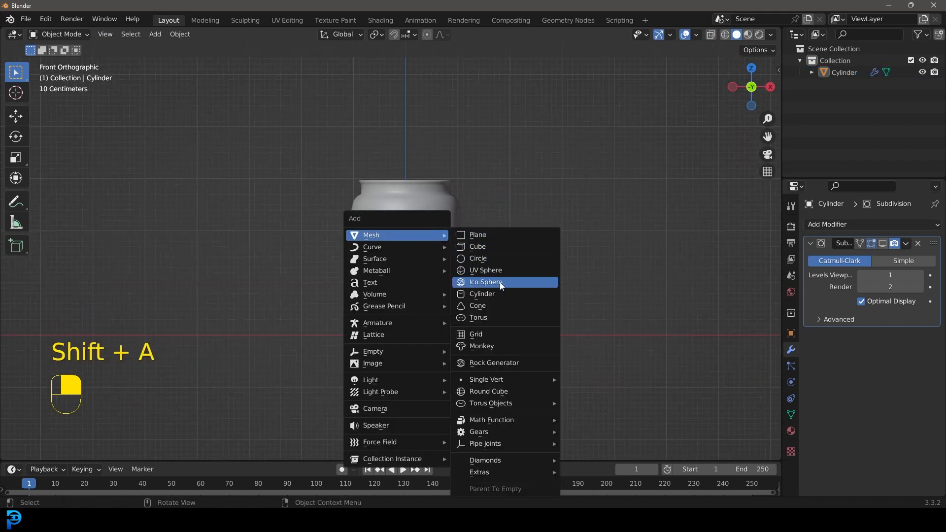
pyautogui.click(485, 282)
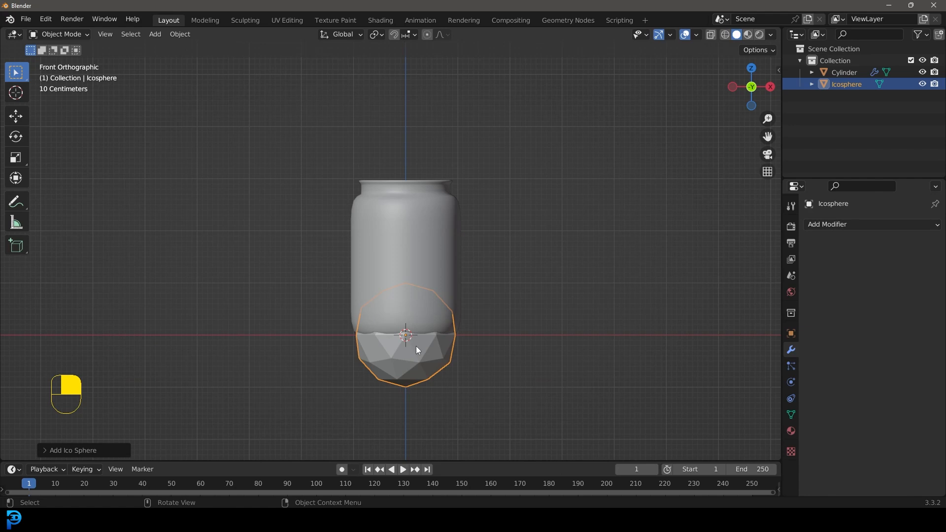
pyautogui.scroll(2, 412, 345)
pyautogui.press('s')
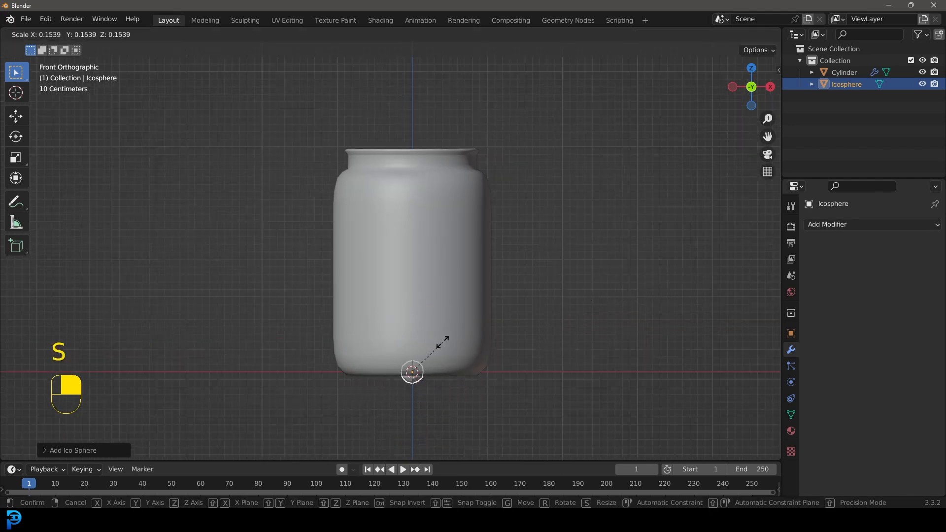
pyautogui.click(432, 348)
pyautogui.press('g')
pyautogui.click(391, 113)
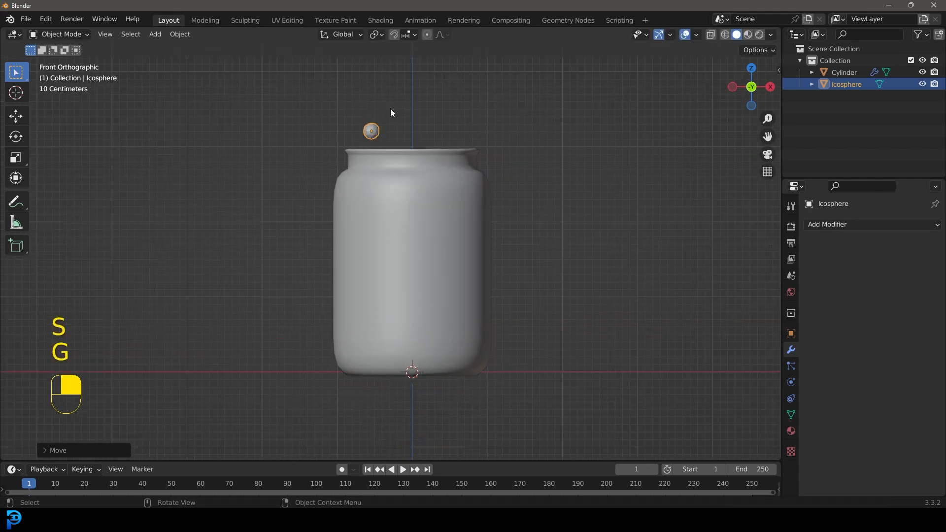
# - Scale the ico sphere above the jar down further by a factor of about 0.74
pyautogui.keyDown('shift'); pyautogui.moveTo(390, 112); pyautogui.dragTo(399, 156, button='middle'); pyautogui.keyUp('shift')
pyautogui.scroll(3, 399, 156)
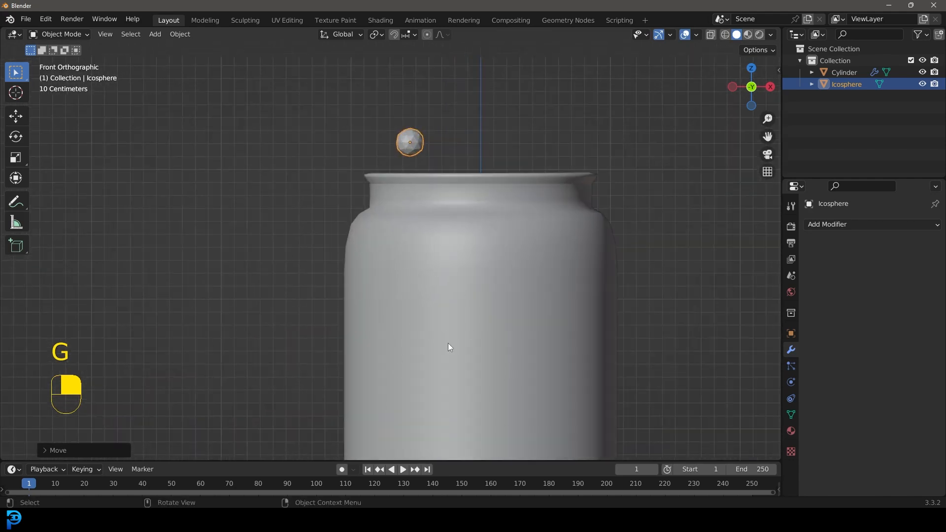
pyautogui.press('s')
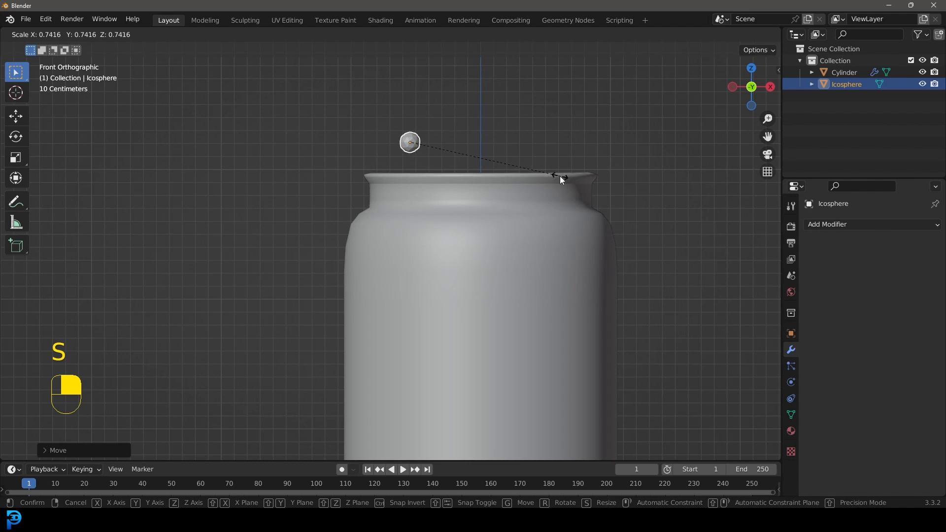
pyautogui.click(559, 176)
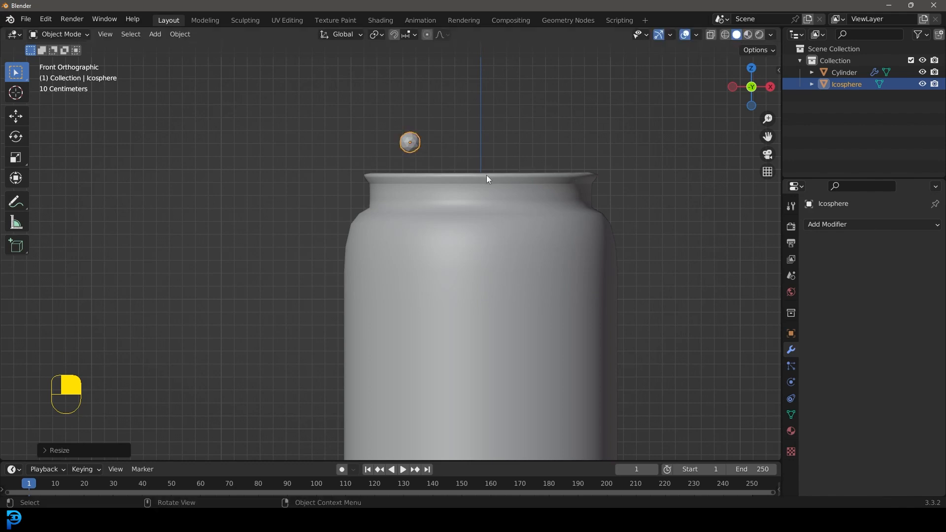
# - Enlarge the ball above the jar's mouth slightly and apply its scale
pyautogui.scroll(-3, 489, 172)
pyautogui.press('s')
pyautogui.click(467, 228)
pyautogui.scroll(3, 454, 168)
pyautogui.press('s')
pyautogui.click(453, 160)
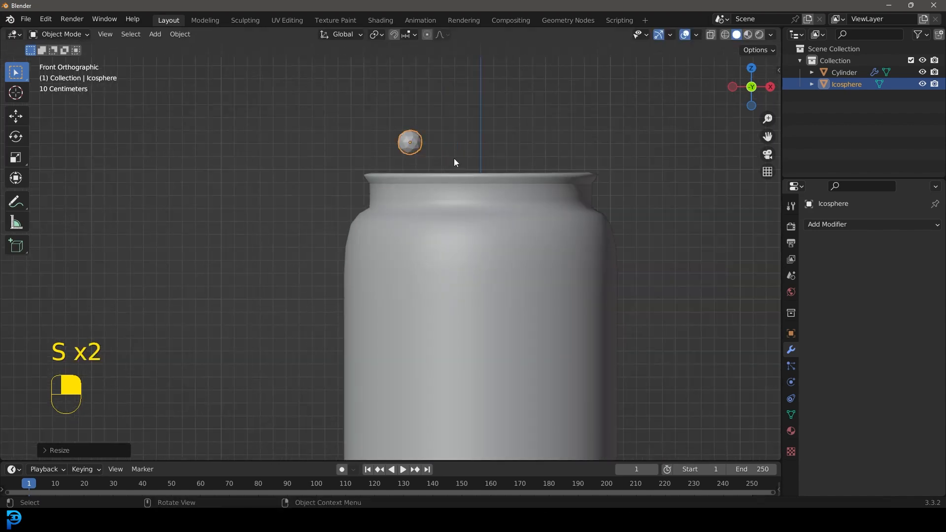
pyautogui.hotkey('ctrl', 'a')
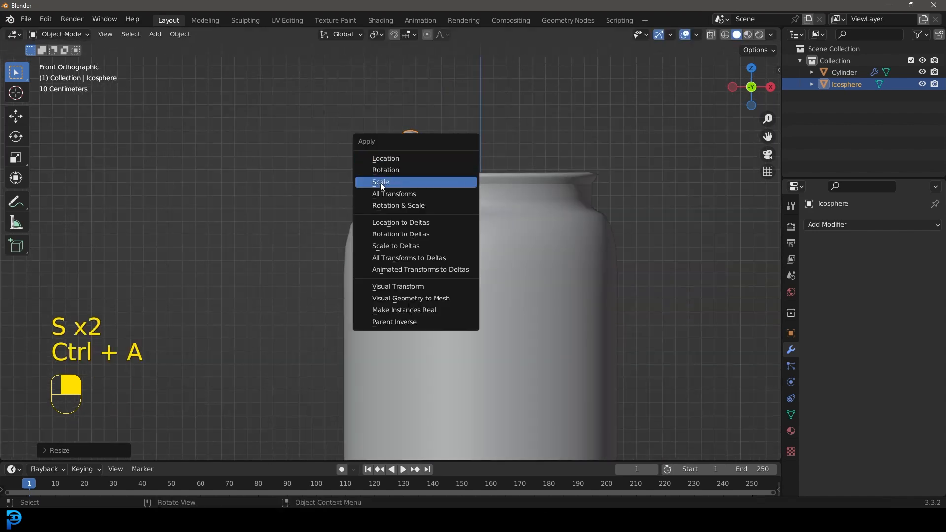
pyautogui.click(426, 182)
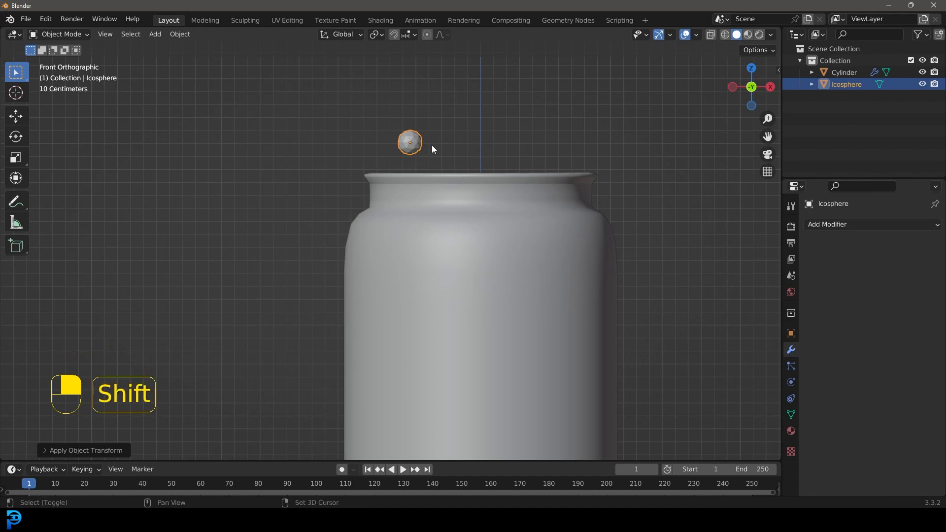
# - Duplicate the ball about 0.2 m along X and repeat the duplication to form a row of six balls
pyautogui.hotkey('shift', 'd')
pyautogui.press('x')
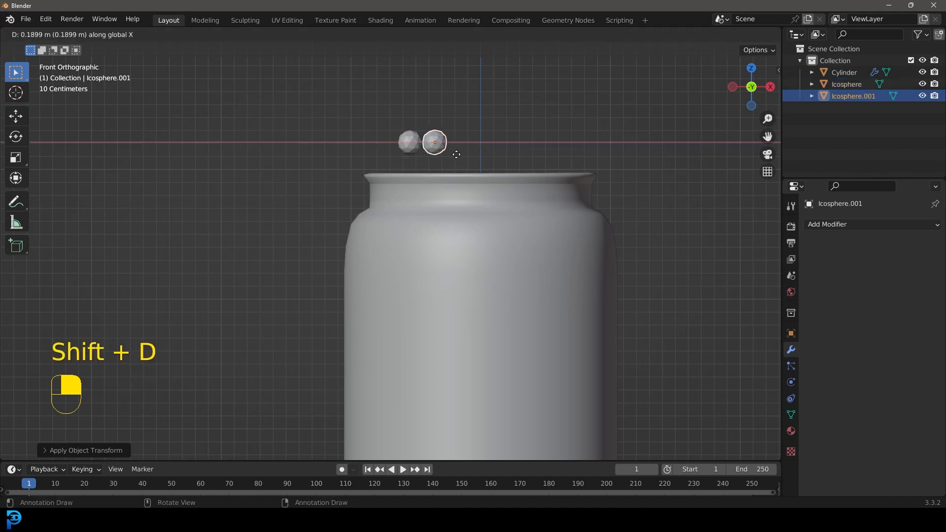
pyautogui.click(459, 155)
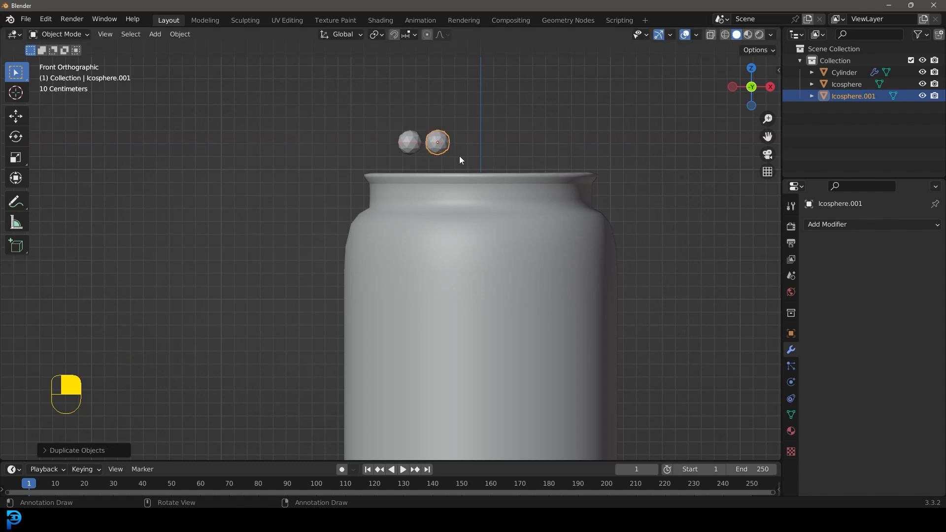
pyautogui.hotkey('shift', 'r')
pyautogui.hotkey('shift', 'r')
pyautogui.hotkey('shift', 'r')
pyautogui.hotkey('shift', 'r')
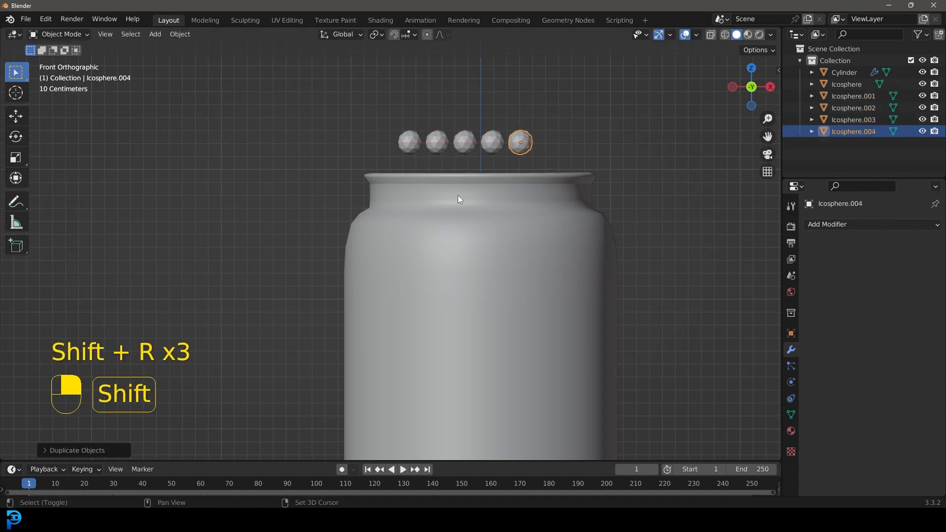
# - Move the whole row of six balls along Y toward the front edge of the jar's mouth
pyautogui.moveTo(348, 84); pyautogui.dragTo(616, 156)
pyautogui.press('KP_7')
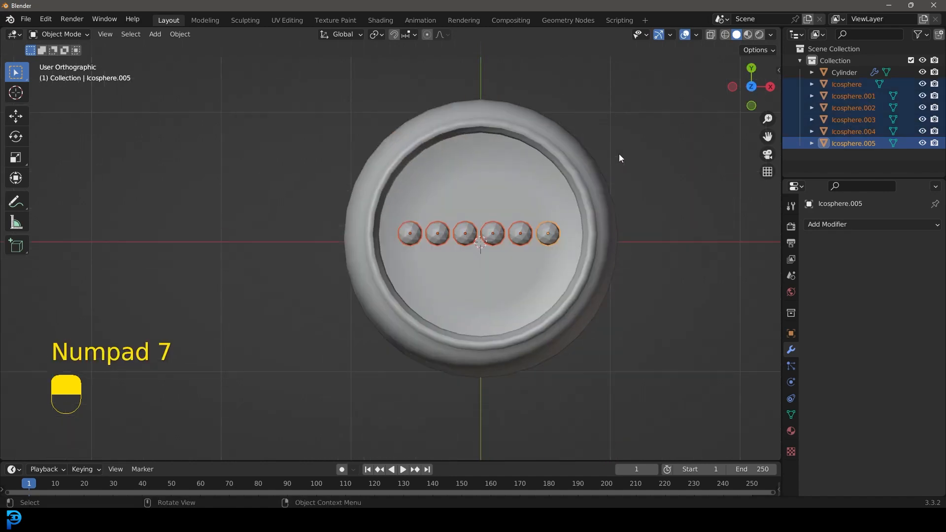
pyautogui.press('g')
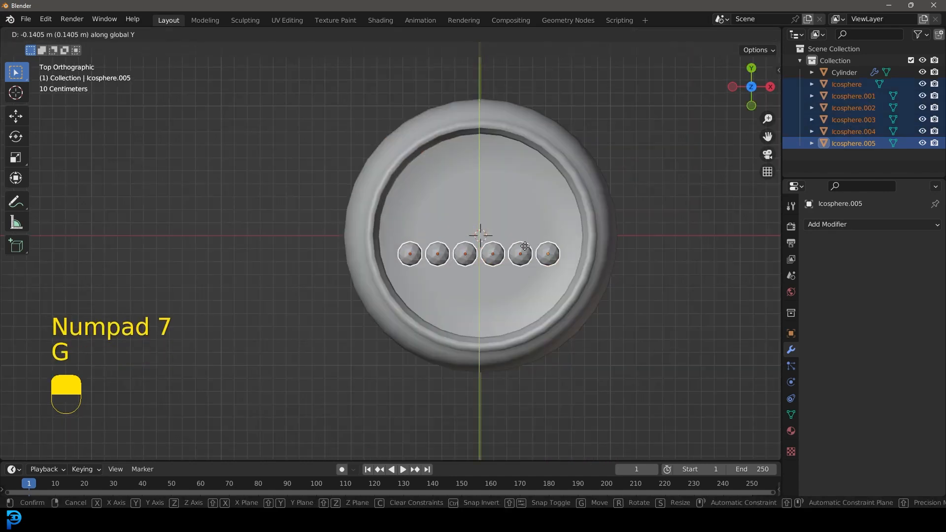
pyautogui.click(556, 291)
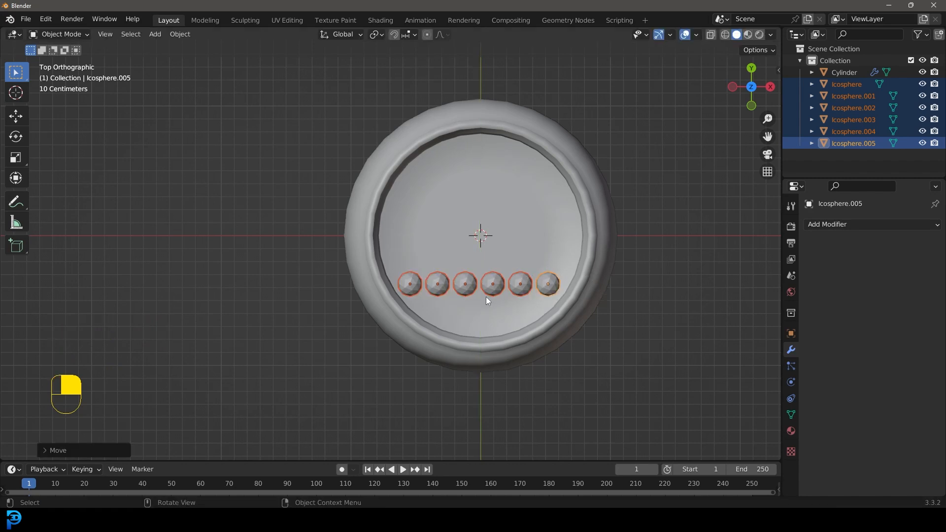
# - Duplicate the row of balls about 0.2 m along Y and repeat to make five rows across the jar's mouth
pyautogui.hotkey('shift', 'd')
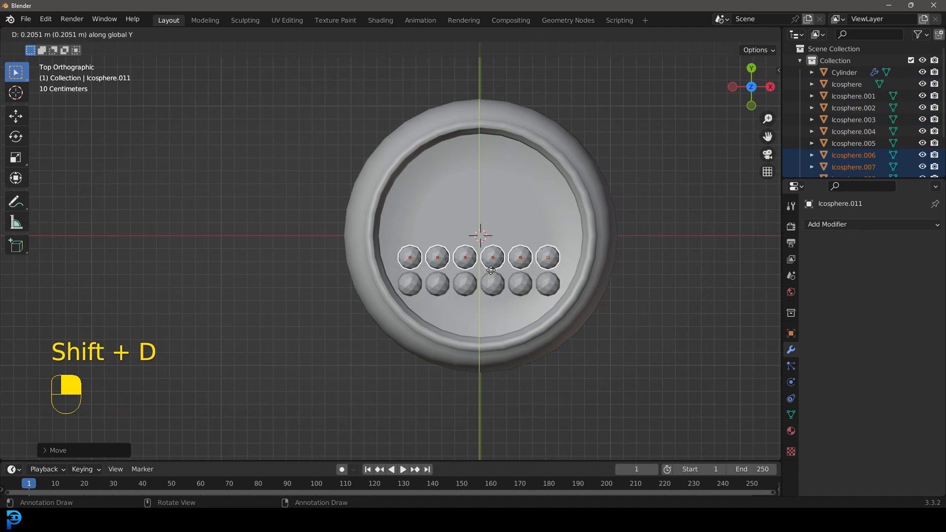
pyautogui.click(490, 269)
pyautogui.hotkey('shift', 'r')
pyautogui.hotkey('shift', 'r')
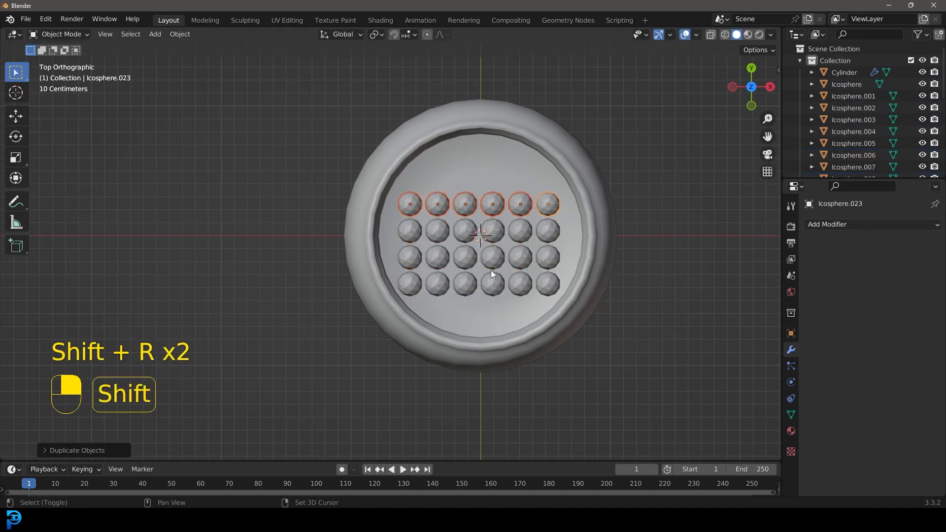
pyautogui.hotkey('shift', 'r')
pyautogui.scroll(2, 557, 187)
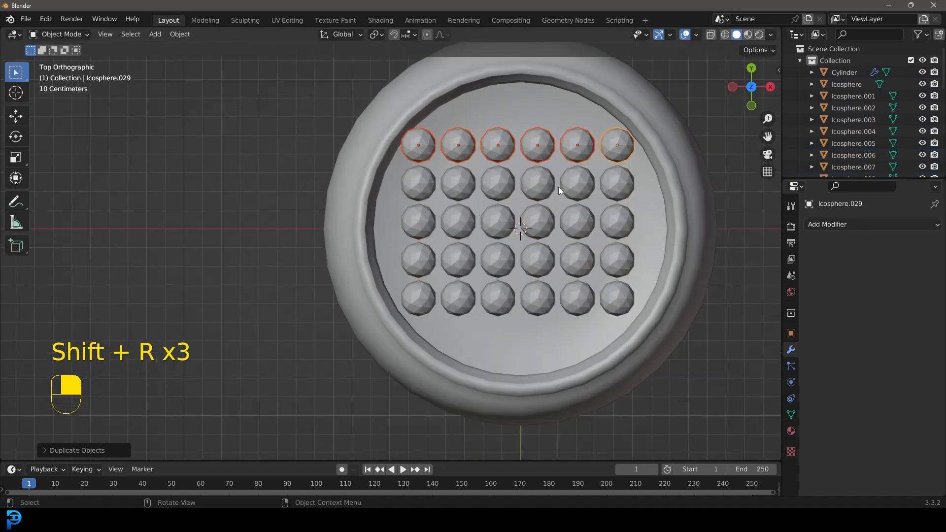
# - Delete the two corner balls at both ends of the rearmost row
pyautogui.click(624, 142)
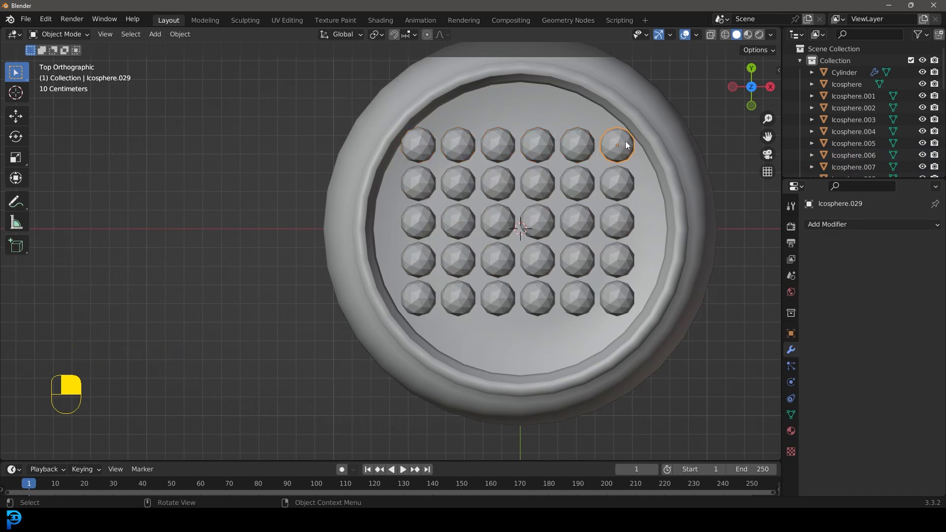
pyautogui.press('x')
pyautogui.click(588, 143)
pyautogui.click(428, 144)
pyautogui.press('x')
pyautogui.click(426, 147)
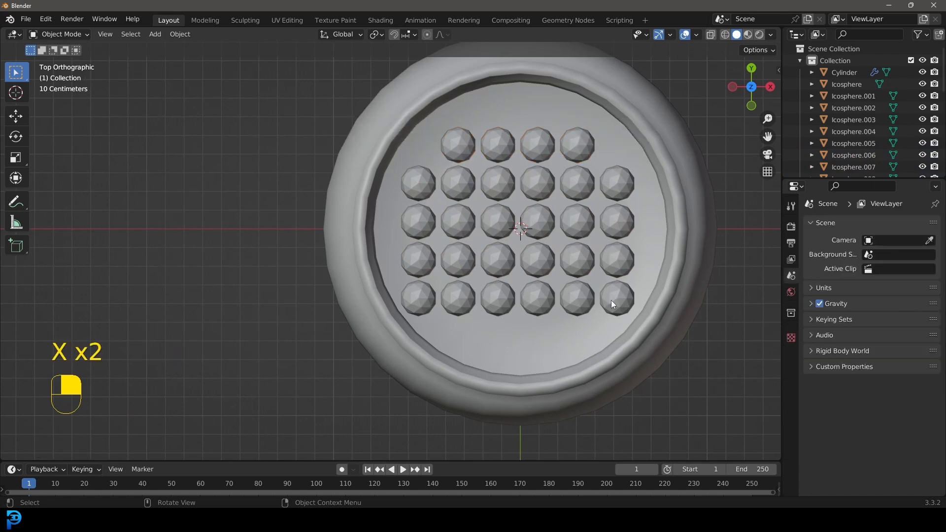
# - Duplicate the four middle balls of the front row about 0.2 m forward to form a sixth, shorter row
pyautogui.click(577, 300)
pyautogui.keyDown('shift'); pyautogui.click(536, 299); pyautogui.keyUp('shift')
pyautogui.keyDown('shift'); pyautogui.click(499, 299); pyautogui.keyUp('shift')
pyautogui.keyDown('shift'); pyautogui.click(461, 303); pyautogui.keyUp('shift')
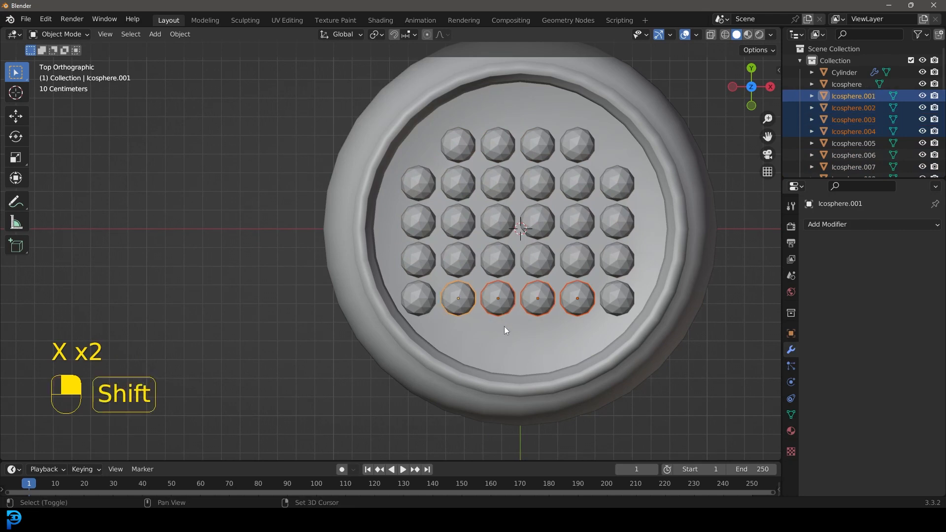
pyautogui.hotkey('shift', 'd')
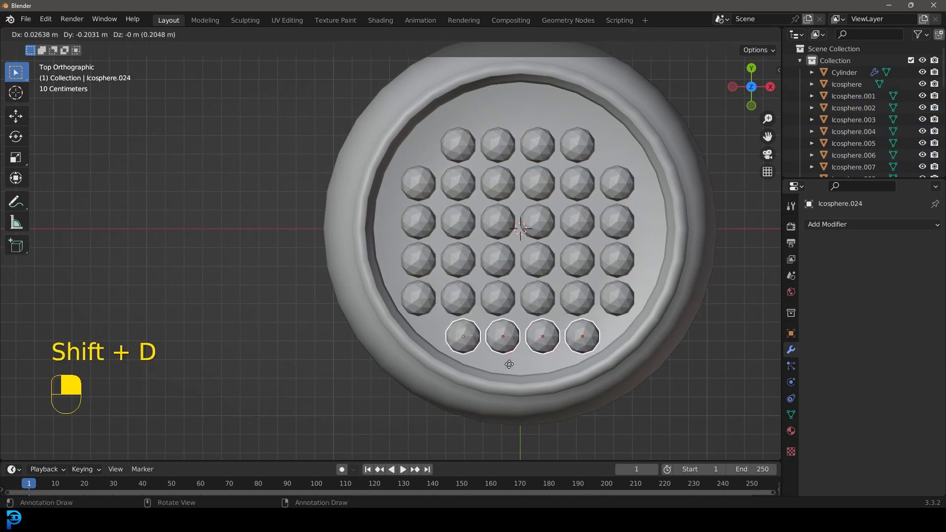
pyautogui.click(509, 364)
# - Select all the balls and shift the layer slightly in top view so it sits centered inside the jar's mouth
pyautogui.press('KP_1')
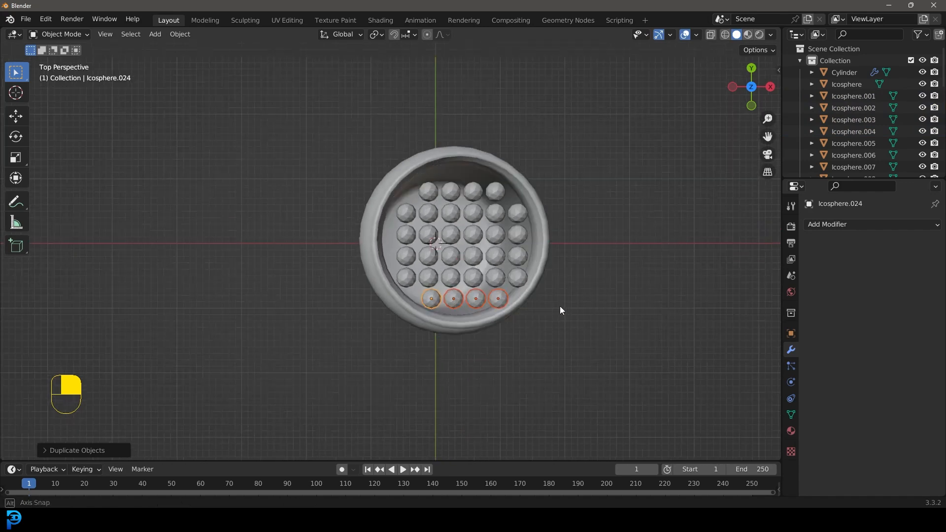
pyautogui.moveTo(391, 131); pyautogui.dragTo(519, 181)
pyautogui.press('KP_7')
pyautogui.press('g')
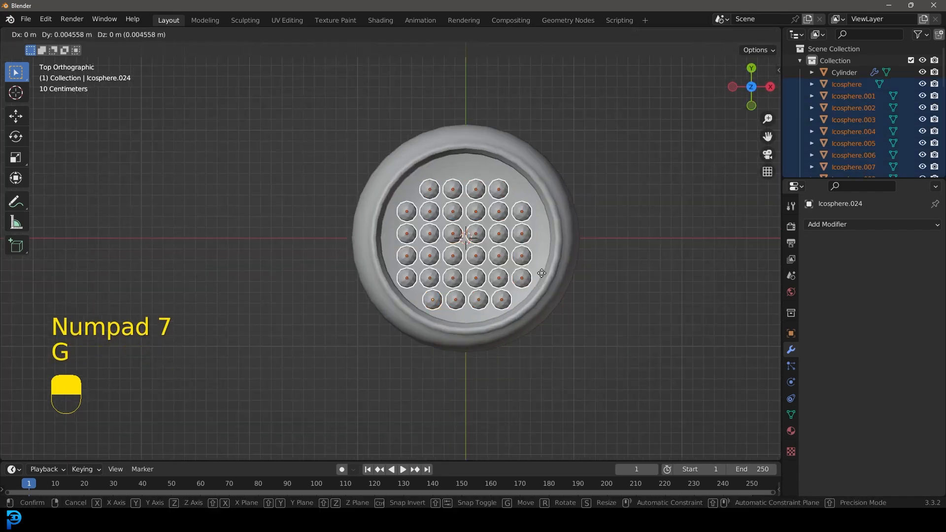
pyautogui.keyDown('shift'); pyautogui.click(544, 263); pyautogui.keyUp('shift')
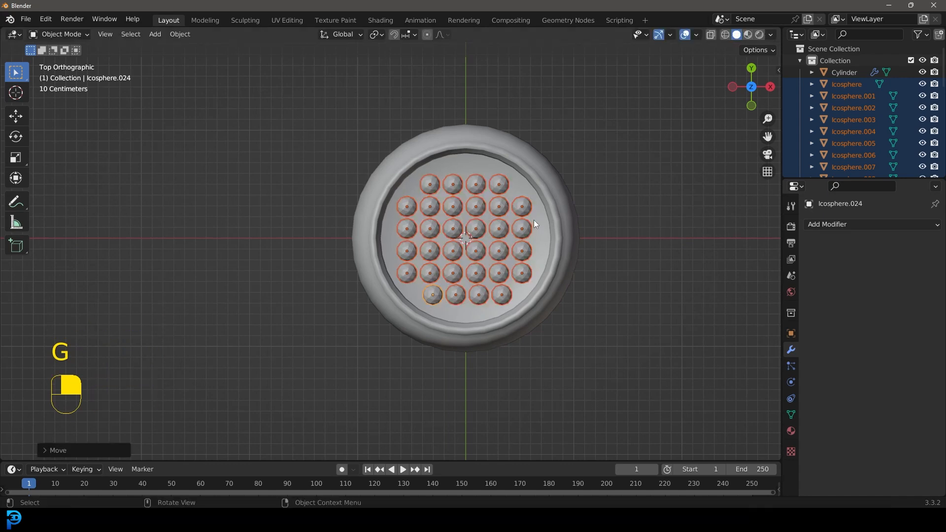
pyautogui.moveTo(534, 219); pyautogui.dragTo(514, 141, button='middle')
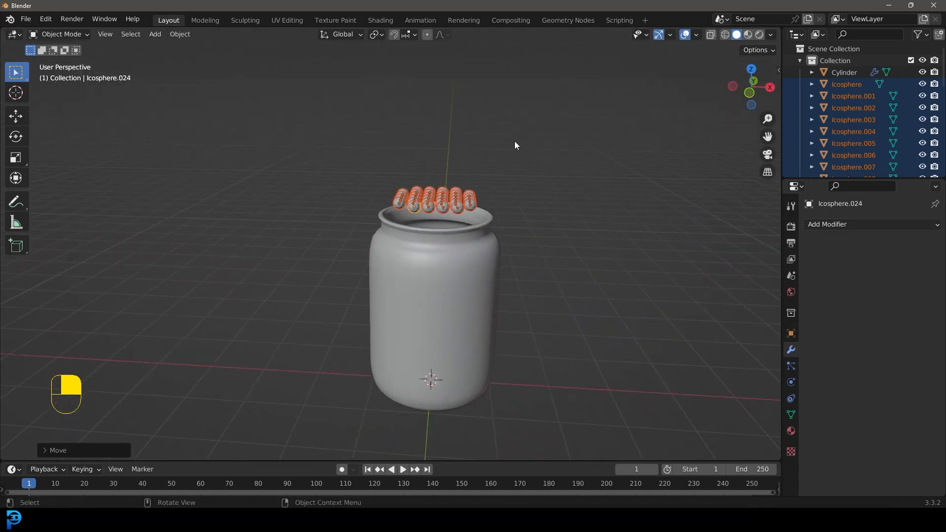
# - In front wireframe view, duplicate the whole ball layer straight up along Z to sit just above the first layer
pyautogui.press('KP_1')
pyautogui.rightClick(492, 104)
pyautogui.click(444, 104)
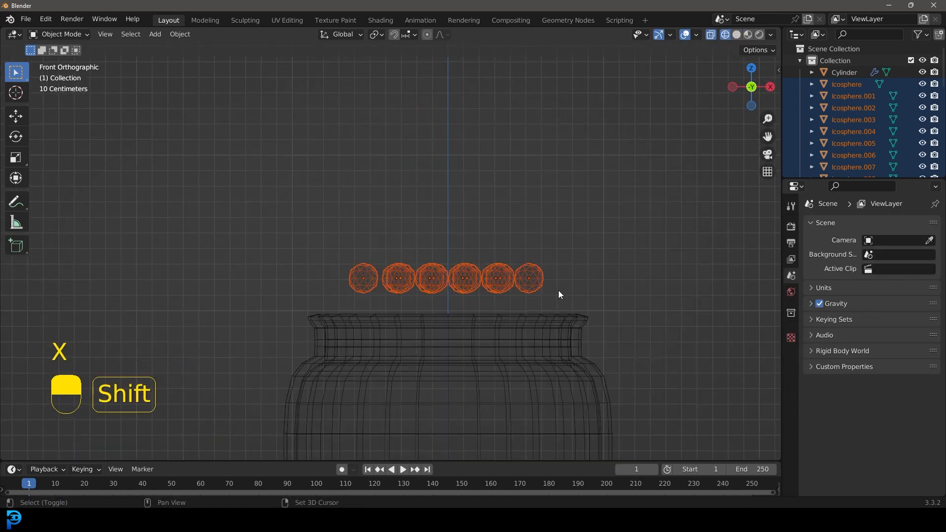
pyautogui.hotkey('shift', 'd')
pyautogui.press('z')
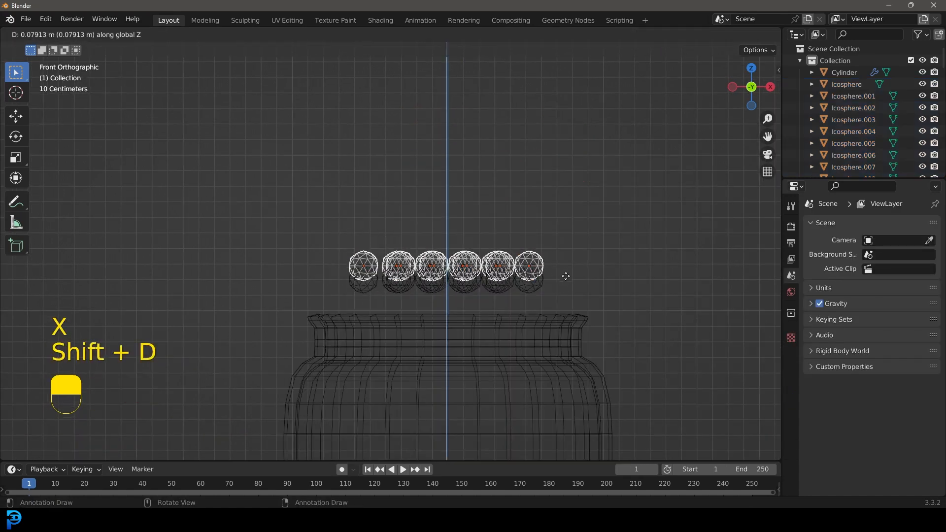
pyautogui.click(571, 259)
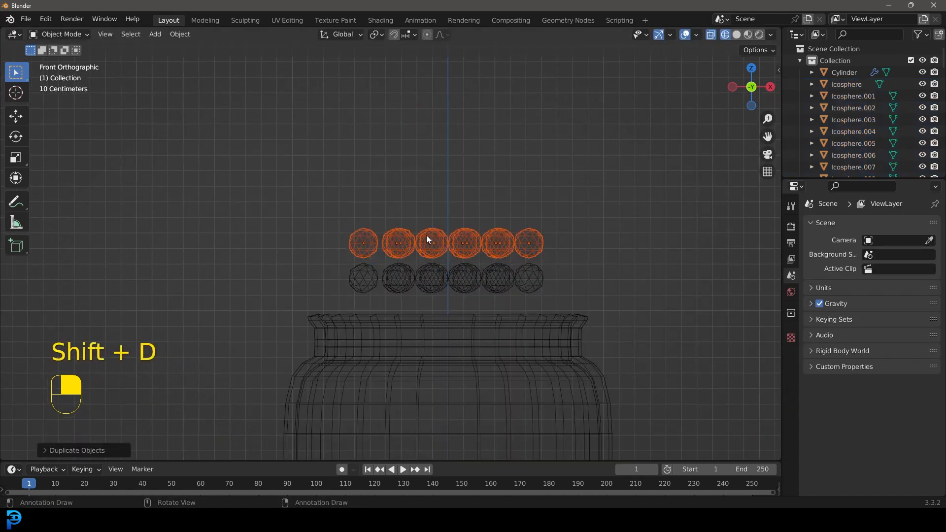
# - Repeat the upward duplication of the ball layer until the stack is roughly three times as tall as the jar
pyautogui.scroll(-2, 616, 312)
pyautogui.hotkey('shift', 'r')
pyautogui.hotkey('shift', 'r')
pyautogui.hotkey('shift', 'r')
pyautogui.hotkey('shift', 'r')
pyautogui.hotkey('shift', 'r')
pyautogui.hotkey('shift', 'r')
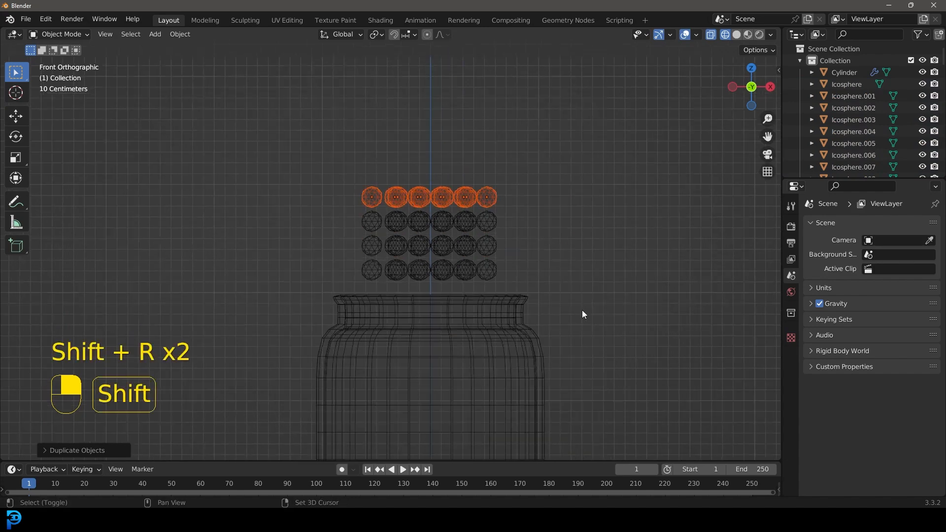
pyautogui.scroll(-6, 581, 309)
pyautogui.hotkey('shift', 'r')
pyautogui.hotkey('shift', 'r')
pyautogui.hotkey('shift', 'r')
pyautogui.hotkey('shift', 'r')
pyautogui.hotkey('shift', 'r')
pyautogui.hotkey('shift', 'r')
pyautogui.hotkey('shift', 'r')
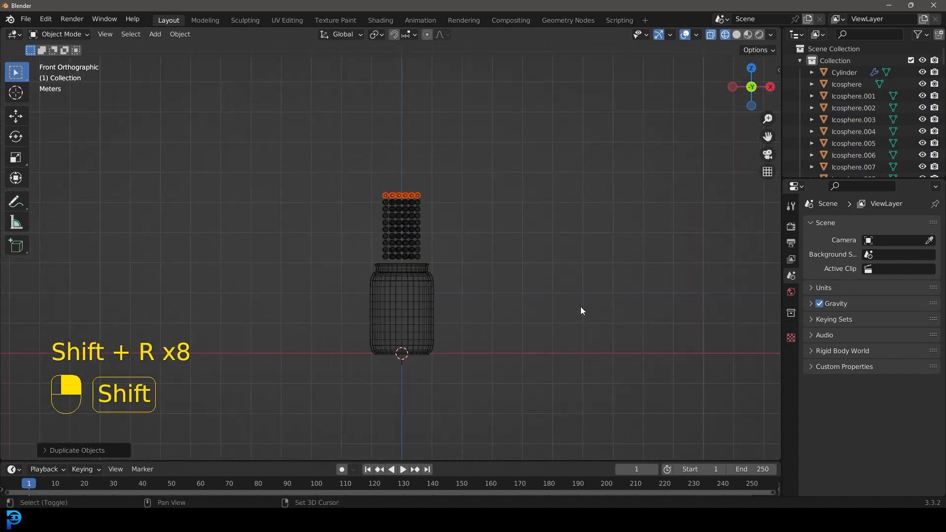
pyautogui.hotkey('shift', 'r')
pyautogui.hotkey('shift', 'r')
pyautogui.hotkey('shift', 'r')
pyautogui.hotkey('shift', 'r')
pyautogui.hotkey('shift', 'r')
pyautogui.hotkey('shift', 'r')
pyautogui.hotkey('shift', 'r')
pyautogui.hotkey('shift', 'r')
pyautogui.hotkey('shift', 'r')
pyautogui.hotkey('shift', 'r')
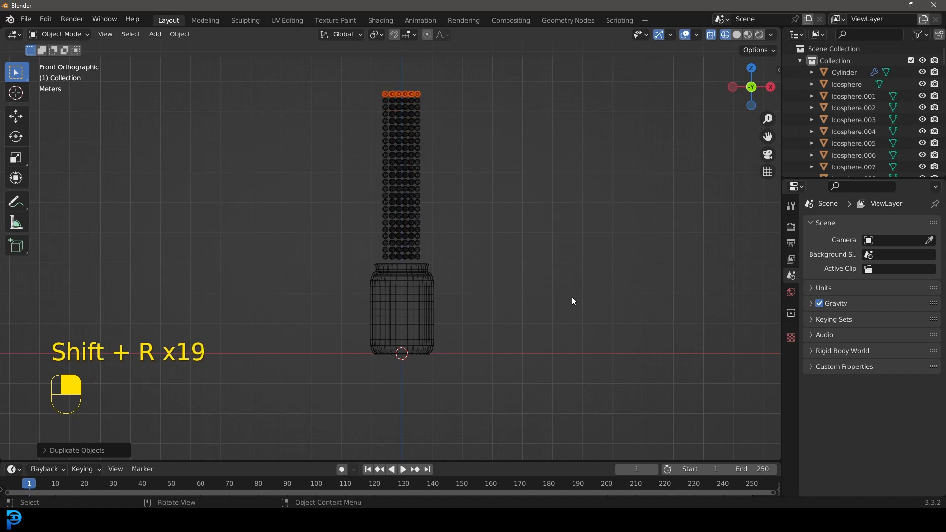
pyautogui.hotkey('shift', 'r')
pyautogui.hotkey('shift', 'r')
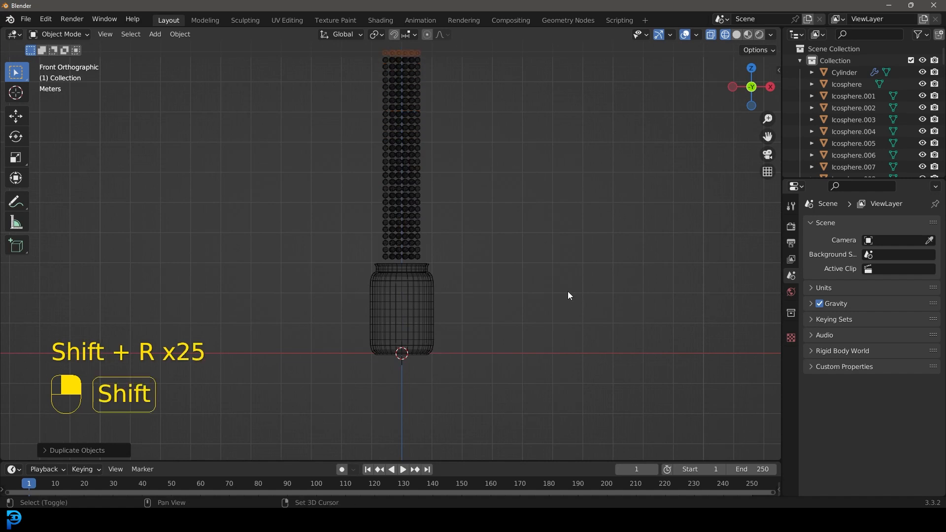
pyautogui.scroll(-2, 568, 291)
pyautogui.hotkey('shift', 'r')
pyautogui.hotkey('shift', 'r')
pyautogui.hotkey('shift', 'r')
pyautogui.hotkey('shift', 'r')
pyautogui.hotkey('shift', 'r')
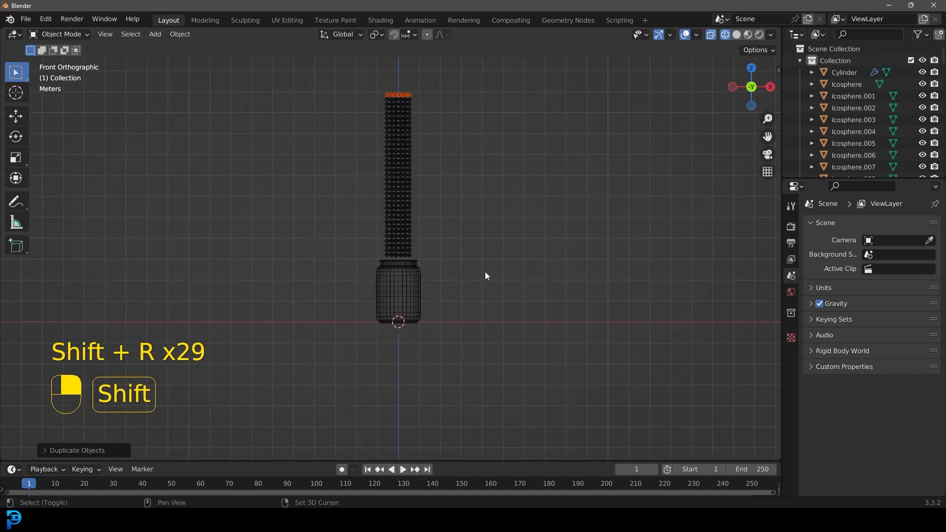
pyautogui.hotkey('shift', 'r')
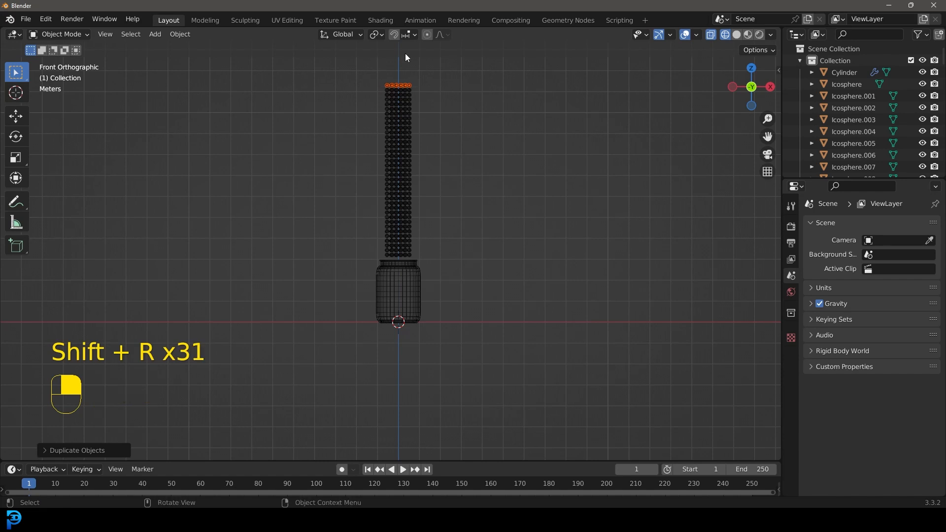
# - Show the jar and the stack of balls in solid shading to examine the arrangement
pyautogui.scroll(2, 466, 168)
pyautogui.press('z')
pyautogui.click(563, 190)
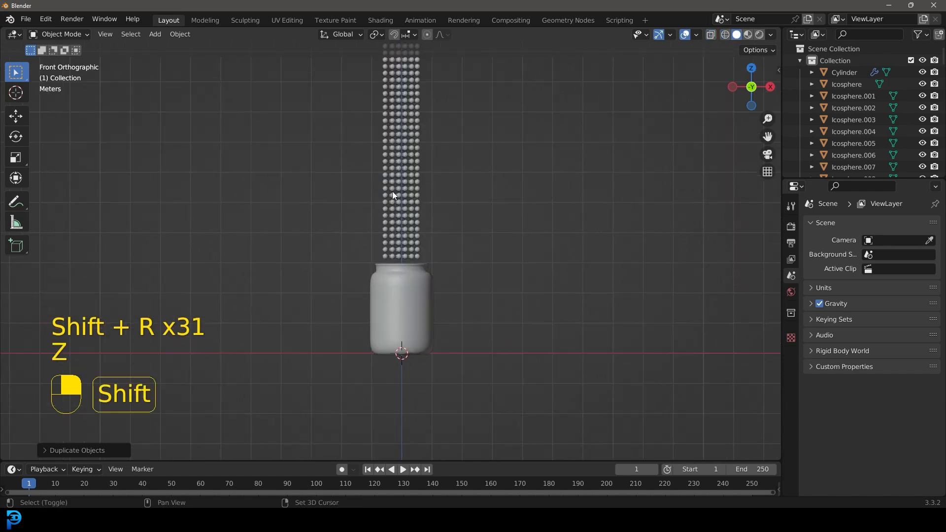
pyautogui.keyDown('shift'); pyautogui.moveTo(392, 190); pyautogui.dragTo(396, 249, button='middle'); pyautogui.keyUp('shift')
# - Select every ball in the stack in wireframe shading and make one ball in the outer column the active object
pyautogui.press('z')
pyautogui.click(282, 245)
pyautogui.moveTo(359, 70); pyautogui.dragTo(460, 318)
pyautogui.scroll(3, 460, 320)
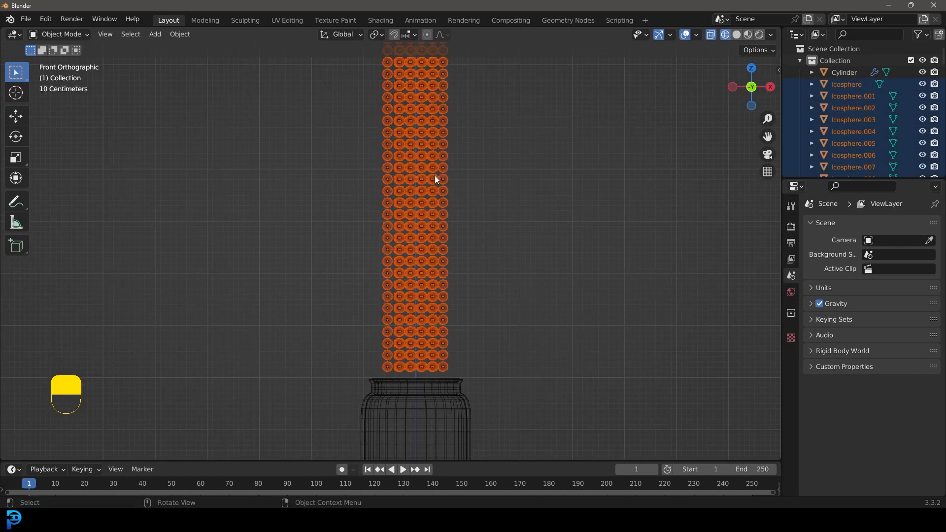
pyautogui.keyDown('shift'); pyautogui.click(388, 197); pyautogui.keyUp('shift')
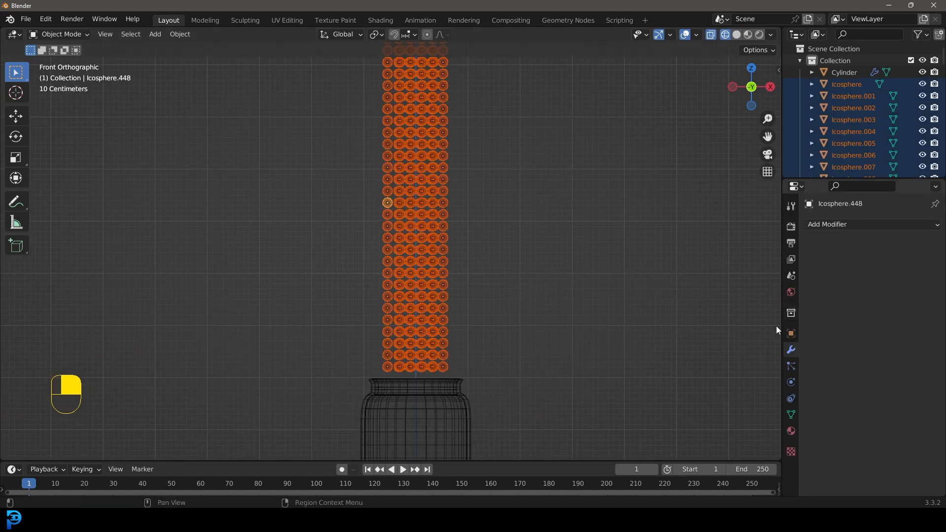
# - Add an active rigid body to the active ball with its collision shape set to Sphere
pyautogui.click(792, 384)
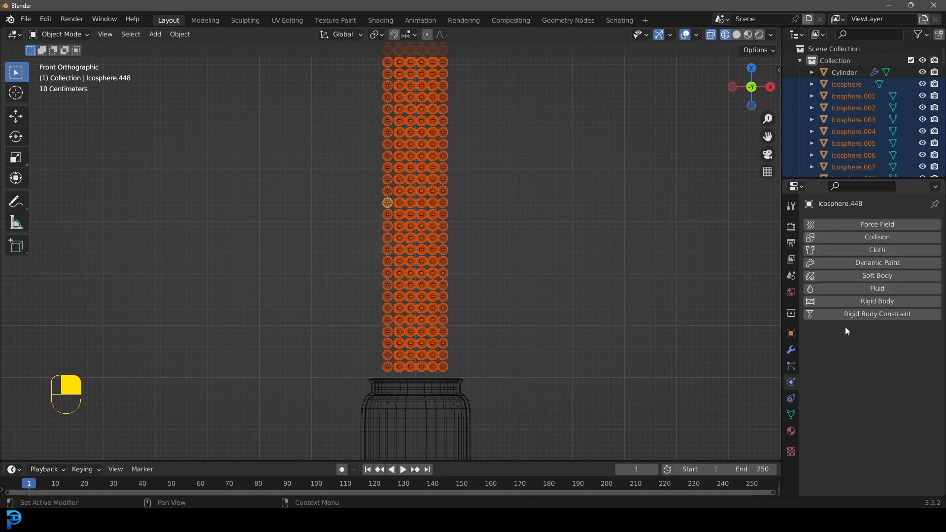
pyautogui.click(868, 300)
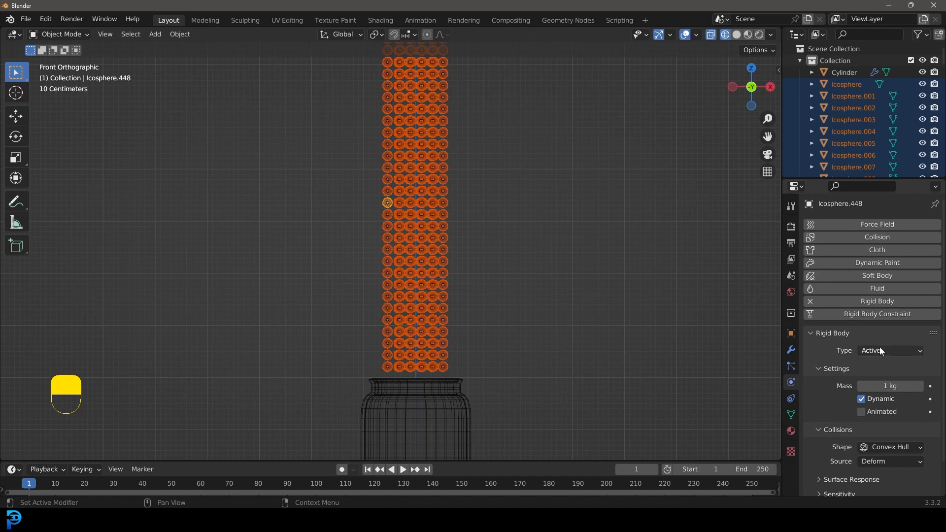
pyautogui.scroll(-2, 829, 416)
pyautogui.click(875, 413)
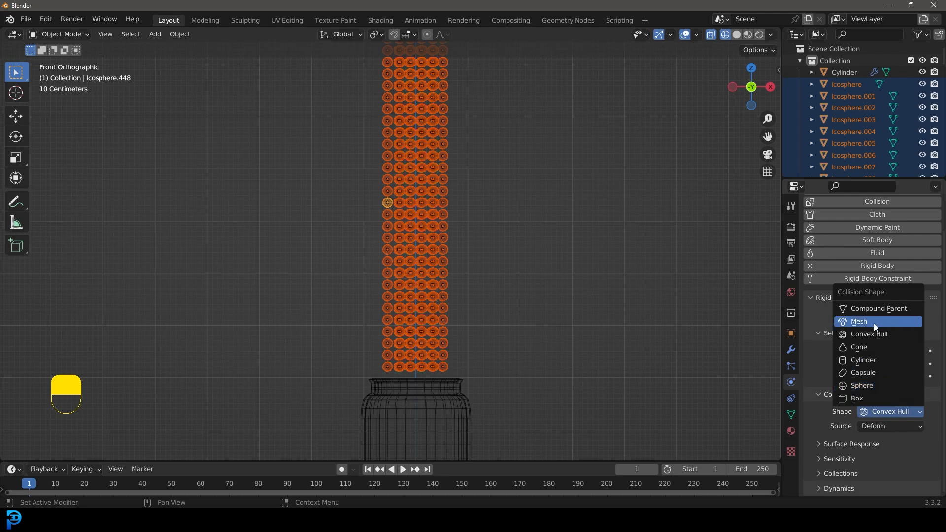
pyautogui.click(872, 388)
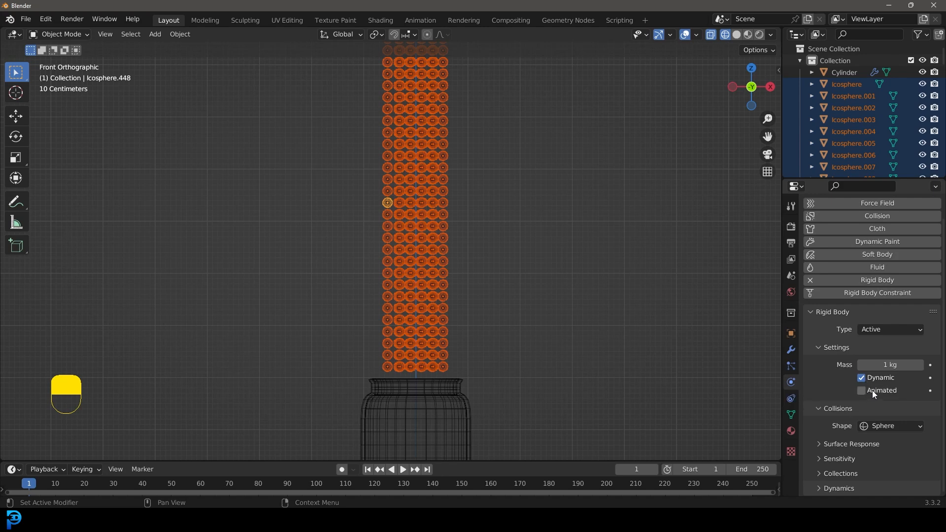
# - Copy the active ball's rigid body settings to every selected ball in the stack
pyautogui.press('F2')
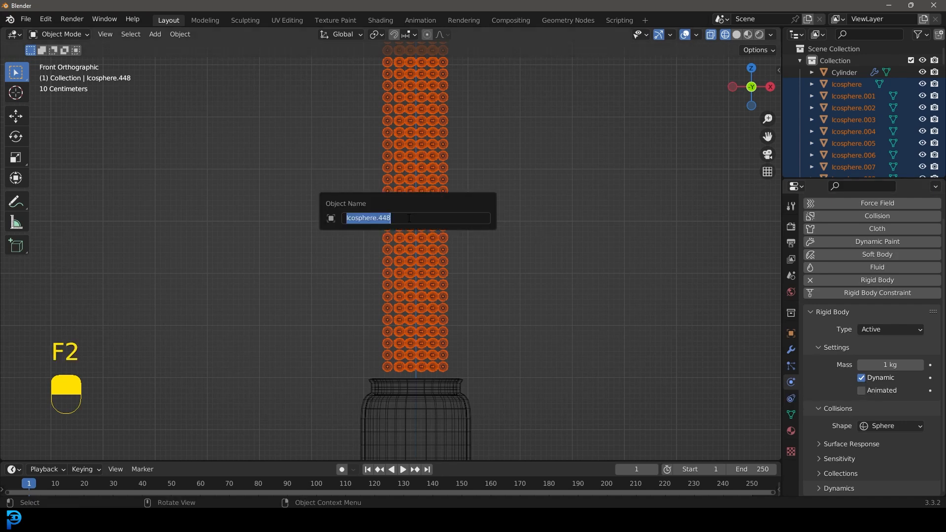
pyautogui.press('F3')
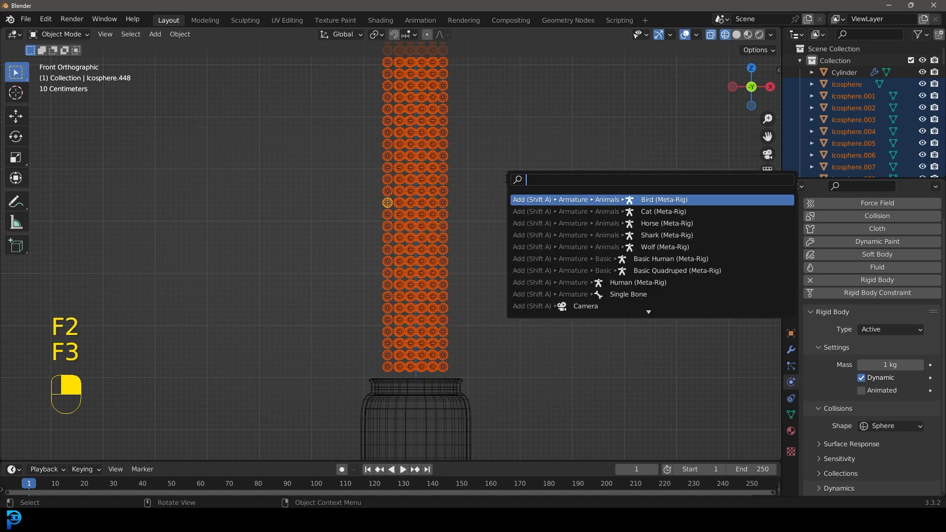
pyautogui.write('copy from')
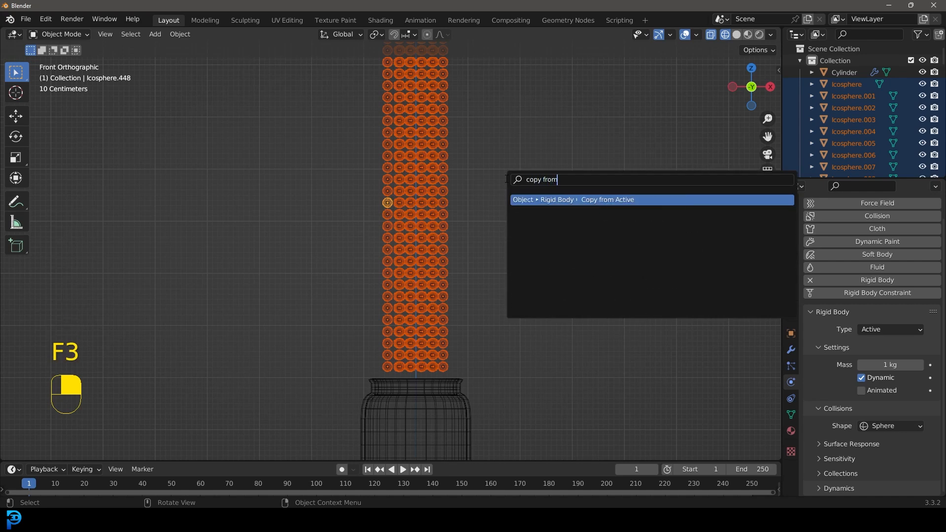
pyautogui.click(598, 200)
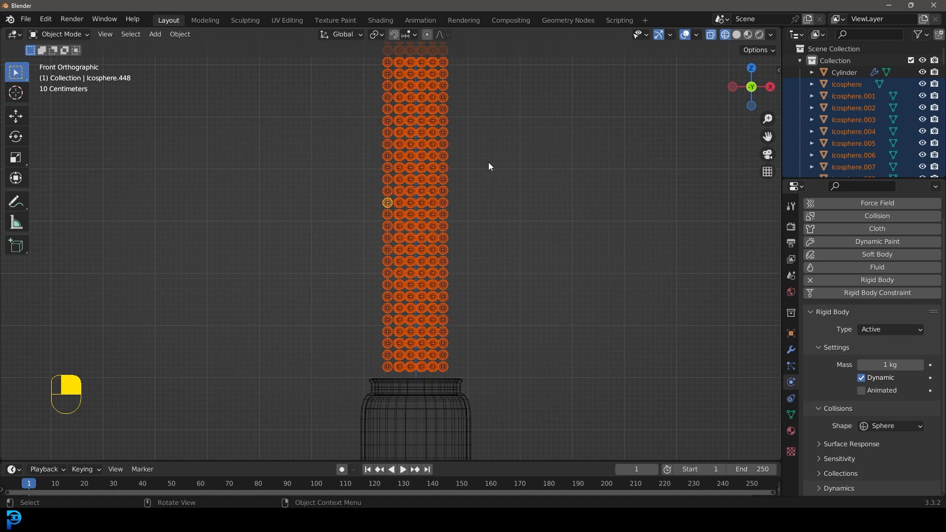
# - In solid shading, make the jar a passive rigid body with its collision shape set to Mesh
pyautogui.scroll(-3, 434, 135)
pyautogui.press('z')
pyautogui.click(513, 145)
pyautogui.scroll(1, 483, 306)
pyautogui.keyDown('shift'); pyautogui.moveTo(482, 318); pyautogui.dragTo(494, 198, button='middle'); pyautogui.keyUp('shift')
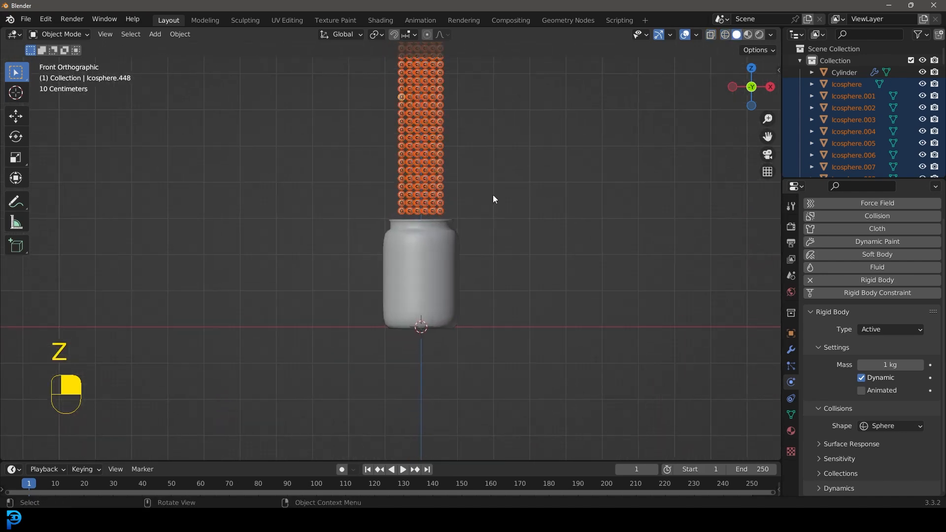
pyautogui.click(419, 239)
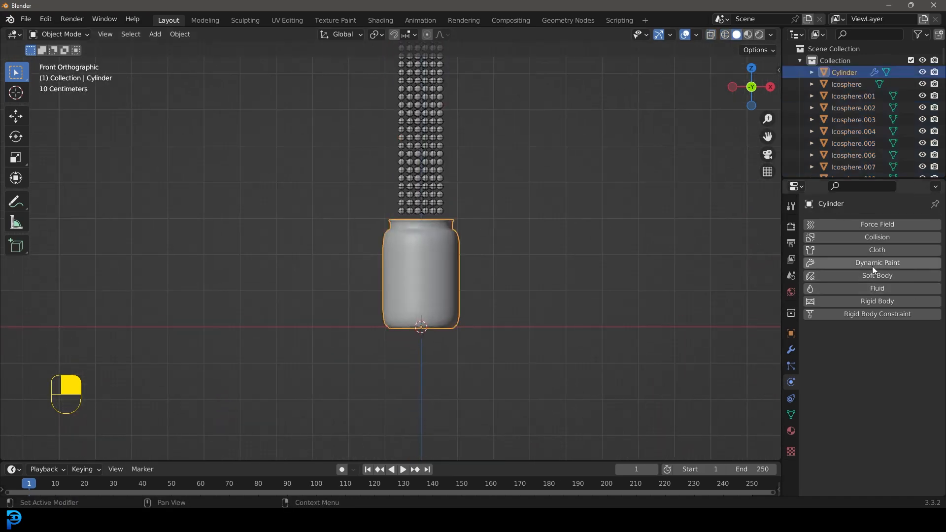
pyautogui.click(868, 302)
pyautogui.click(866, 349)
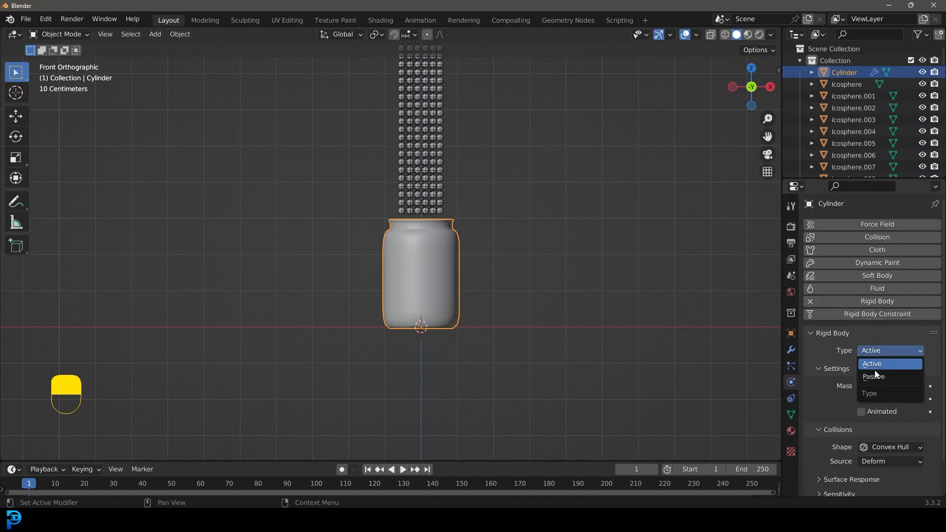
pyautogui.click(883, 377)
pyautogui.click(883, 421)
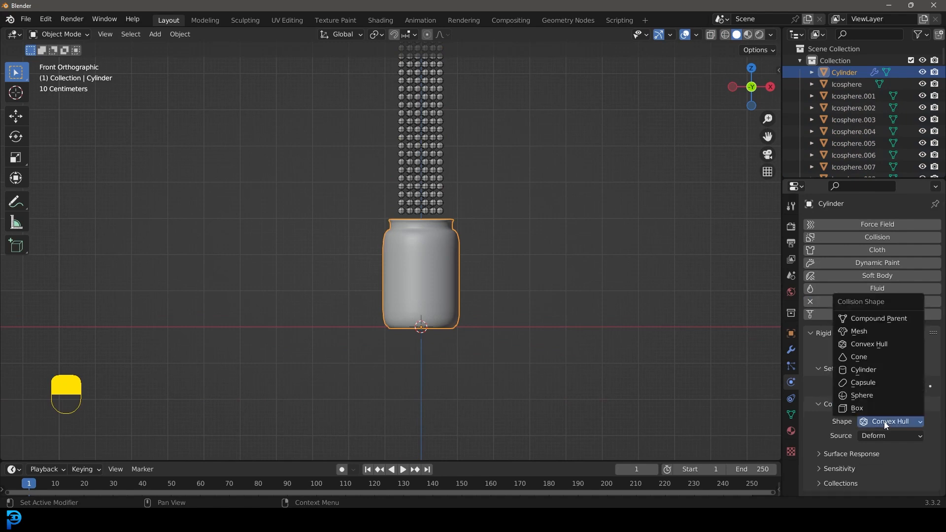
pyautogui.click(873, 331)
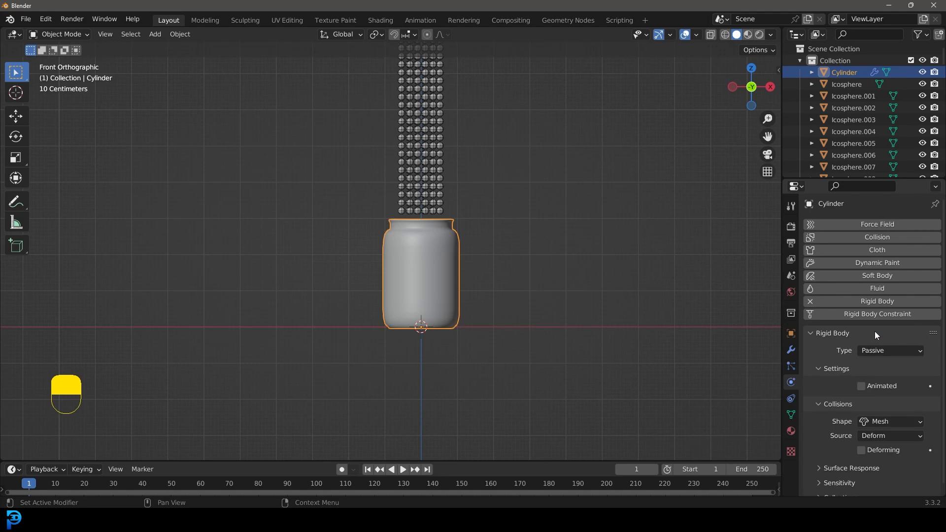
# - Enlarge the timeline, play the simulation to examine in wireframe how the balls fill the jar, and return to frame 1
pyautogui.moveTo(158, 459); pyautogui.dragTo(167, 412)
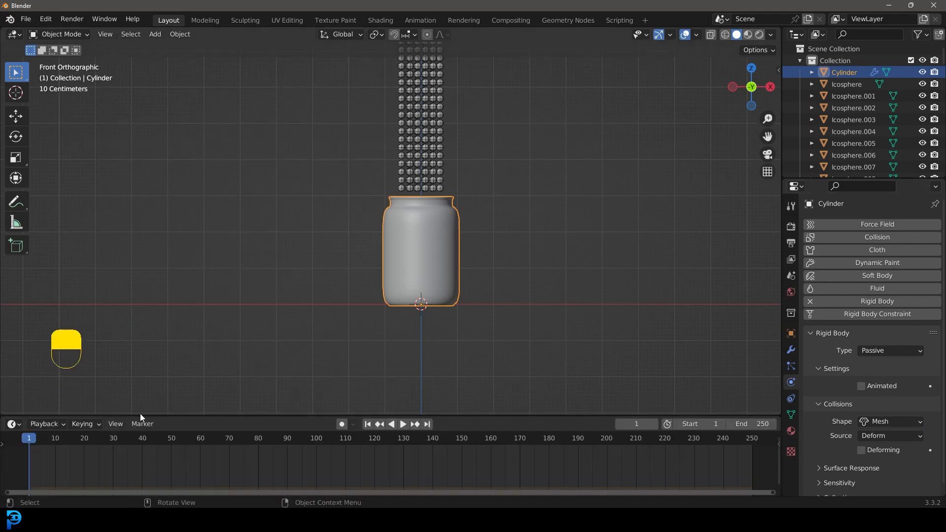
pyautogui.press('space')
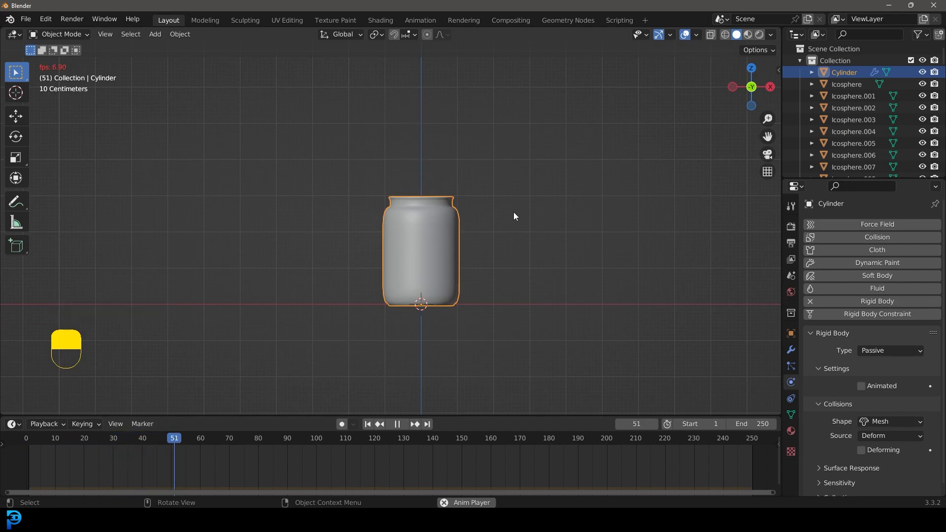
pyautogui.press('space')
pyautogui.press('z')
pyautogui.click(449, 156)
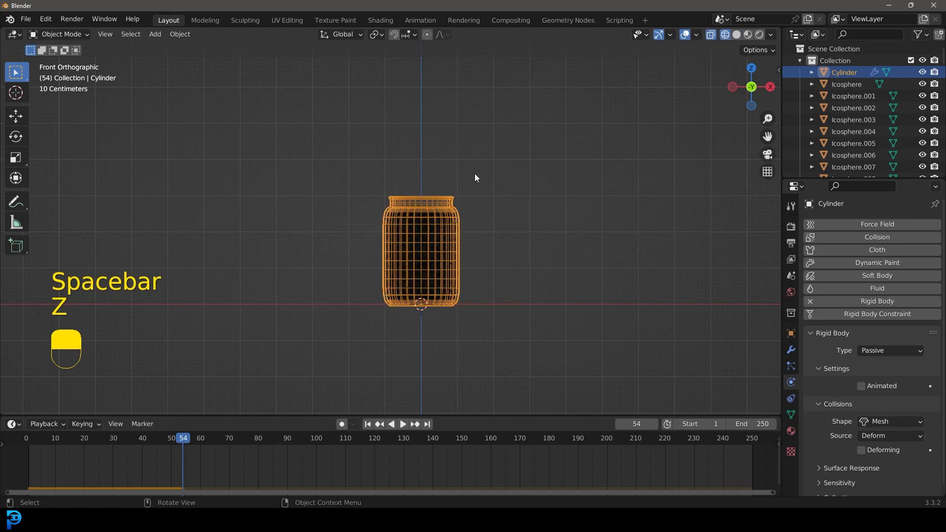
pyautogui.scroll(5, 477, 219)
pyautogui.hotkey('alt', 'a')
pyautogui.scroll(-1, 477, 183)
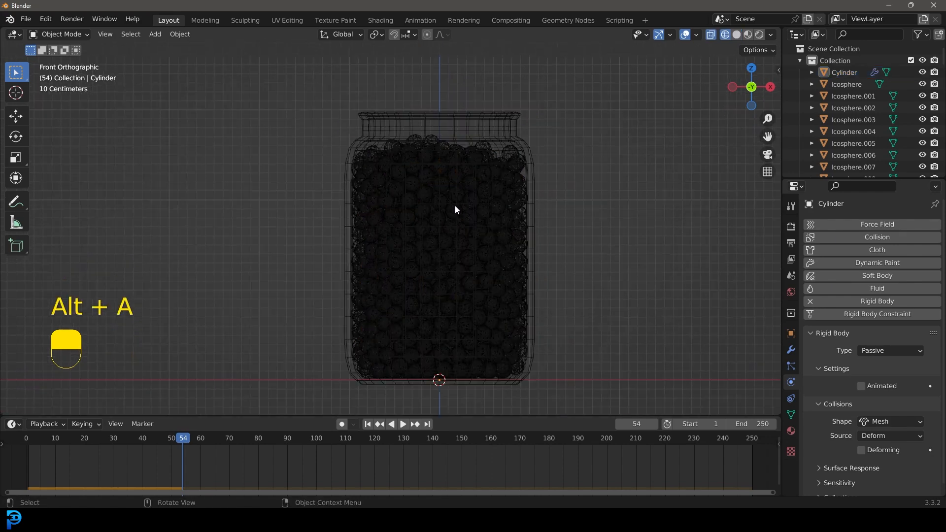
pyautogui.press('shift')
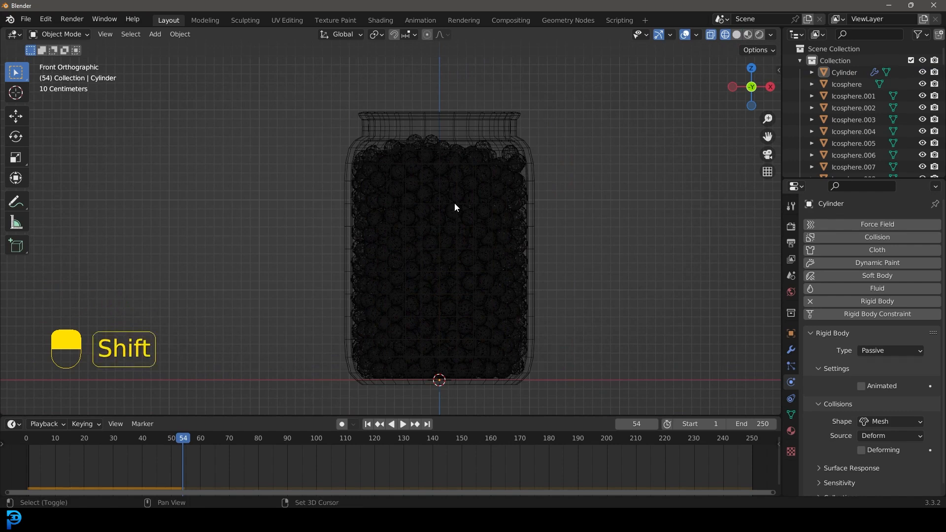
pyautogui.hotkey('shift', 'Left')
# - Try to extend the stack by duplicating its top two ball layers straight up along Z
pyautogui.scroll(-4, 409, 168)
pyautogui.scroll(4, 419, 173)
pyautogui.moveTo(366, 96); pyautogui.dragTo(474, 149)
pyautogui.keyDown('shift'); pyautogui.moveTo(422, 172); pyautogui.dragTo(400, 216, button='middle'); pyautogui.keyUp('shift')
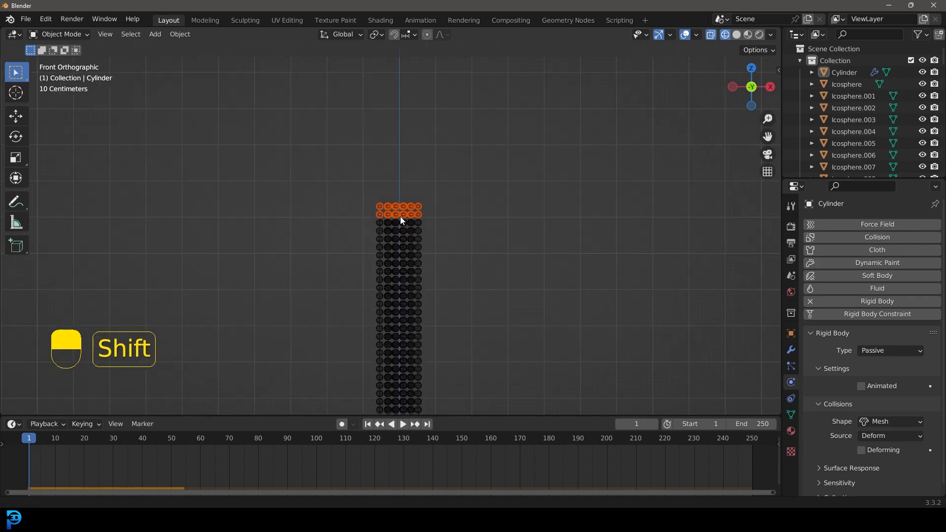
pyautogui.hotkey('shift', 'd')
pyautogui.press('z')
pyautogui.click(401, 191)
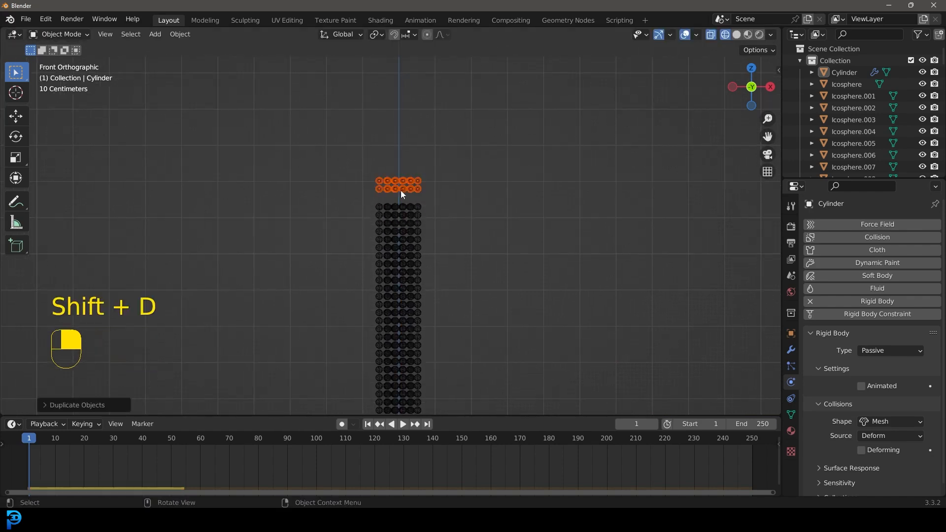
pyautogui.press('x')
pyautogui.click(400, 191)
# - Delete the balls at the very top of the stack
pyautogui.moveTo(334, 182); pyautogui.dragTo(433, 205)
pyautogui.press('x')
pyautogui.click(433, 205)
# - Play the simulation again to check the jar's fill level, and return to frame 1 in solid shading
pyautogui.scroll(-6, 480, 234)
pyautogui.keyDown('shift'); pyautogui.moveTo(467, 265); pyautogui.dragTo(468, 199, button='middle'); pyautogui.keyUp('shift')
pyautogui.scroll(4, 490, 212)
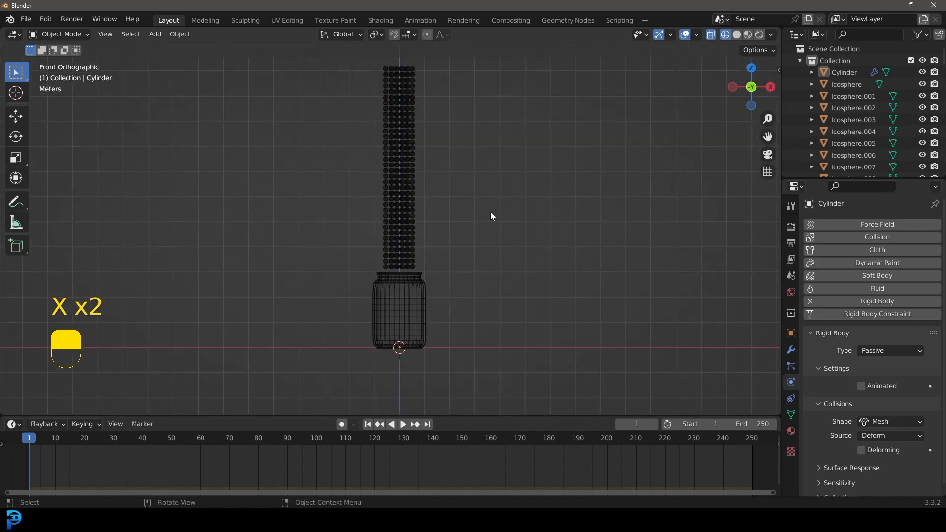
pyautogui.press('space')
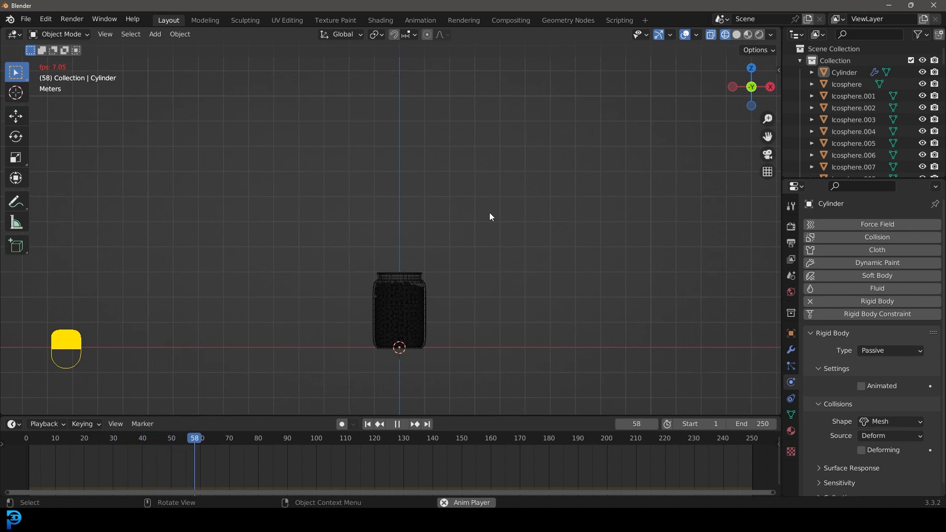
pyautogui.press('space')
pyautogui.scroll(3, 438, 229)
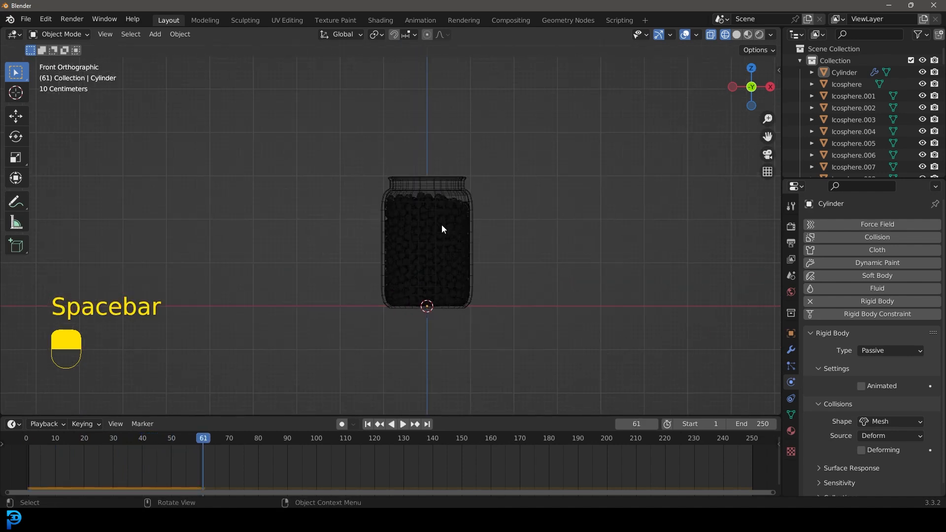
pyautogui.press('z')
pyautogui.click(515, 226)
pyautogui.hotkey('shift', 'Left')
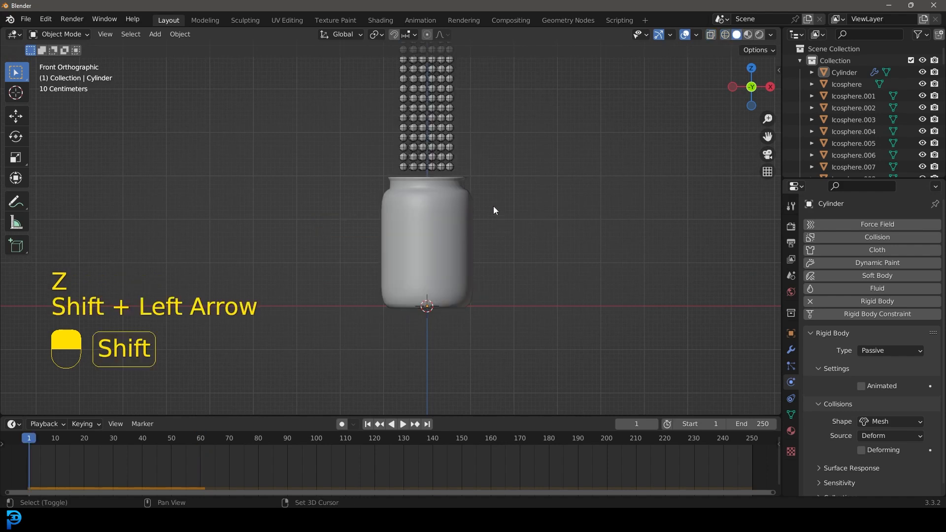
# - Duplicate the jar together with its whole ball stack about -2.33 m along the X axis
pyautogui.scroll(-5, 506, 211)
pyautogui.moveTo(365, 323); pyautogui.dragTo(447, 85)
pyautogui.scroll(2, 469, 183)
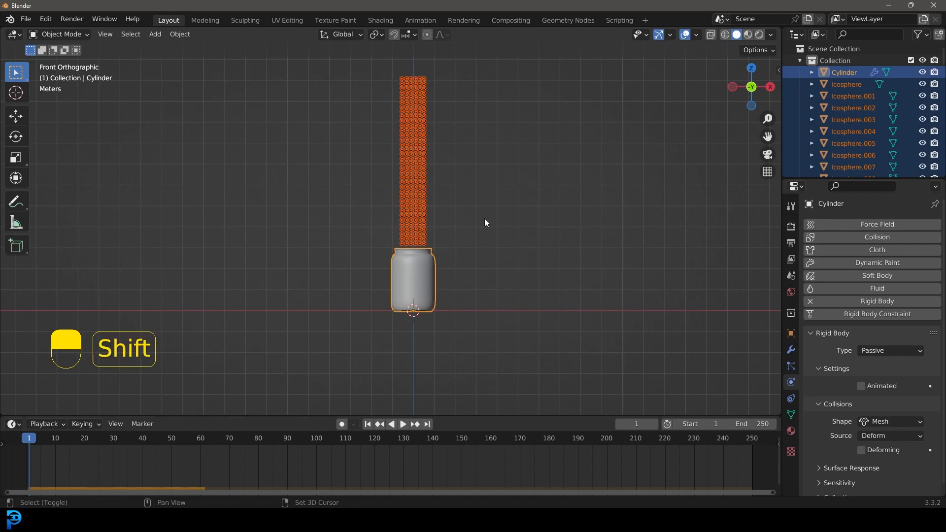
pyautogui.hotkey('shift', 'd')
pyautogui.press('x')
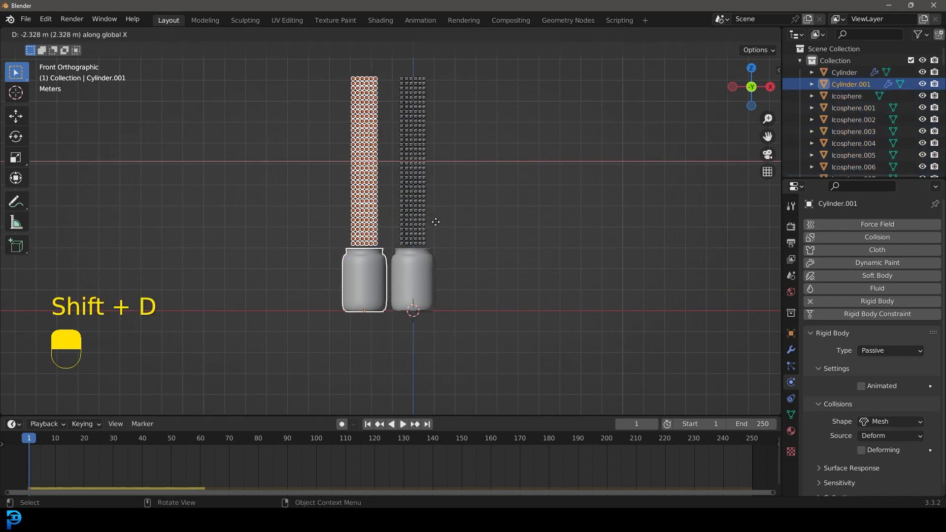
pyautogui.click(435, 221)
# - Duplicate the copied jar and stack about 4.68 m along X to the other side of the original jar
pyautogui.hotkey('shift', 'd')
pyautogui.press('x')
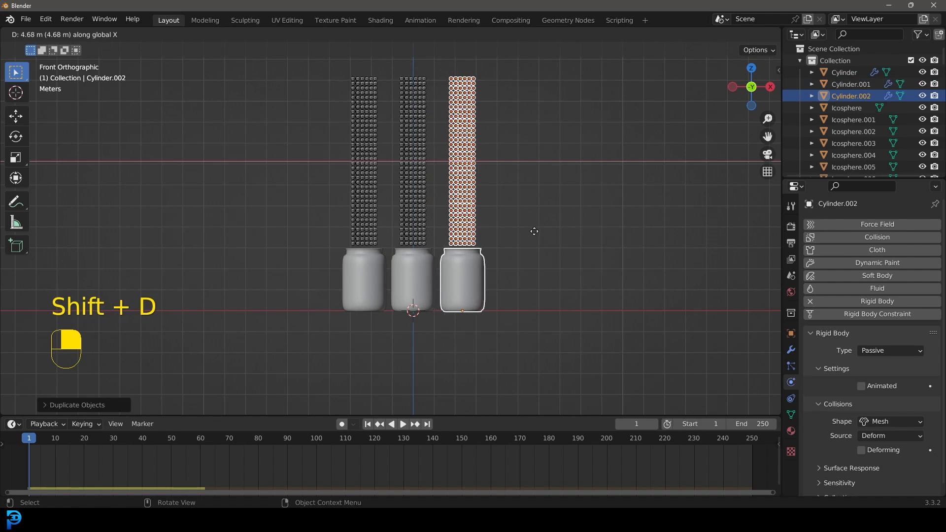
pyautogui.click(534, 232)
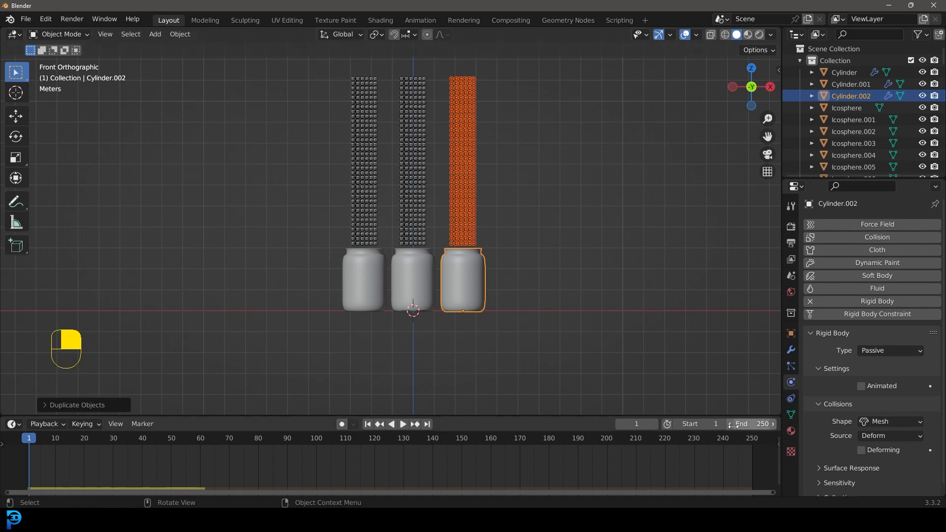
# - Set the scene's end frame to 100
pyautogui.click(750, 424)
pyautogui.write('100')
pyautogui.press('Return')
pyautogui.moveTo(315, 467); pyautogui.dragTo(418, 469, button='middle')
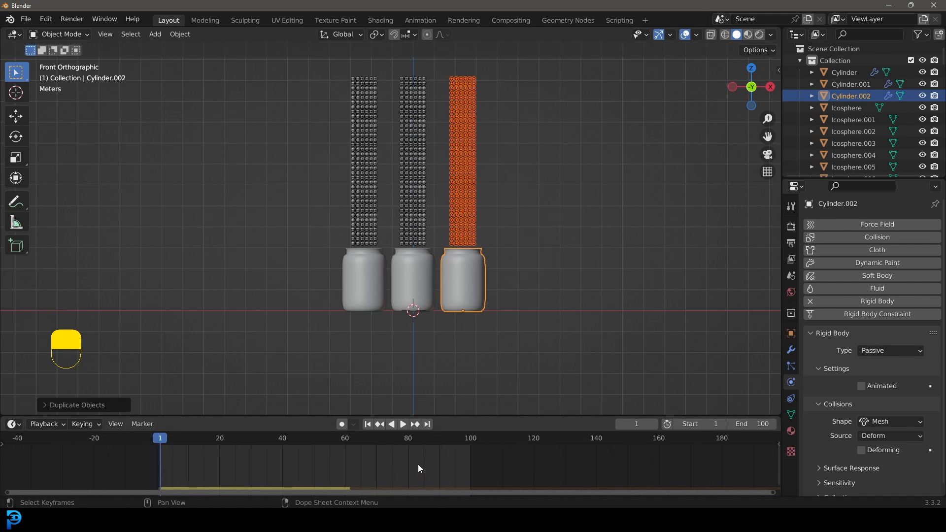
# - Set the simulation end of the scene's Rigid Body World cache to frame 100
pyautogui.click(791, 276)
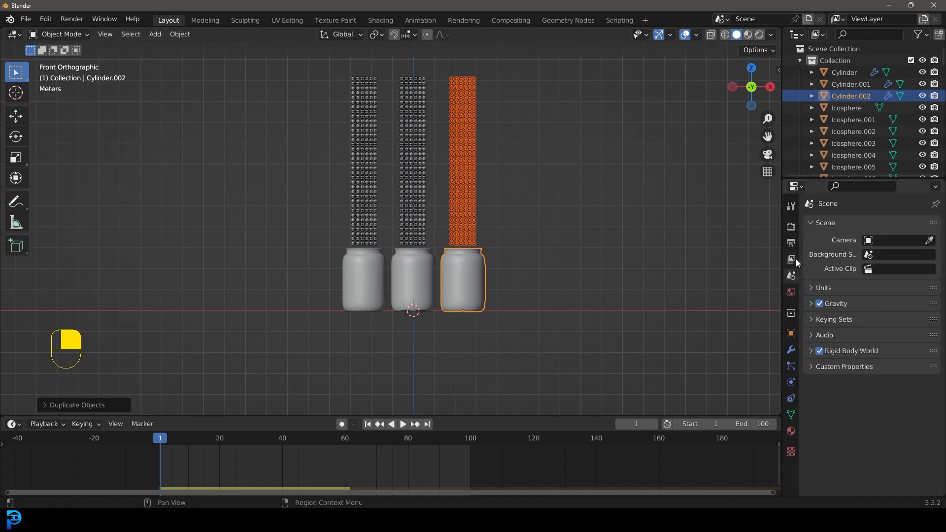
pyautogui.click(811, 350)
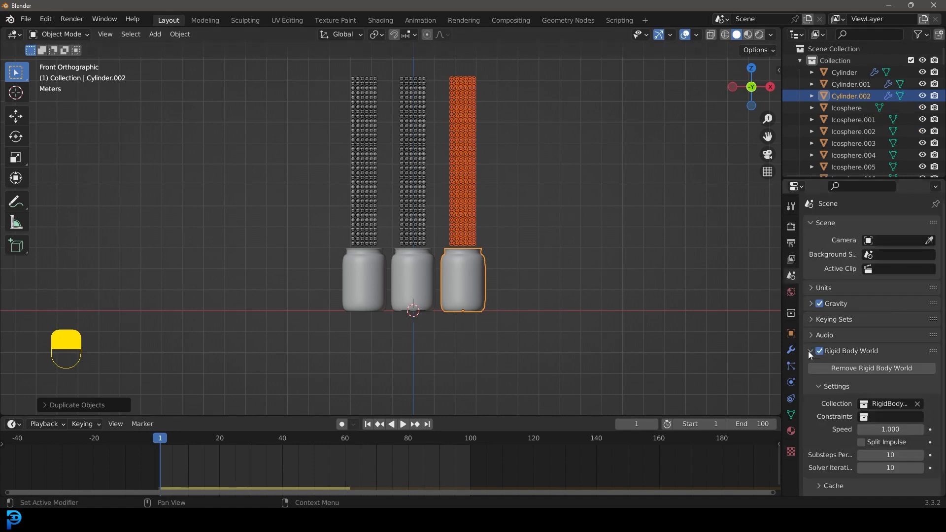
pyautogui.scroll(-2, 867, 394)
pyautogui.click(832, 457)
pyautogui.scroll(-3, 843, 429)
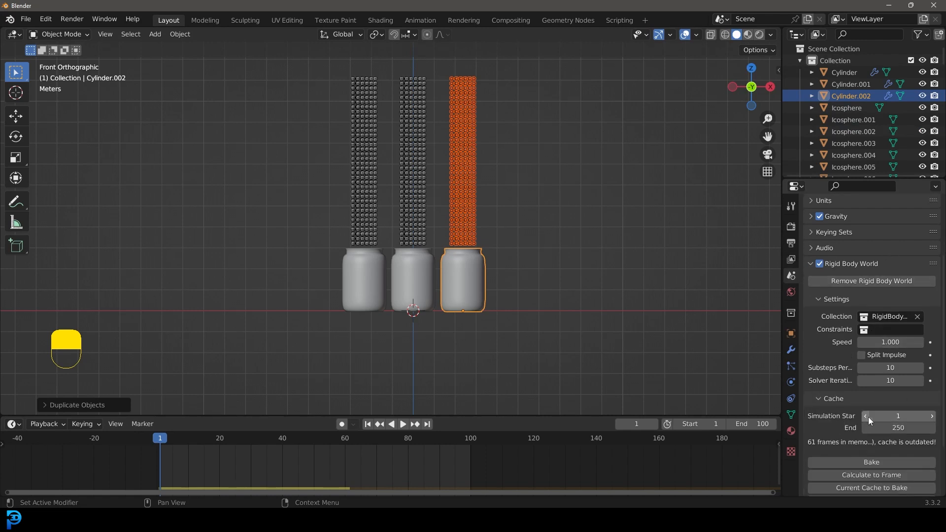
pyautogui.click(882, 427)
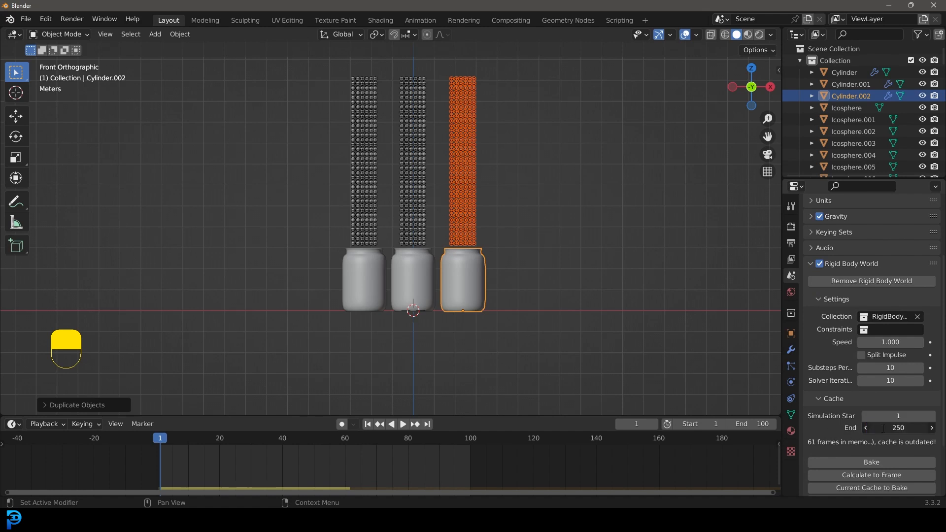
pyautogui.write('100')
pyautogui.press('Return')
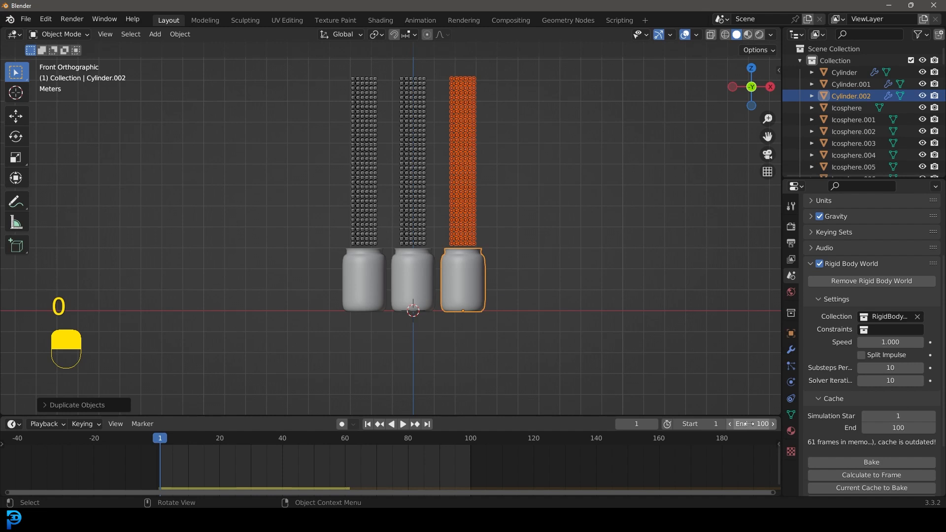
# - Play the simulation briefly and return to frame 1 to refresh the outdated rigid body cache
pyautogui.moveTo(142, 451); pyautogui.dragTo(152, 452, button='middle')
pyautogui.press('space')
pyautogui.moveTo(219, 441); pyautogui.dragTo(169, 476)
pyautogui.press('space')
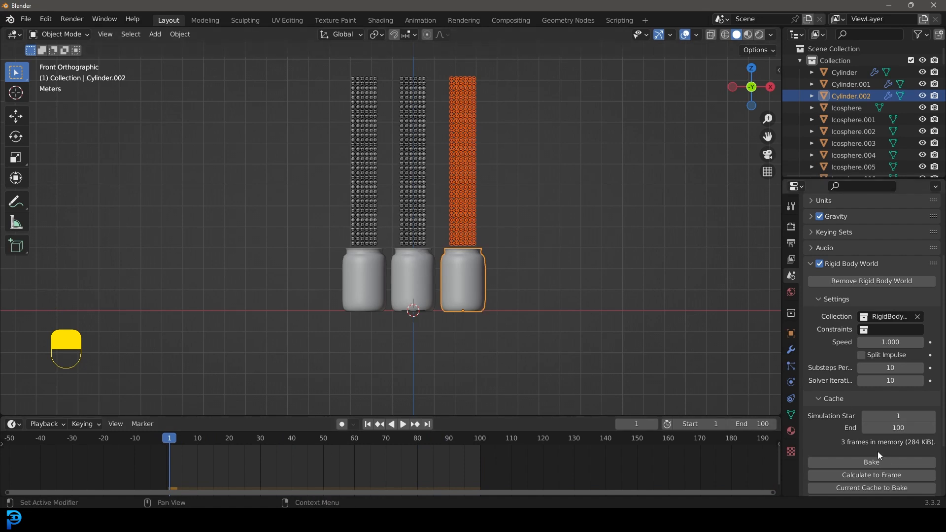
# - Bake the Rigid Body World cache and play back the baked simulation
pyautogui.scroll(-2, 877, 451)
pyautogui.click(868, 424)
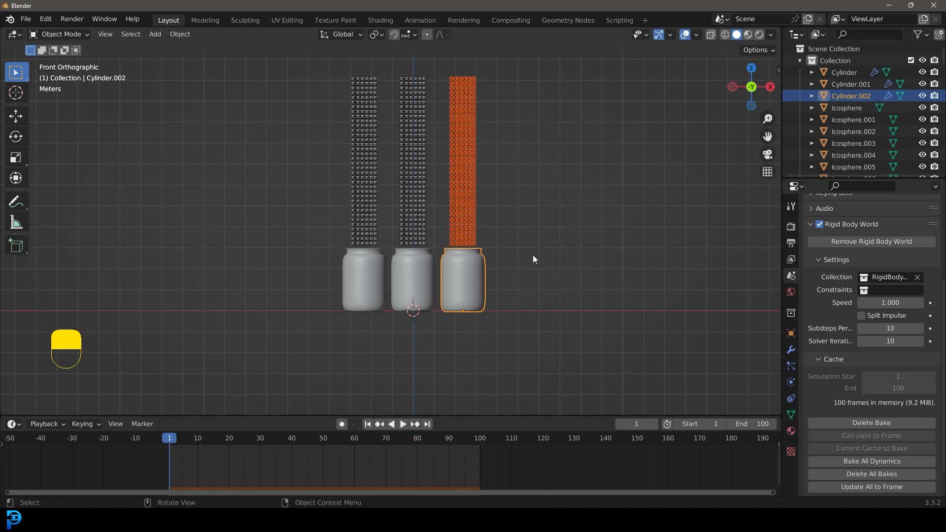
pyautogui.press('space')
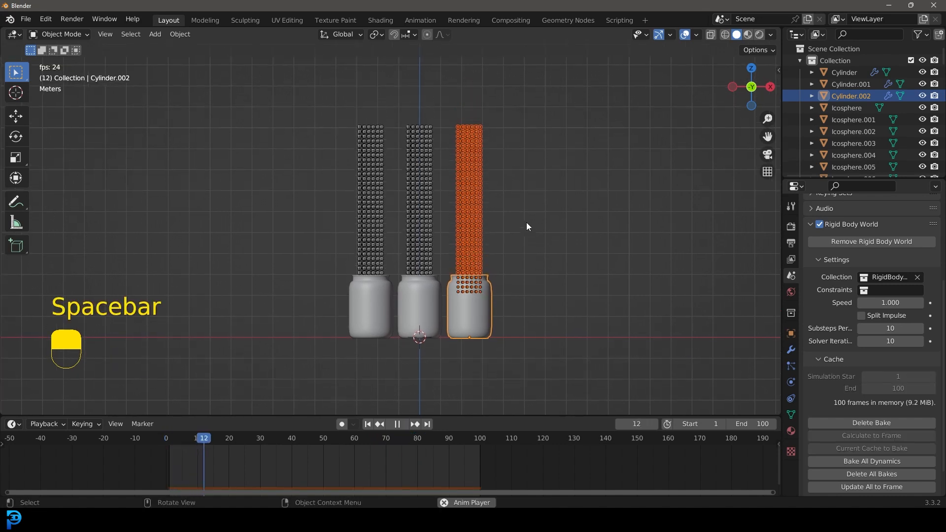
pyautogui.hotkey('alt', 'a')
pyautogui.moveTo(525, 221); pyautogui.dragTo(448, 258, button='middle')
pyautogui.press('space')
# - Move the three jars into a new collection named Jars
pyautogui.keyDown('shift'); pyautogui.moveTo(315, 360); pyautogui.dragTo(531, 299); pyautogui.keyUp('shift')
pyautogui.moveTo(502, 278); pyautogui.dragTo(508, 235, button='middle')
pyautogui.press('m')
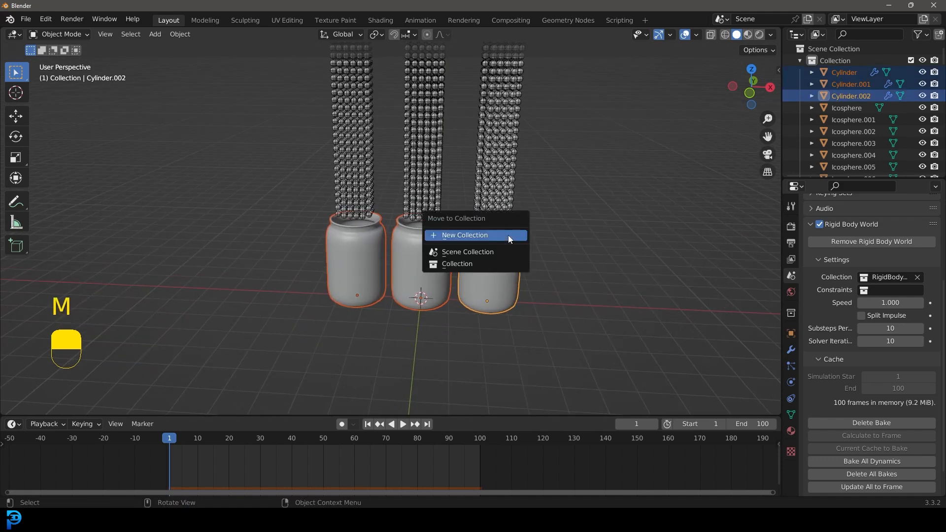
pyautogui.click(465, 236)
pyautogui.write('Jars')
pyautogui.click(475, 267)
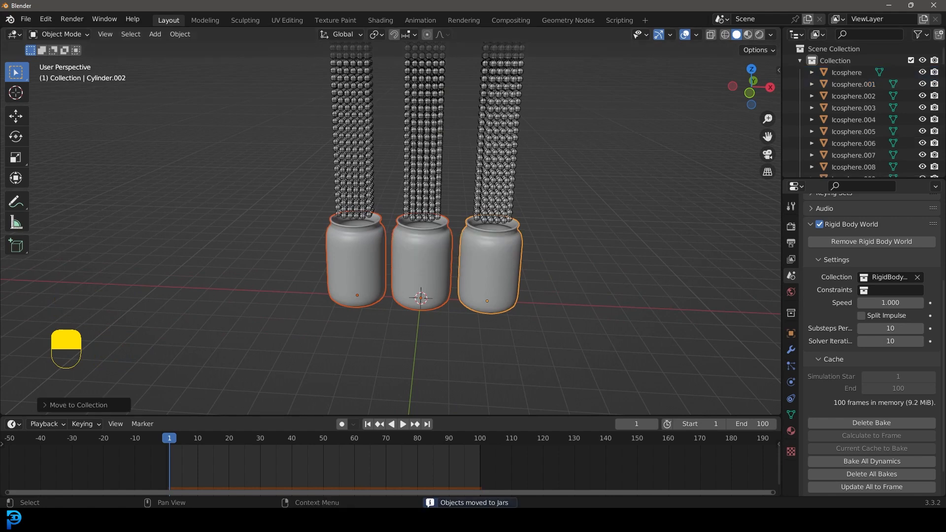
# - Collapse both collections in the outliner and hide the Jars collection in the viewport
pyautogui.click(799, 60)
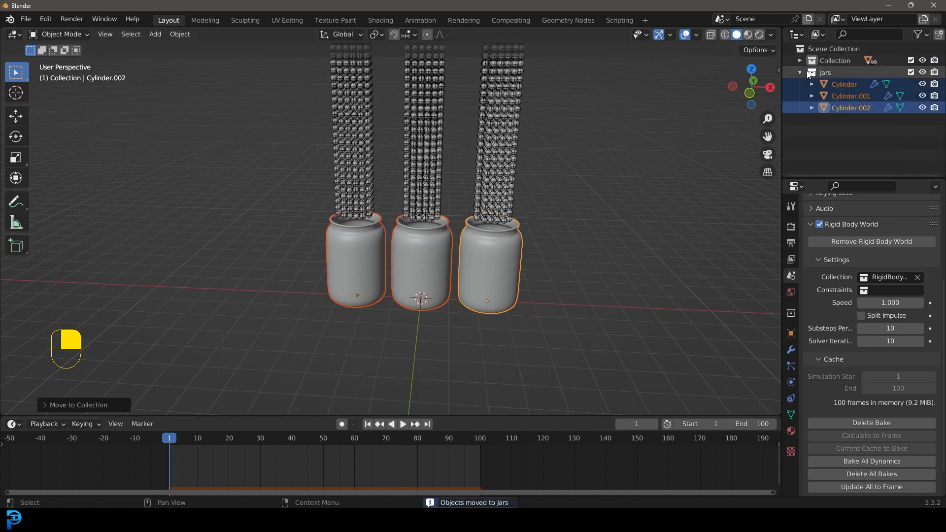
pyautogui.click(798, 73)
pyautogui.moveTo(339, 249); pyautogui.dragTo(356, 224, button='middle')
pyautogui.click(922, 73)
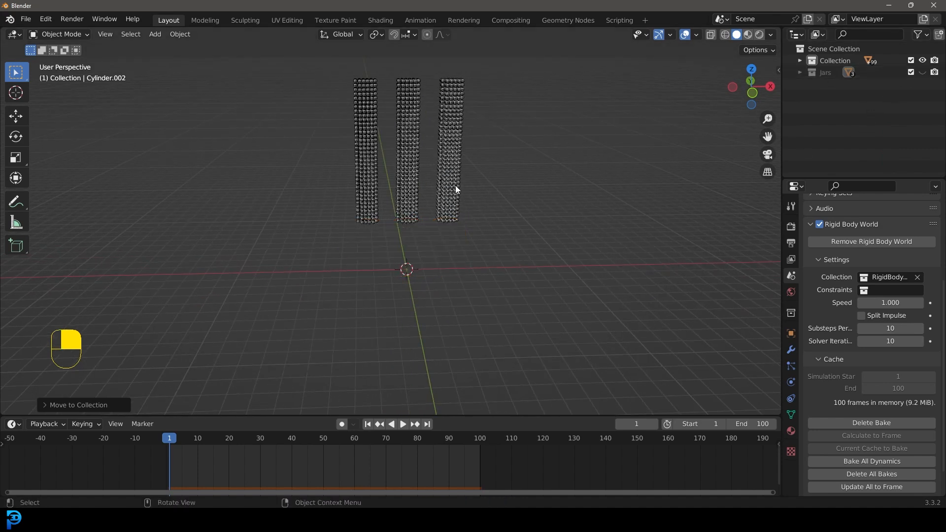
# - Switch to the front view and move the timeline to frame 67 to inspect the settled balls
pyautogui.press('KP_1')
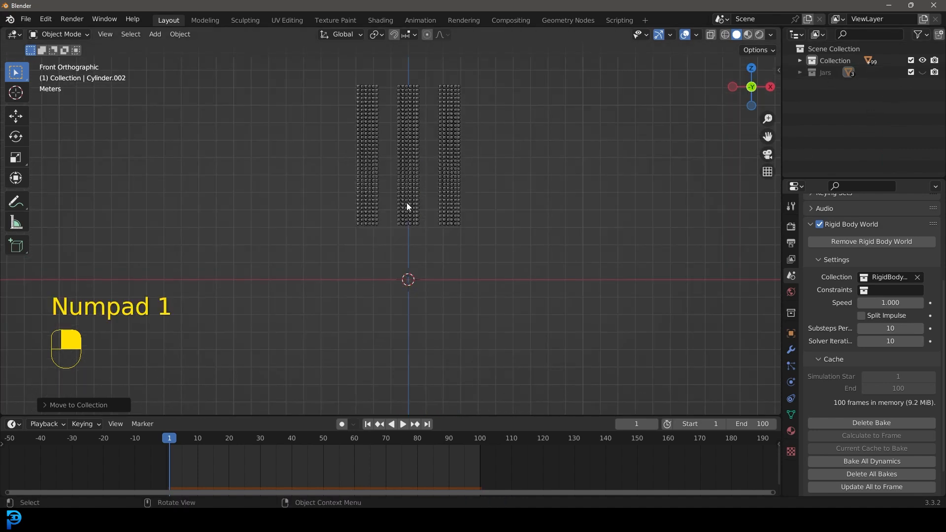
pyautogui.scroll(2, 407, 208)
pyautogui.keyDown('shift'); pyautogui.moveTo(407, 208); pyautogui.dragTo(430, 250, button='middle'); pyautogui.keyUp('shift')
pyautogui.moveTo(178, 438); pyautogui.dragTo(378, 445)
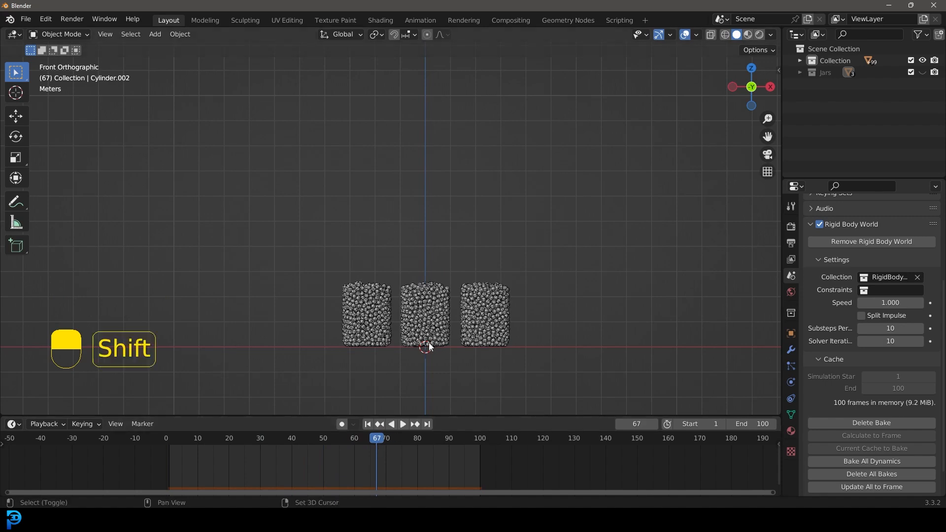
pyautogui.keyDown('shift'); pyautogui.moveTo(429, 345); pyautogui.dragTo(450, 290, button='middle'); pyautogui.keyUp('shift')
pyautogui.scroll(2, 449, 291)
pyautogui.moveTo(378, 439)
pyautogui.mouseDown()
pyautogui.moveTo(348, 439)
pyautogui.moveTo(377, 441)
pyautogui.mouseUp()
pyautogui.scroll(3, 409, 288)
pyautogui.keyDown('shift'); pyautogui.moveTo(390, 292); pyautogui.dragTo(356, 197, button='middle'); pyautogui.keyUp('shift')
pyautogui.scroll(3, 362, 219)
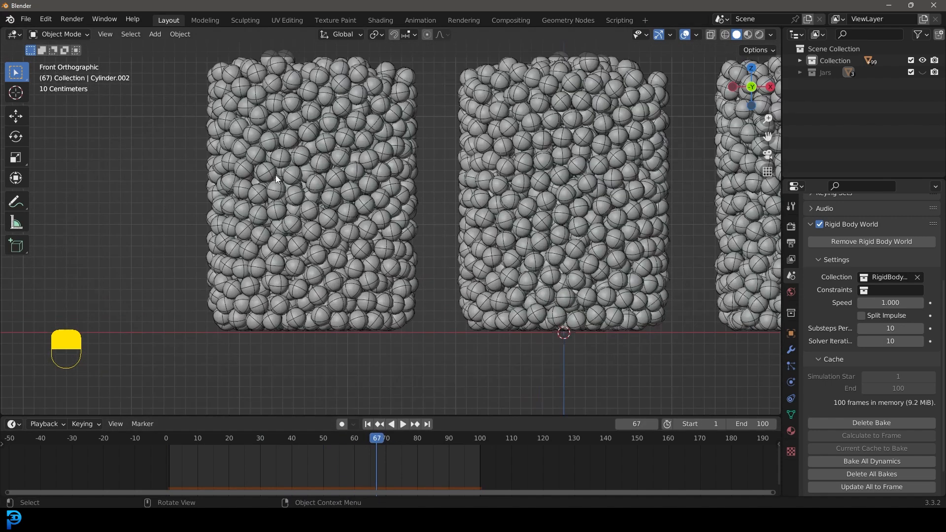
pyautogui.scroll(-3, 521, 196)
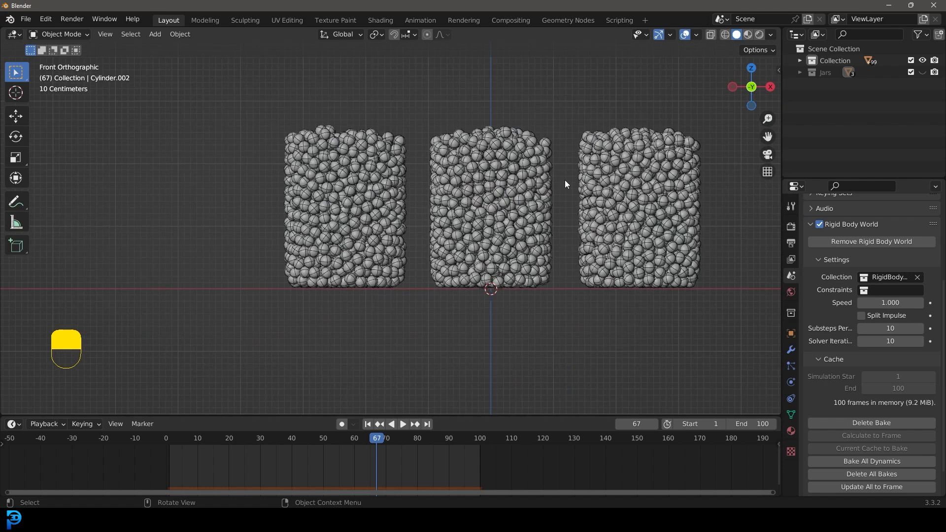
# - Select all the balls with one in the middle stack active, and add a new material to the active ball
pyautogui.press('a')
pyautogui.scroll(1, 496, 178)
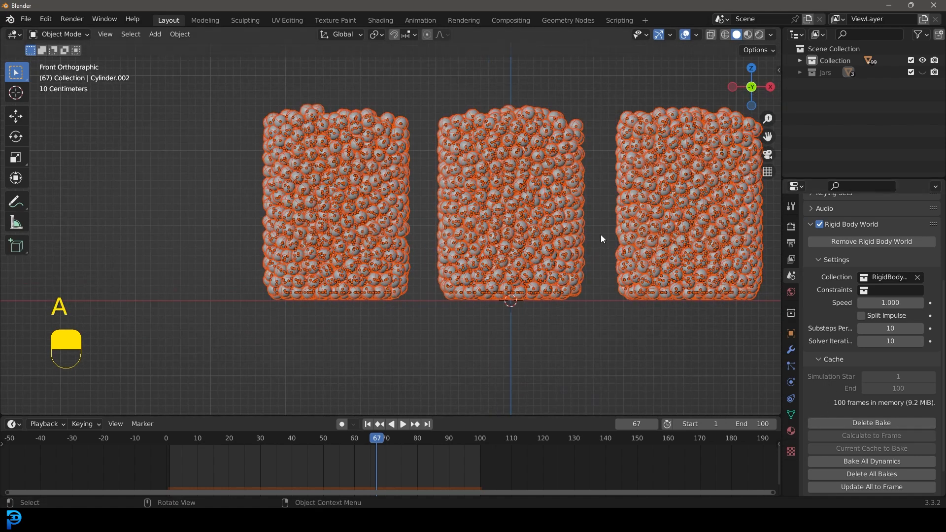
pyautogui.keyDown('shift'); pyautogui.click(518, 220); pyautogui.keyUp('shift')
pyautogui.rightClick(805, 386)
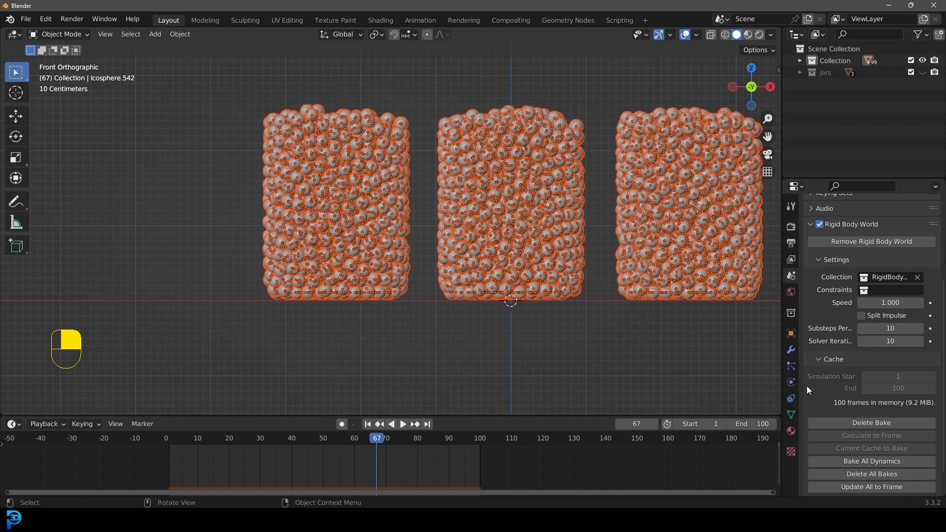
pyautogui.click(790, 431)
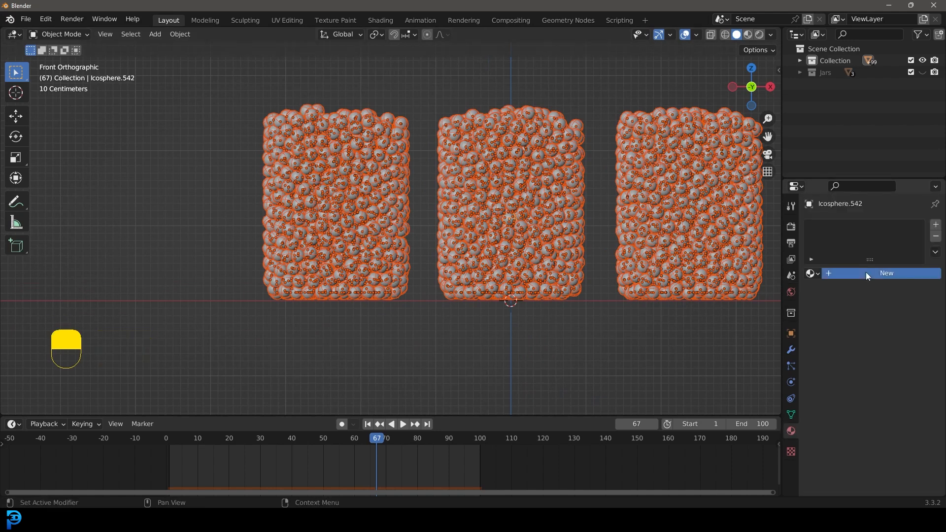
pyautogui.click(867, 273)
# - Set the new material's viewport display color to cyan
pyautogui.scroll(-12, 841, 331)
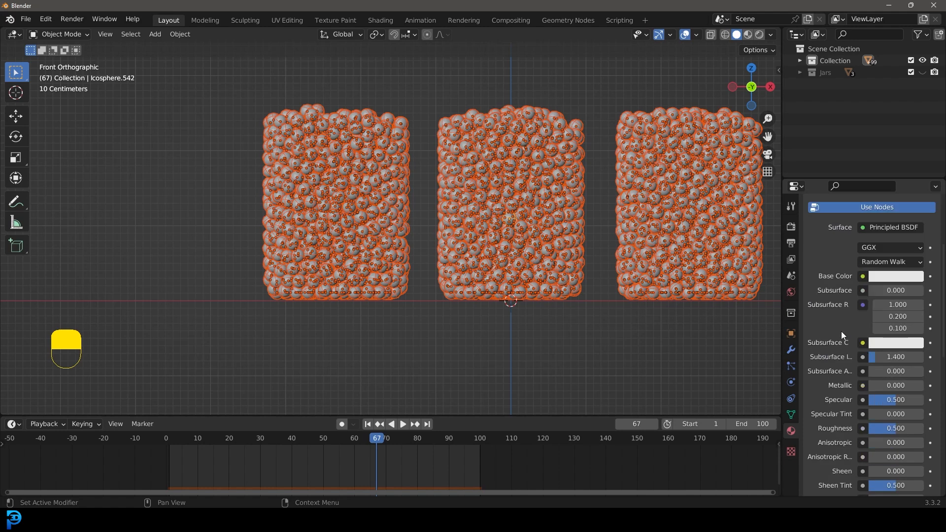
pyautogui.scroll(-10, 842, 374)
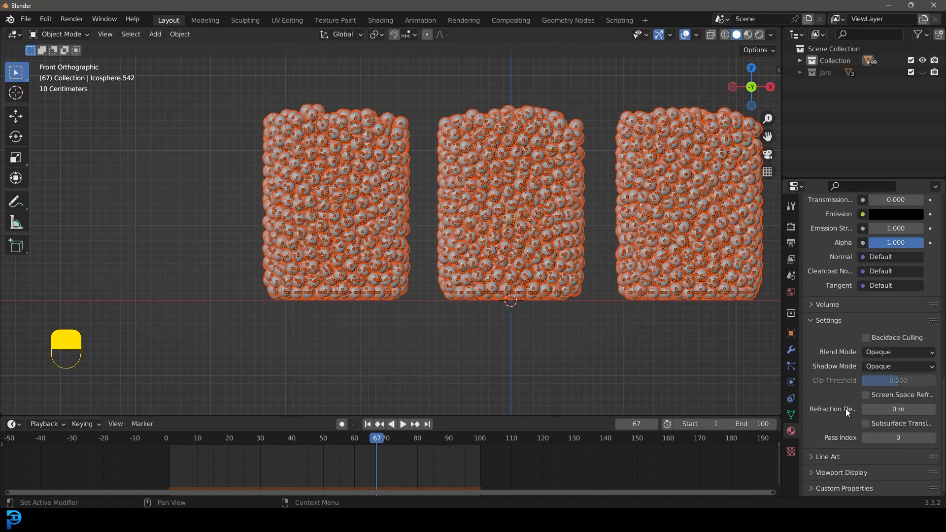
pyautogui.click(829, 471)
pyautogui.scroll(-2, 877, 450)
pyautogui.click(884, 448)
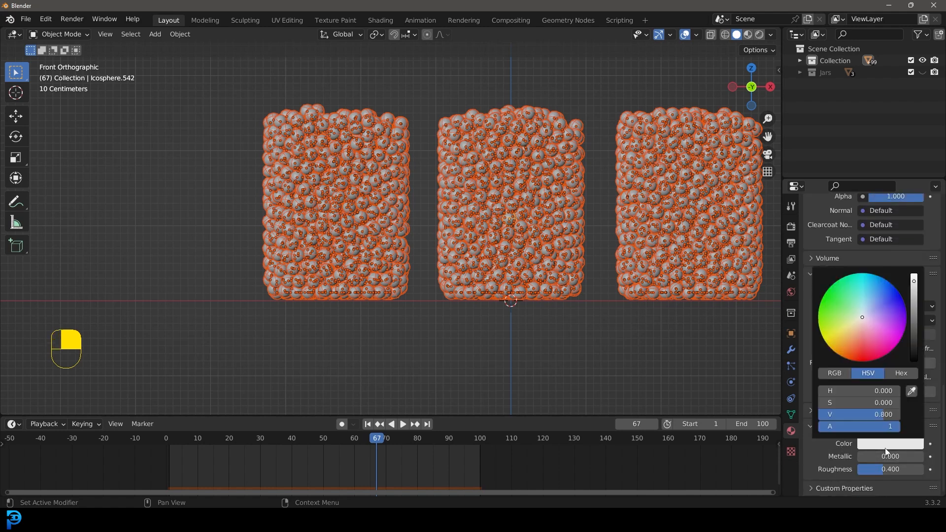
pyautogui.click(865, 283)
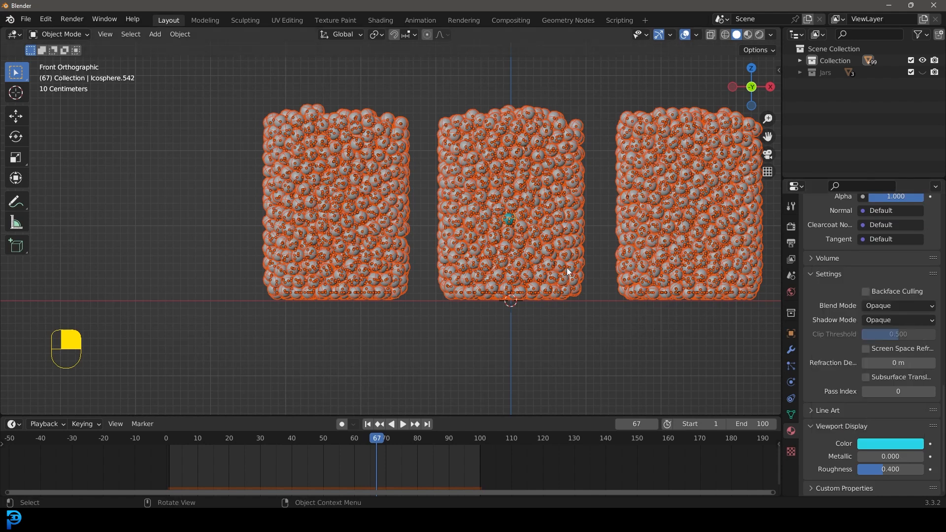
# - Link the active ball's material to all selected balls, and deselect everything
pyautogui.hotkey('ctrl', 'l')
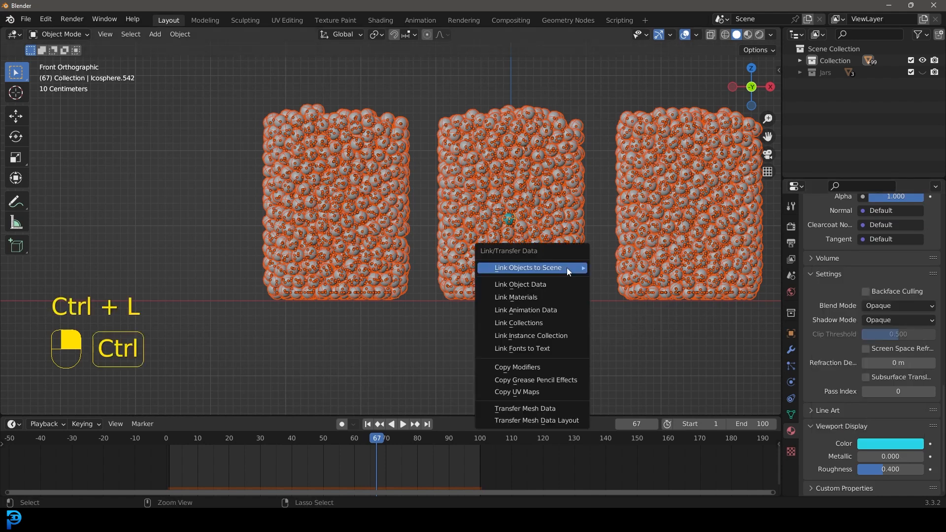
pyautogui.click(527, 297)
pyautogui.scroll(2, 509, 230)
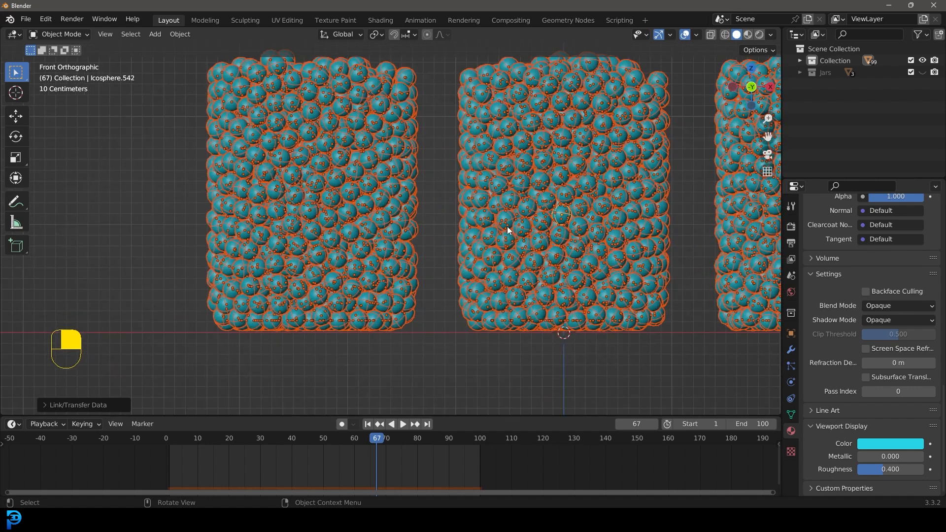
pyautogui.scroll(10, 881, 316)
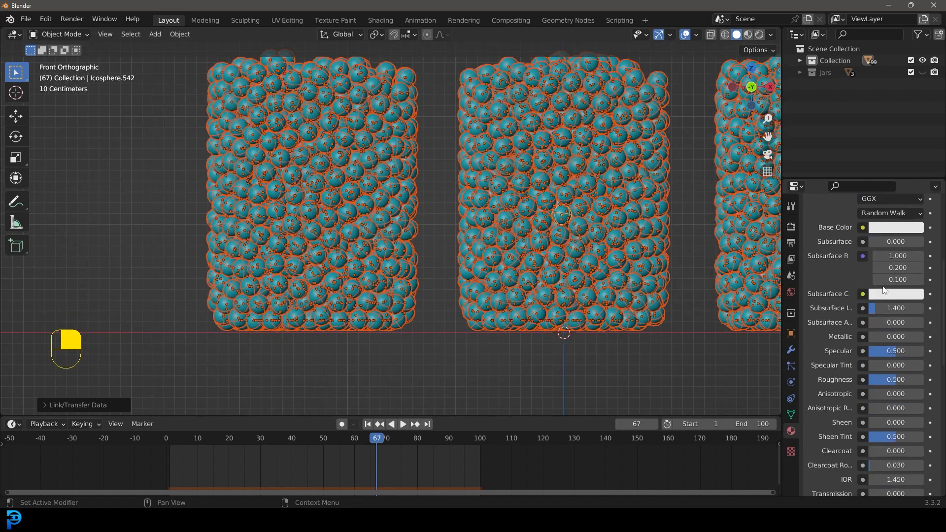
pyautogui.scroll(8, 884, 291)
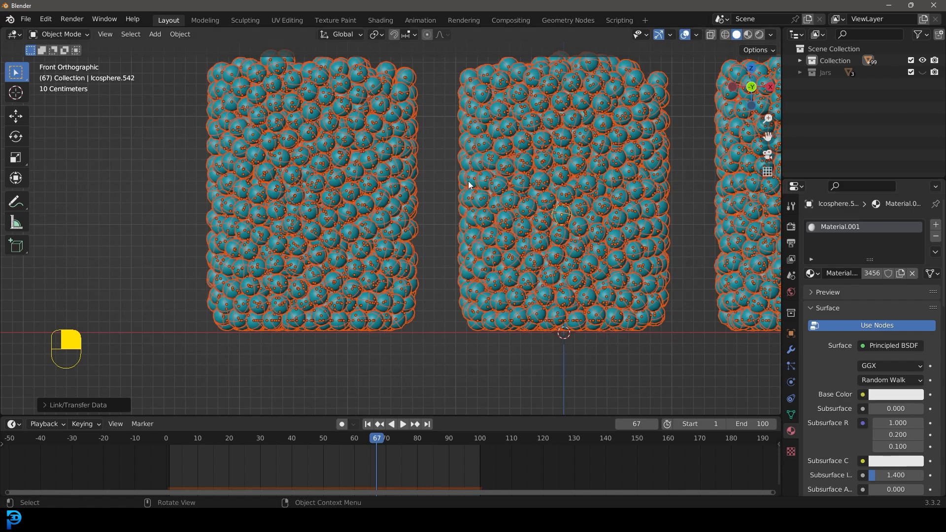
pyautogui.hotkey('alt', 'a')
pyautogui.scroll(-3, 481, 190)
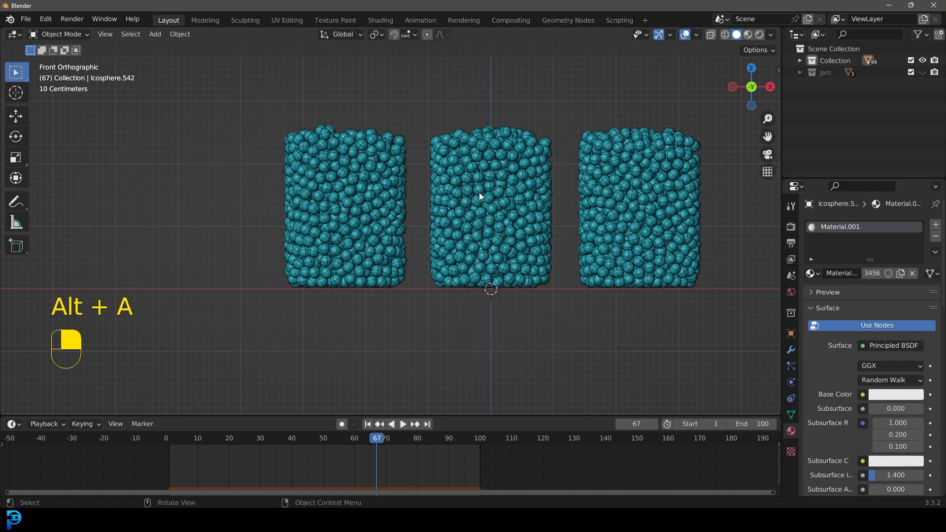
# - Select a vertical column of balls on the front of the left stack as the stem of a letter F
pyautogui.keyDown('shift'); pyautogui.moveTo(503, 206); pyautogui.dragTo(484, 215, button='middle'); pyautogui.keyUp('shift')
pyautogui.scroll(3, 365, 211)
pyautogui.keyDown('shift'); pyautogui.moveTo(235, 184); pyautogui.dragTo(312, 218, button='middle'); pyautogui.keyUp('shift')
pyautogui.scroll(3, 291, 182)
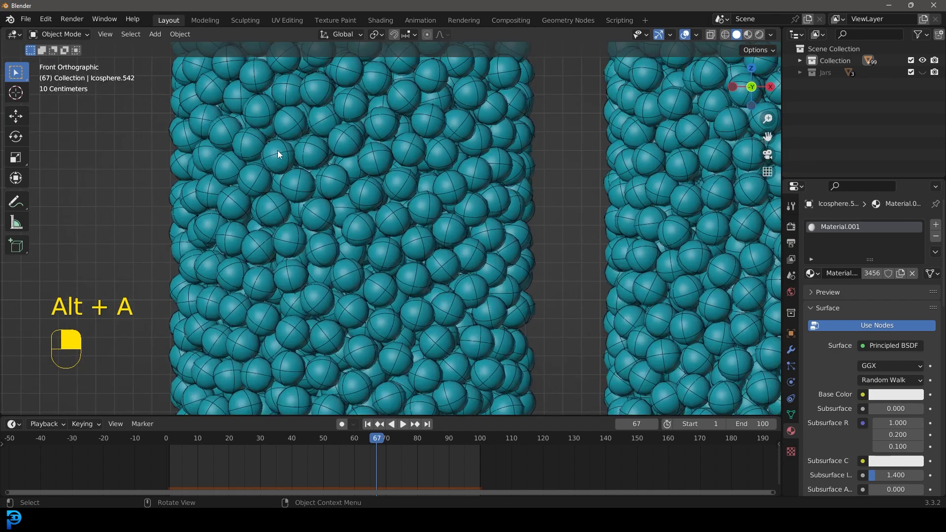
pyautogui.scroll(-3, 280, 145)
pyautogui.scroll(-3, 639, 216)
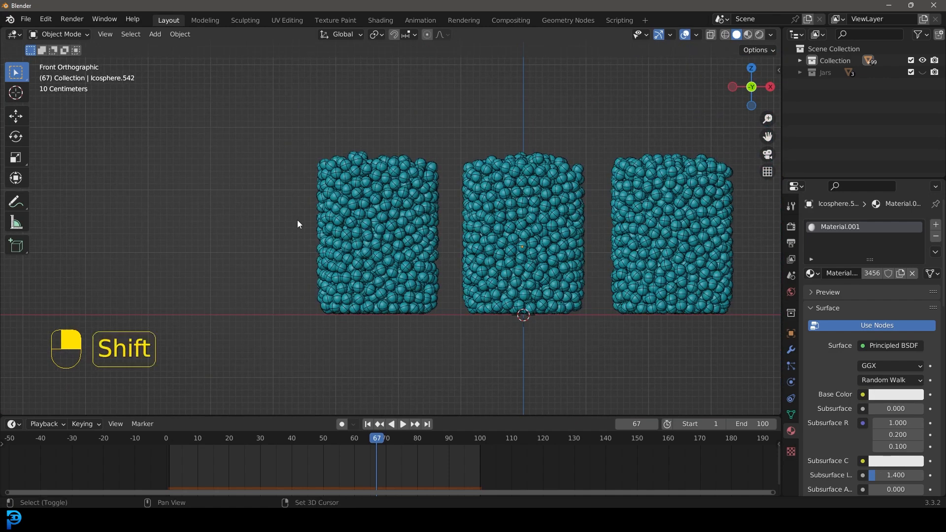
pyautogui.keyDown('shift'); pyautogui.moveTo(296, 219); pyautogui.dragTo(360, 224, button='middle'); pyautogui.keyUp('shift')
pyautogui.scroll(4, 419, 231)
pyautogui.scroll(1, 465, 194)
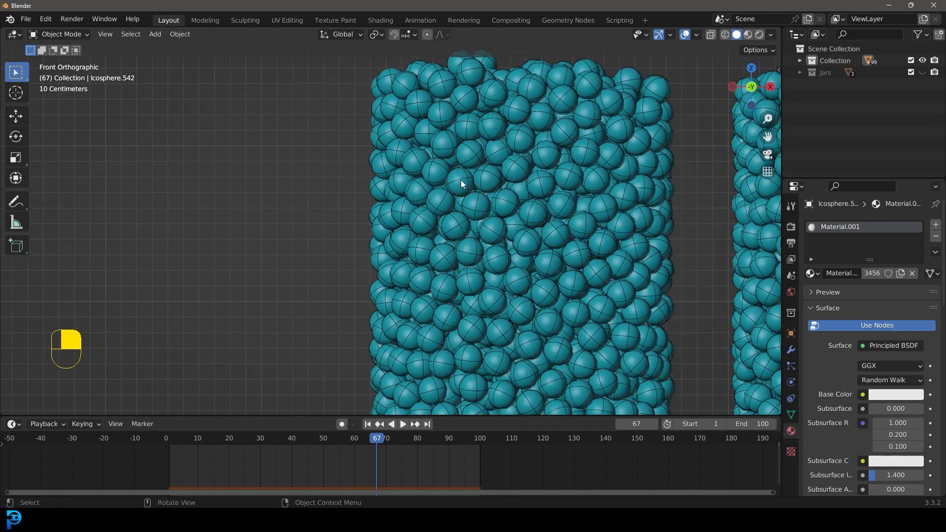
pyautogui.click(460, 179)
pyautogui.keyDown('shift'); pyautogui.click(457, 220); pyautogui.keyUp('shift')
pyautogui.keyDown('shift'); pyautogui.click(469, 251); pyautogui.keyUp('shift')
pyautogui.keyDown('shift'); pyautogui.click(470, 281); pyautogui.keyUp('shift')
pyautogui.keyDown('shift'); pyautogui.click(475, 305); pyautogui.keyUp('shift')
pyautogui.keyDown('shift'); pyautogui.click(471, 328); pyautogui.keyUp('shift')
pyautogui.keyDown('shift'); pyautogui.click(468, 359); pyautogui.keyUp('shift')
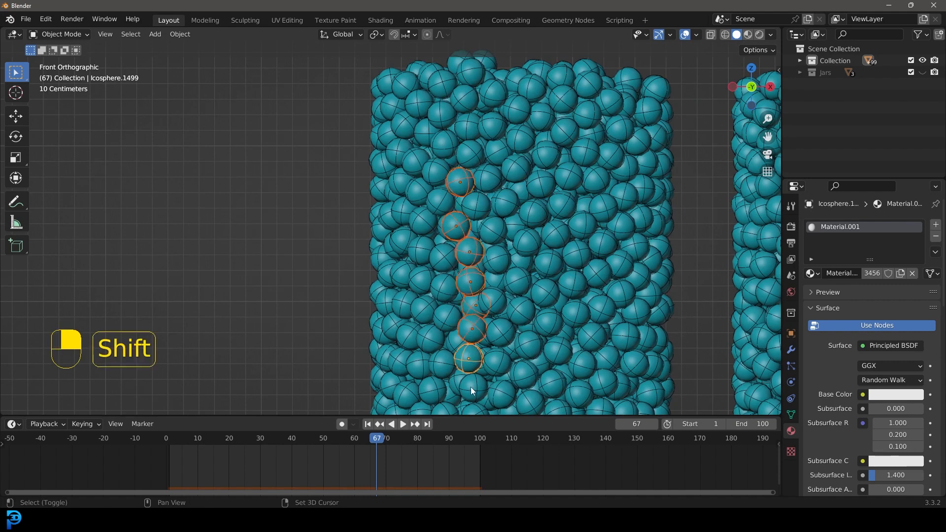
pyautogui.scroll(-2, 471, 387)
pyautogui.keyDown('shift'); pyautogui.click(454, 349); pyautogui.keyUp('shift')
pyautogui.keyDown('shift'); pyautogui.click(450, 213); pyautogui.keyUp('shift')
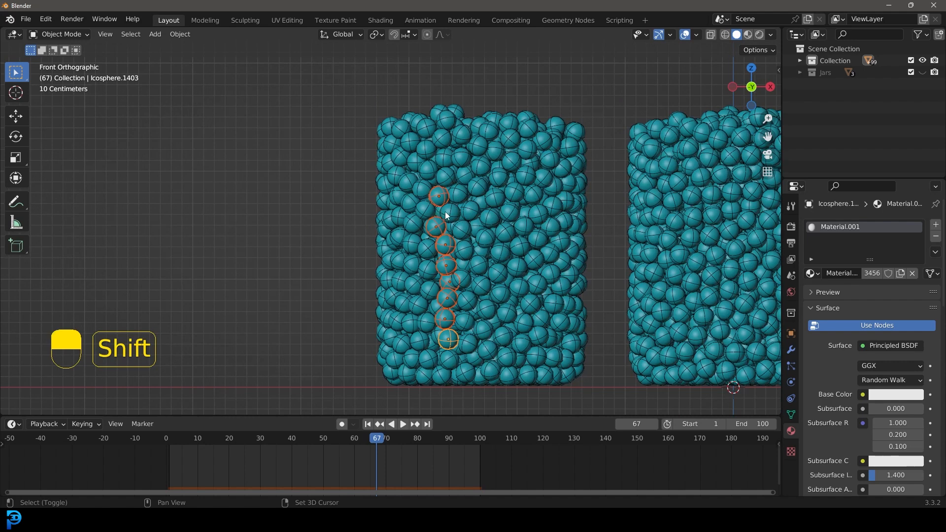
# - Add two horizontal rows of balls, at the stem's top and middle, to the selection to complete the letter F
pyautogui.keyDown('shift'); pyautogui.click(458, 195); pyautogui.keyUp('shift')
pyautogui.keyDown('shift'); pyautogui.click(477, 187); pyautogui.keyUp('shift')
pyautogui.keyDown('shift'); pyautogui.click(495, 197); pyautogui.keyUp('shift')
pyautogui.keyDown('shift'); pyautogui.click(513, 193); pyautogui.keyUp('shift')
pyautogui.keyDown('shift'); pyautogui.click(533, 195); pyautogui.keyUp('shift')
pyautogui.keyDown('shift'); pyautogui.click(464, 251); pyautogui.keyUp('shift')
pyautogui.keyDown('shift'); pyautogui.click(481, 252); pyautogui.keyUp('shift')
pyautogui.keyDown('shift'); pyautogui.click(500, 253); pyautogui.keyUp('shift')
pyautogui.keyDown('shift'); pyautogui.click(520, 247); pyautogui.keyUp('shift')
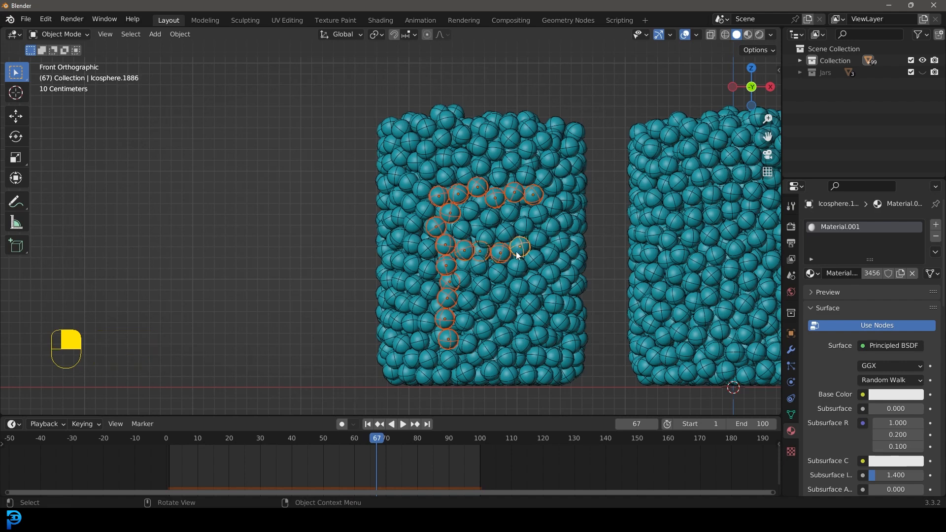
# - Add balls on the middle stack to the selection to form the left side and curved base of a letter U
pyautogui.keyDown('shift'); pyautogui.moveTo(494, 273); pyautogui.dragTo(488, 246, button='middle'); pyautogui.keyUp('shift')
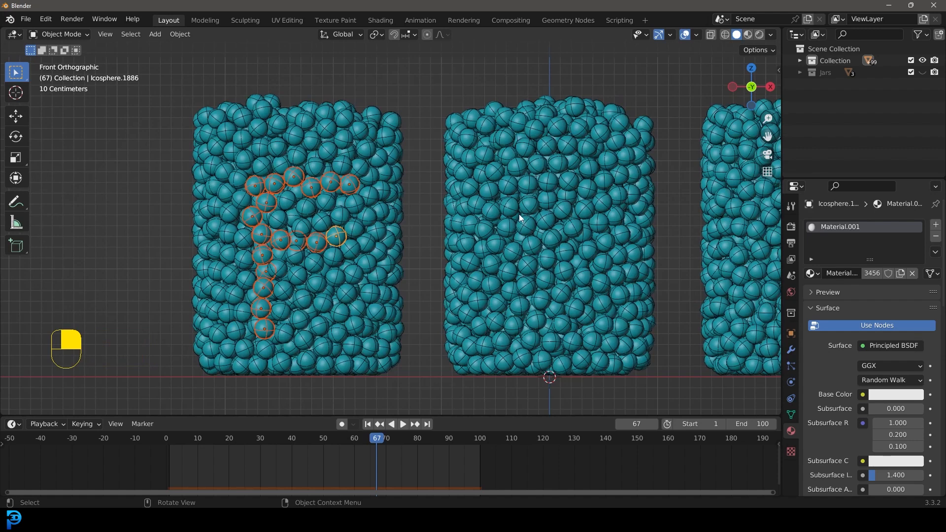
pyautogui.keyDown('shift'); pyautogui.click(507, 185); pyautogui.keyUp('shift')
pyautogui.keyDown('shift'); pyautogui.click(509, 206); pyautogui.keyUp('shift')
pyautogui.keyDown('shift'); pyautogui.click(506, 228); pyautogui.keyUp('shift')
pyautogui.keyDown('shift'); pyautogui.click(512, 251); pyautogui.keyUp('shift')
pyautogui.keyDown('shift'); pyautogui.click(507, 271); pyautogui.keyUp('shift')
pyautogui.keyDown('shift'); pyautogui.click(511, 291); pyautogui.keyUp('shift')
pyautogui.keyDown('shift'); pyautogui.click(519, 306); pyautogui.keyUp('shift')
pyautogui.keyDown('shift'); pyautogui.click(536, 320); pyautogui.keyUp('shift')
pyautogui.keyDown('shift'); pyautogui.click(562, 323); pyautogui.keyUp('shift')
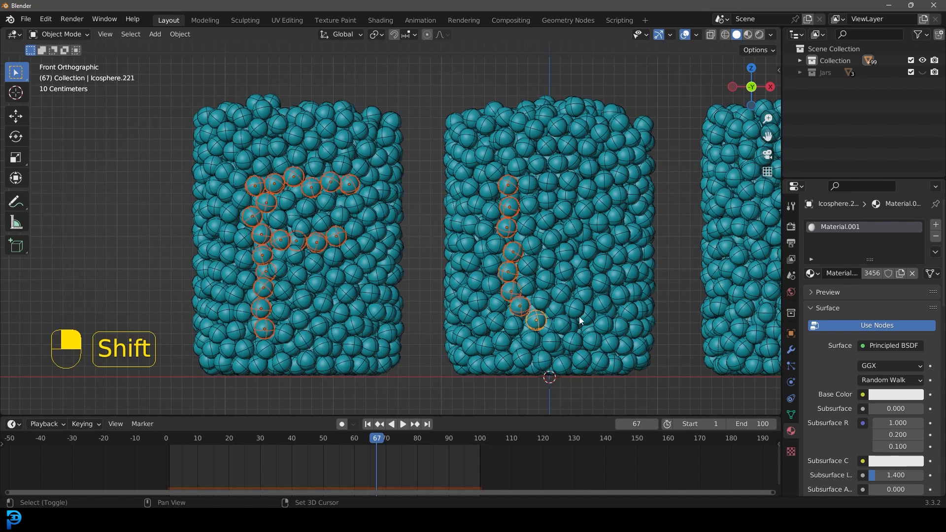
pyautogui.keyDown('shift'); pyautogui.click(575, 309); pyautogui.keyUp('shift')
pyautogui.keyDown('shift'); pyautogui.click(602, 304); pyautogui.keyUp('shift')
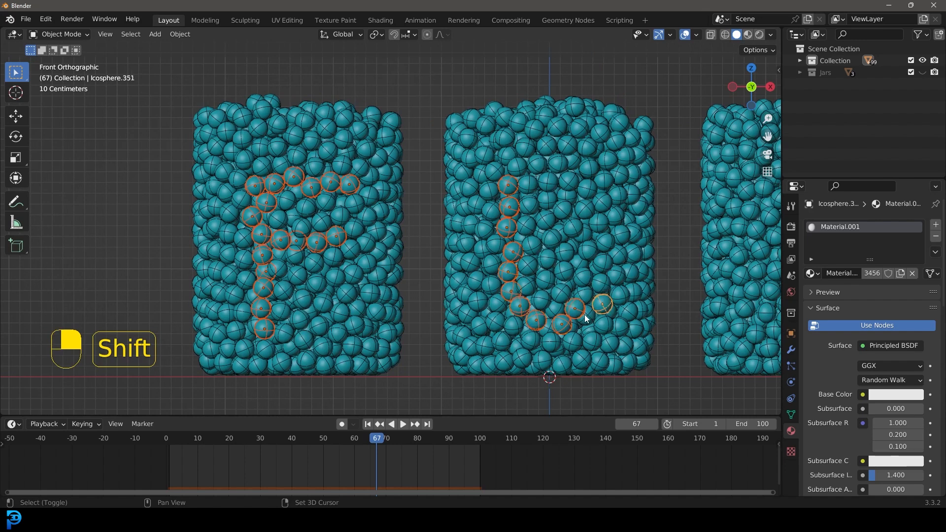
# - Extend the selection up the right side of the U and fill the gap in its base
pyautogui.keyDown('shift'); pyautogui.click(600, 283); pyautogui.keyUp('shift')
pyautogui.keyDown('shift'); pyautogui.click(601, 262); pyautogui.keyUp('shift')
pyautogui.keyDown('shift'); pyautogui.click(604, 242); pyautogui.keyUp('shift')
pyautogui.keyDown('shift'); pyautogui.click(599, 223); pyautogui.keyUp('shift')
pyautogui.keyDown('shift'); pyautogui.click(602, 202); pyautogui.keyUp('shift')
pyautogui.keyDown('shift'); pyautogui.click(605, 181); pyautogui.keyUp('shift')
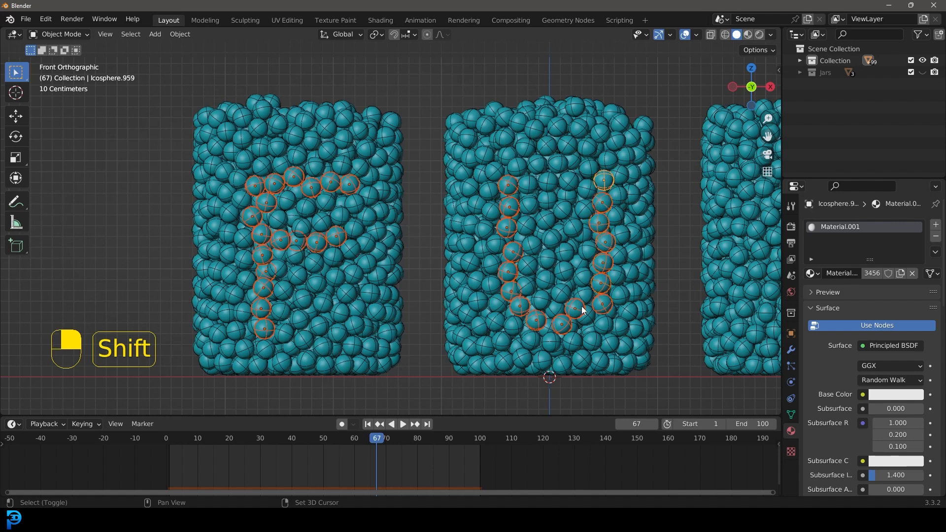
pyautogui.keyDown('shift'); pyautogui.click(583, 311); pyautogui.keyUp('shift')
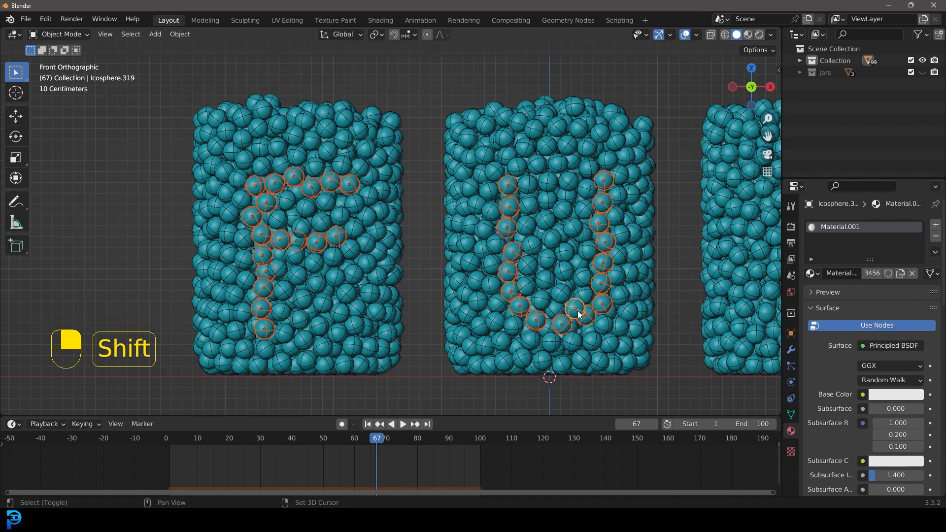
pyautogui.keyDown('shift'); pyautogui.click(576, 306); pyautogui.keyUp('shift')
# - Add a vertical column of balls on the right-hand stack to the selection as the left stem of a letter N
pyautogui.scroll(-2, 603, 306)
pyautogui.keyDown('shift'); pyautogui.moveTo(596, 284); pyautogui.dragTo(522, 282, button='middle'); pyautogui.keyUp('shift')
pyautogui.keyDown('shift'); pyautogui.moveTo(563, 258); pyautogui.dragTo(498, 267, button='middle'); pyautogui.keyUp('shift')
pyautogui.scroll(1, 517, 212)
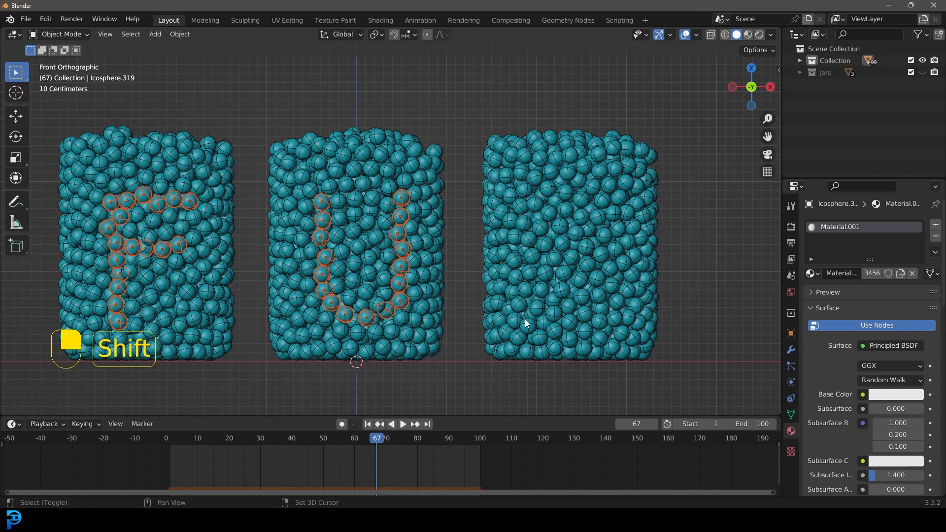
pyautogui.keyDown('shift'); pyautogui.click(527, 320); pyautogui.keyUp('shift')
pyautogui.keyDown('shift'); pyautogui.click(520, 305); pyautogui.keyUp('shift')
pyautogui.keyDown('shift'); pyautogui.click(524, 289); pyautogui.keyUp('shift')
pyautogui.keyDown('shift'); pyautogui.click(529, 273); pyautogui.keyUp('shift')
pyautogui.keyDown('shift'); pyautogui.click(531, 255); pyautogui.keyUp('shift')
pyautogui.keyDown('shift'); pyautogui.click(528, 239); pyautogui.keyUp('shift')
pyautogui.keyDown('shift'); pyautogui.click(525, 222); pyautogui.keyUp('shift')
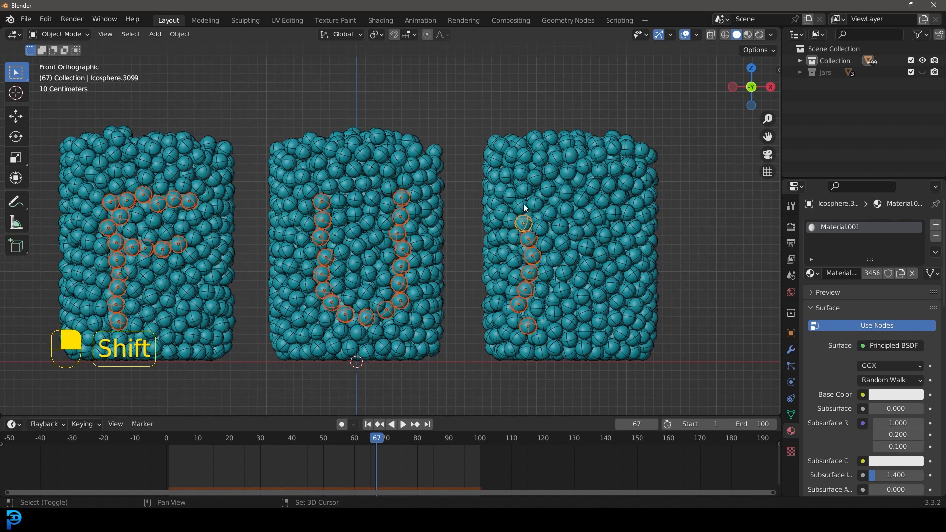
# - Add balls running diagonally down from the left stem's top to the selection to form the N's diagonal
pyautogui.keyDown('shift'); pyautogui.click(541, 228); pyautogui.keyUp('shift')
pyautogui.keyDown('shift'); pyautogui.click(561, 243); pyautogui.keyUp('shift')
pyautogui.keyDown('shift'); pyautogui.click(571, 257); pyautogui.keyUp('shift')
pyautogui.keyDown('shift'); pyautogui.click(580, 279); pyautogui.keyUp('shift')
pyautogui.keyDown('shift'); pyautogui.click(599, 294); pyautogui.keyUp('shift')
pyautogui.keyDown('shift'); pyautogui.click(599, 321); pyautogui.keyUp('shift')
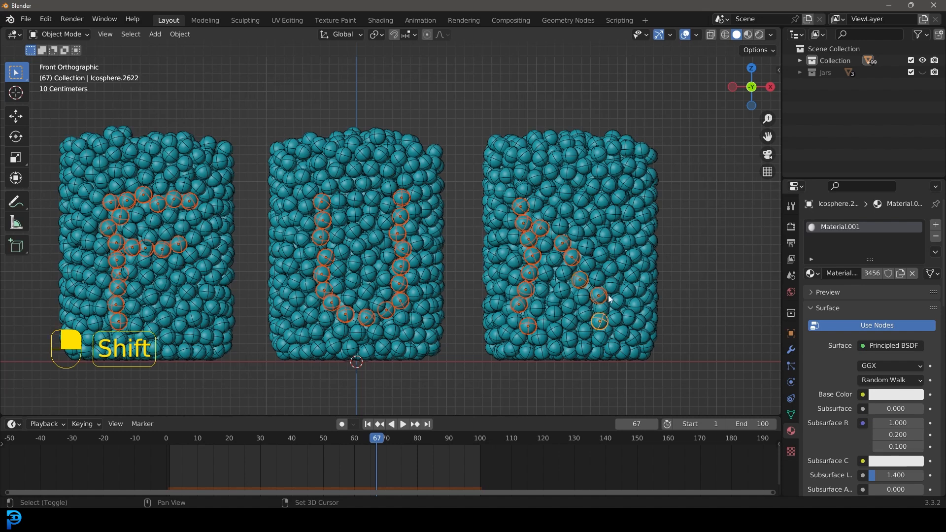
pyautogui.keyDown('shift'); pyautogui.click(602, 308); pyautogui.keyUp('shift')
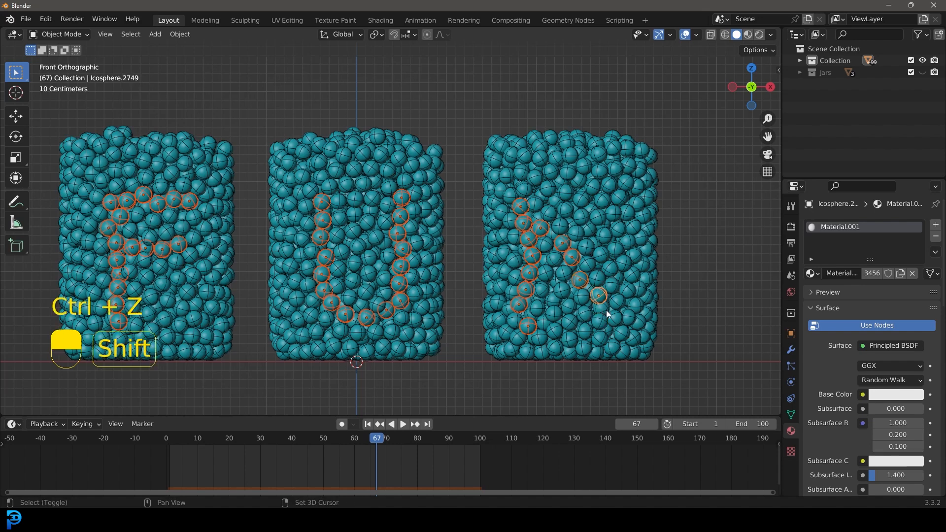
# - Extend the selection up a vertical column of balls from the diagonal's lower end as the N's right stem
pyautogui.keyDown('shift'); pyautogui.click(615, 318); pyautogui.keyUp('shift')
pyautogui.keyDown('shift'); pyautogui.click(617, 301); pyautogui.keyUp('shift')
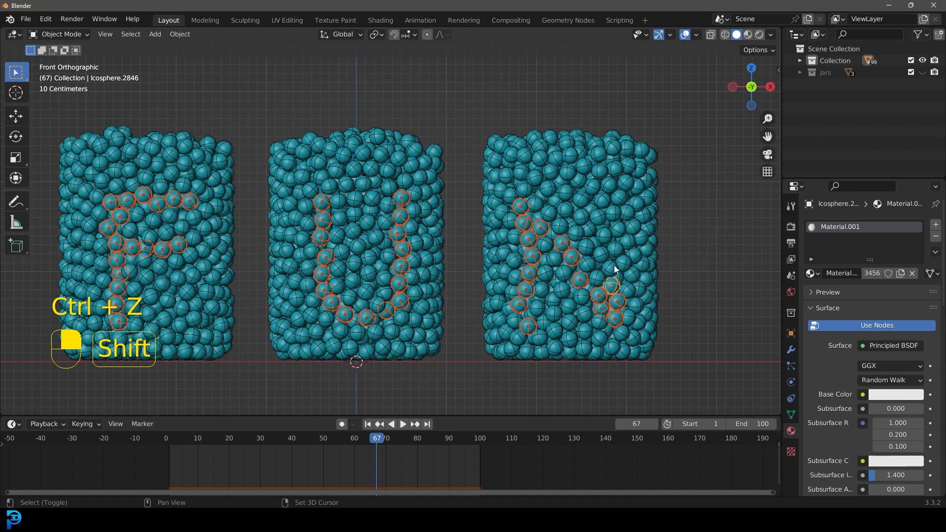
pyautogui.keyDown('shift'); pyautogui.click(611, 285); pyautogui.keyUp('shift')
pyautogui.keyDown('shift'); pyautogui.click(611, 269); pyautogui.keyUp('shift')
pyautogui.keyDown('shift'); pyautogui.click(615, 249); pyautogui.keyUp('shift')
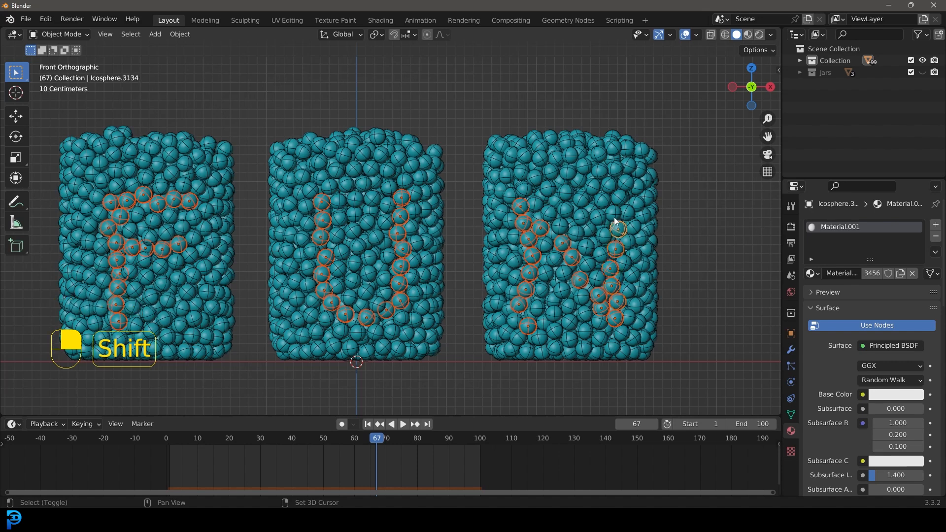
pyautogui.keyDown('shift'); pyautogui.click(616, 199); pyautogui.keyUp('shift')
pyautogui.keyDown('shift'); pyautogui.click(616, 199); pyautogui.keyUp('shift')
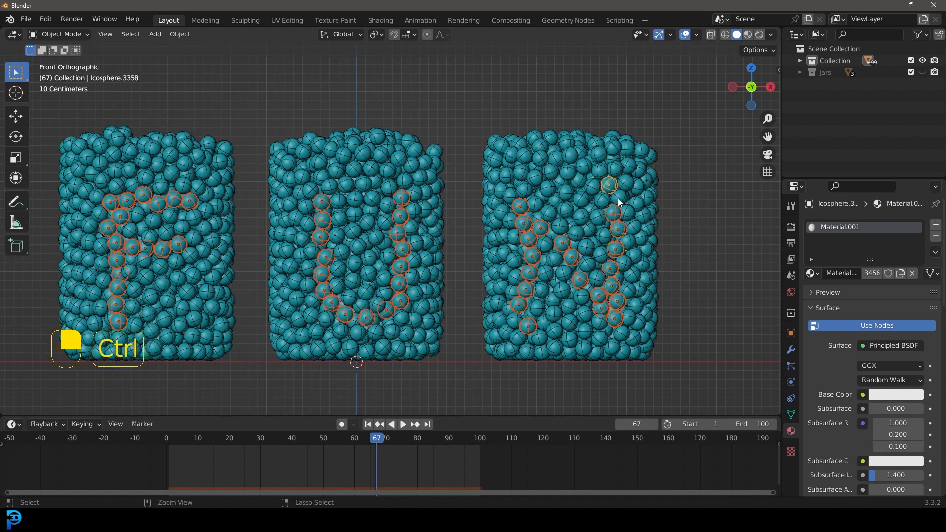
pyautogui.hotkey('ctrl', 'z')
pyautogui.keyDown('shift'); pyautogui.click(619, 199); pyautogui.keyUp('shift')
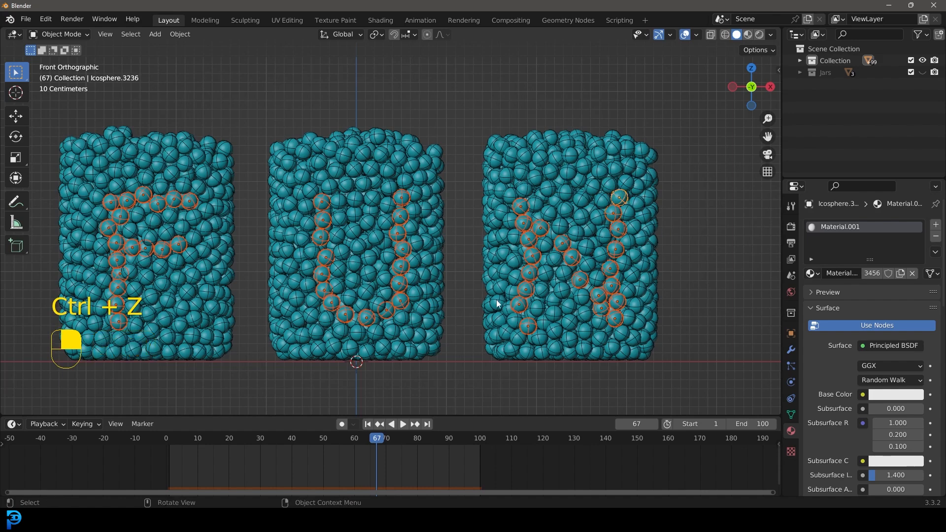
# - Deselect the lowest ball of the N's left stem and make the stem's top ball the active object
pyautogui.keyDown('shift'); pyautogui.click(529, 326); pyautogui.keyUp('shift')
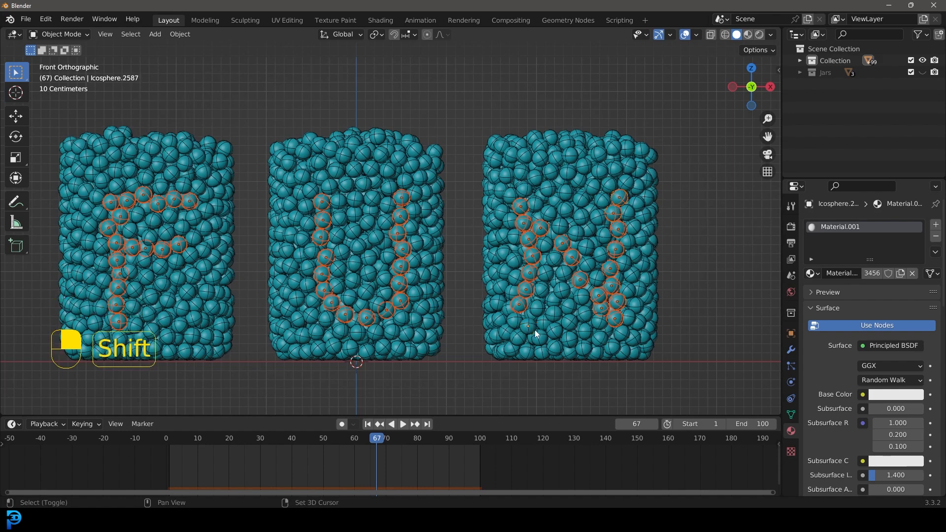
pyautogui.scroll(-2, 535, 328)
pyautogui.scroll(3, 542, 202)
pyautogui.scroll(-2, 423, 269)
pyautogui.scroll(2, 532, 232)
pyautogui.keyDown('shift'); pyautogui.click(548, 203); pyautogui.keyUp('shift')
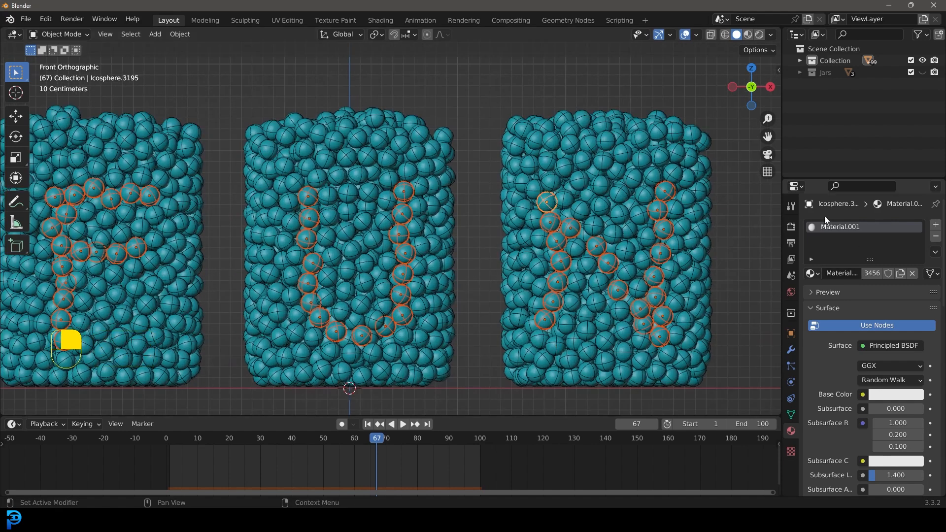
# - Replace the active ball's material with a new one and set its viewport display color to red
pyautogui.click(936, 236)
pyautogui.click(937, 226)
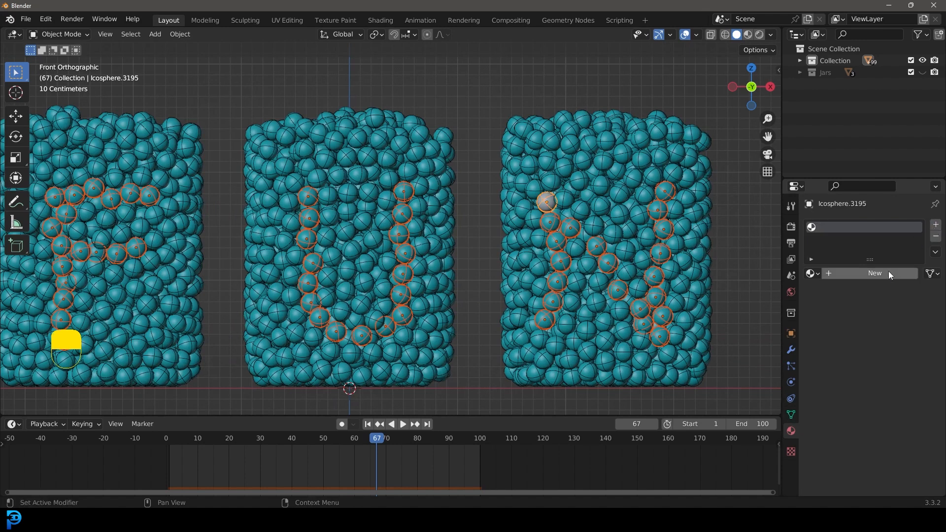
pyautogui.click(878, 271)
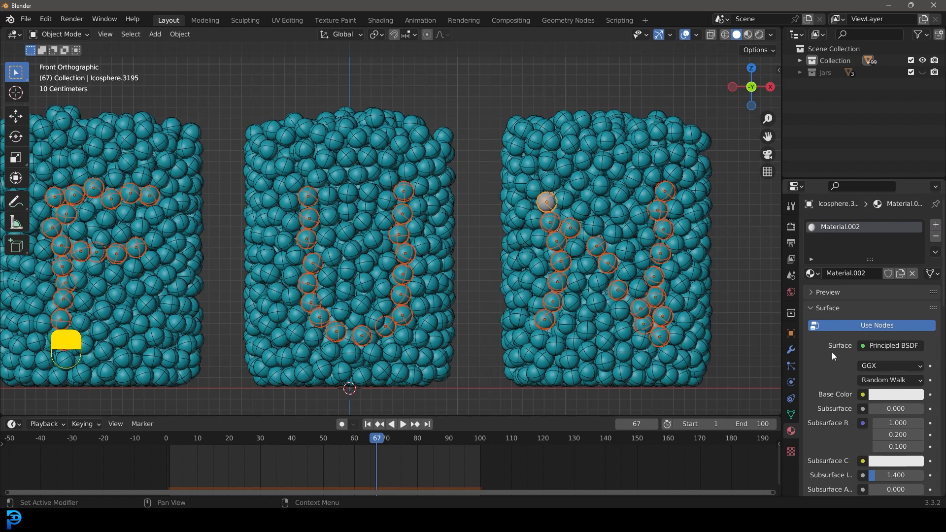
pyautogui.scroll(-15, 831, 352)
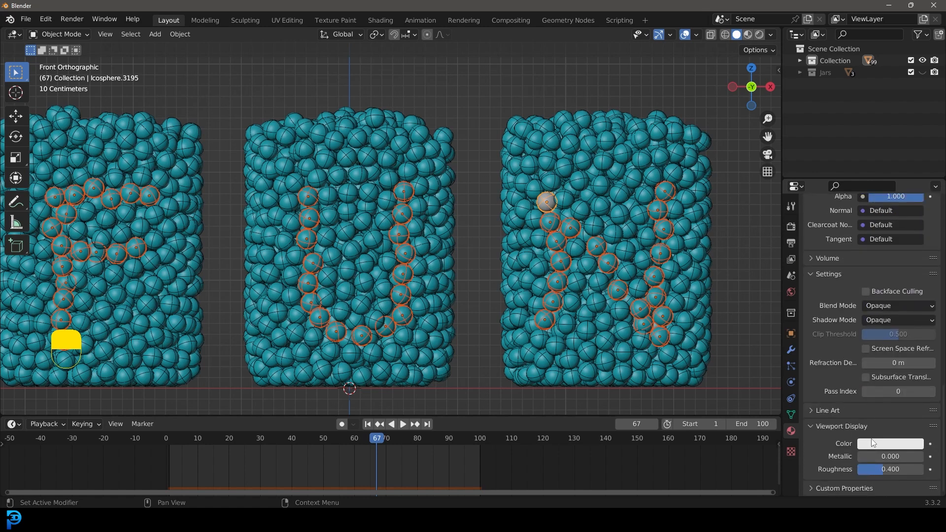
pyautogui.click(873, 443)
pyautogui.click(861, 356)
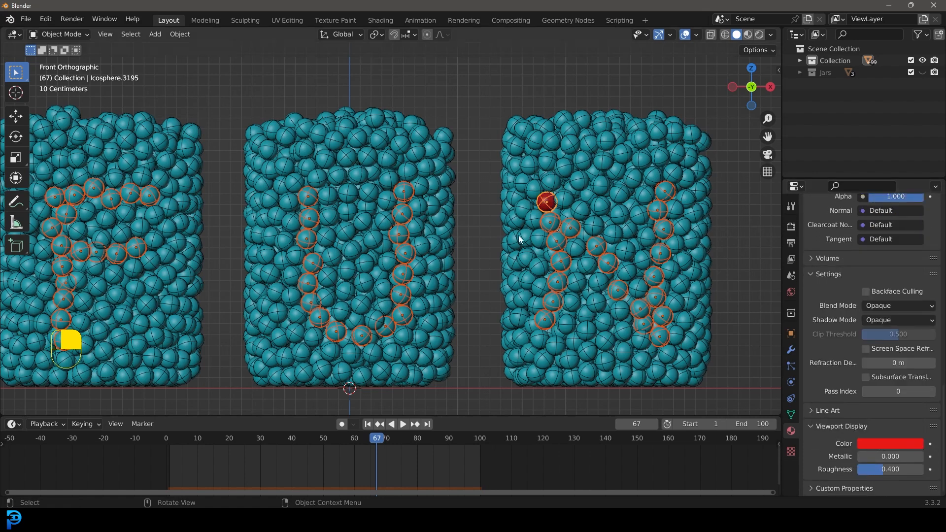
# - Link the active ball's red material to all selected letter balls and clear the selection
pyautogui.hotkey('ctrl', 'l')
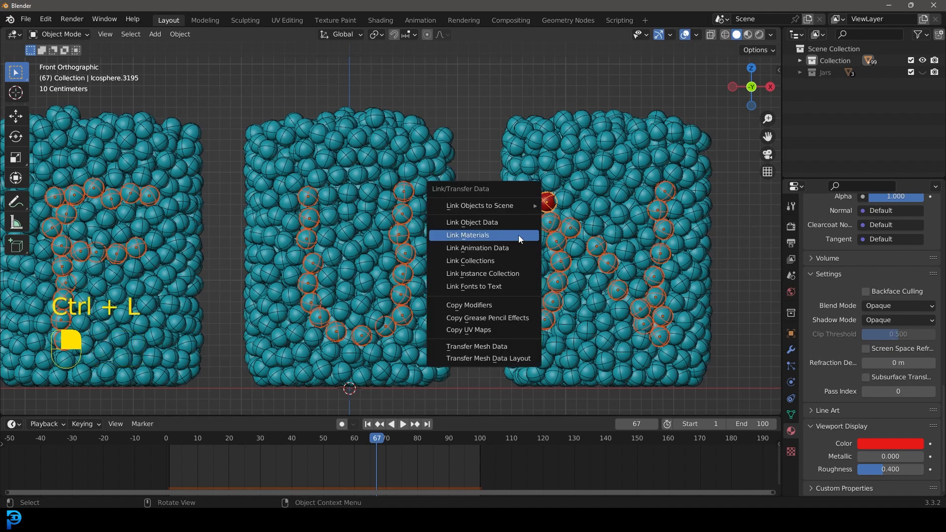
pyautogui.click(519, 235)
pyautogui.scroll(-4, 409, 194)
pyautogui.hotkey('alt', 'a')
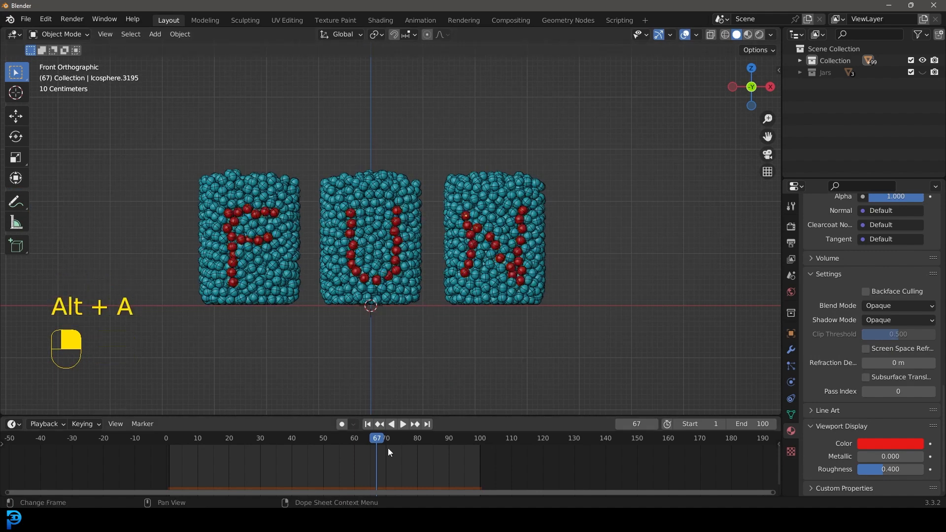
# - Play the baked simulation from the start to check how the red balls fall and form the letters
pyautogui.scroll(-3, 421, 252)
pyautogui.moveTo(366, 436); pyautogui.dragTo(166, 445)
pyautogui.keyDown('shift'); pyautogui.moveTo(383, 101); pyautogui.dragTo(406, 197, button='middle'); pyautogui.keyUp('shift')
pyautogui.scroll(2, 474, 140)
pyautogui.scroll(1, 474, 139)
pyautogui.keyDown('shift'); pyautogui.scroll(2, 413, 188); pyautogui.keyUp('shift')
pyautogui.scroll(-2, 488, 158)
pyautogui.press('space')
pyautogui.scroll(-2, 552, 216)
pyautogui.keyDown('shift'); pyautogui.moveTo(552, 263); pyautogui.dragTo(553, 163, button='middle'); pyautogui.keyUp('shift')
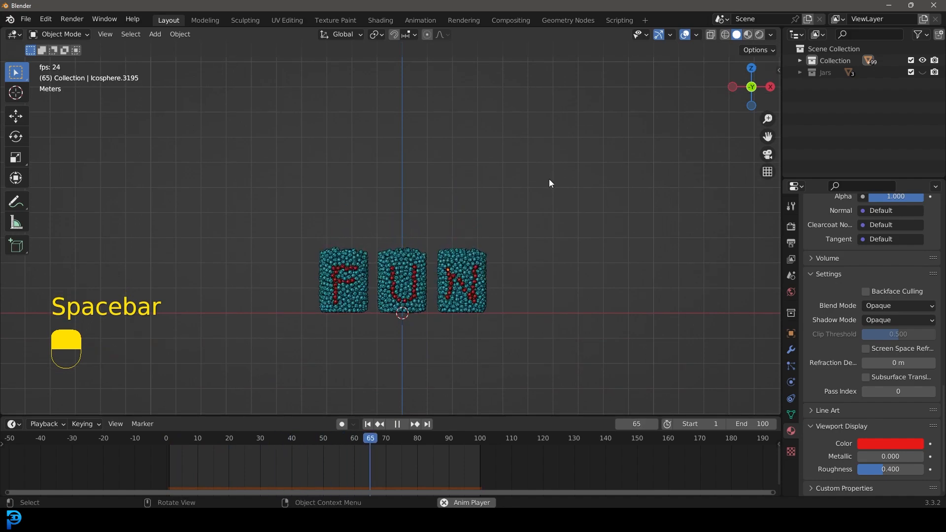
pyautogui.scroll(4, 544, 180)
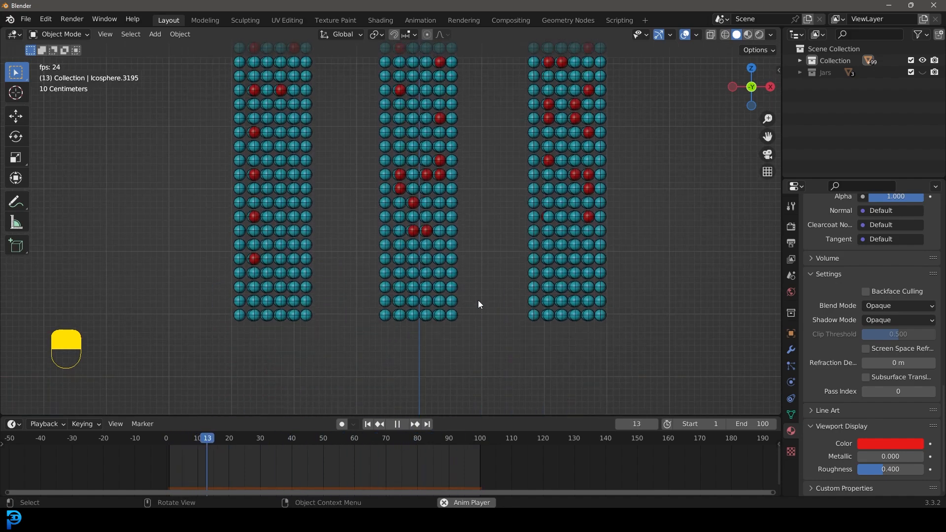
pyautogui.scroll(-3, 512, 290)
pyautogui.keyDown('shift'); pyautogui.moveTo(548, 340); pyautogui.dragTo(543, 269); pyautogui.keyUp('shift')
pyautogui.scroll(2, 542, 270)
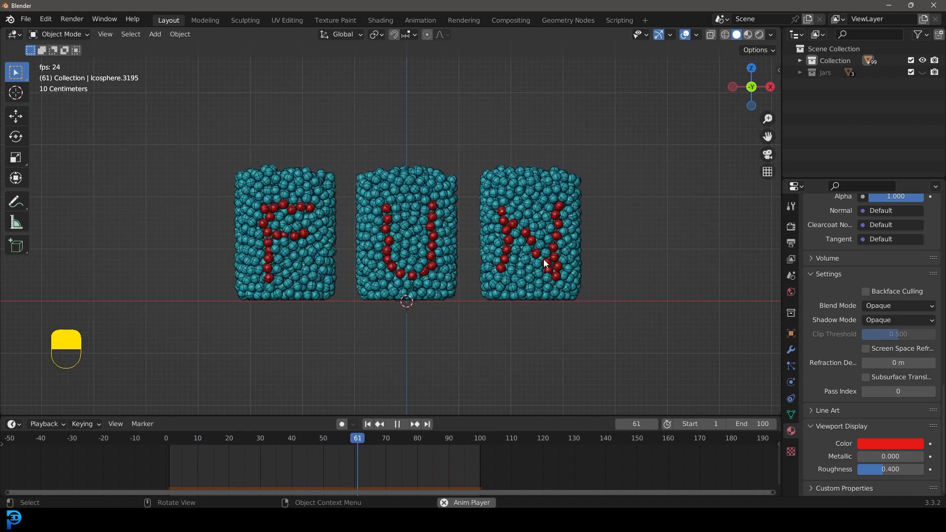
pyautogui.press('space')
pyautogui.press('alt')
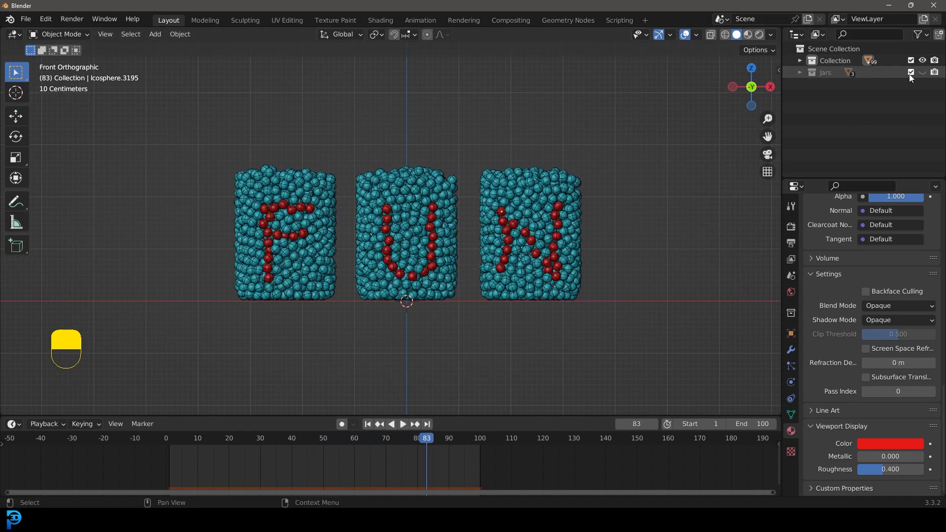
# - Unhide the Jars collection and add a plane under the jars, scaled up into a large floor
pyautogui.click(922, 73)
pyautogui.scroll(-1, 518, 185)
pyautogui.scroll(-2, 422, 182)
pyautogui.hotkey('shift', 'a')
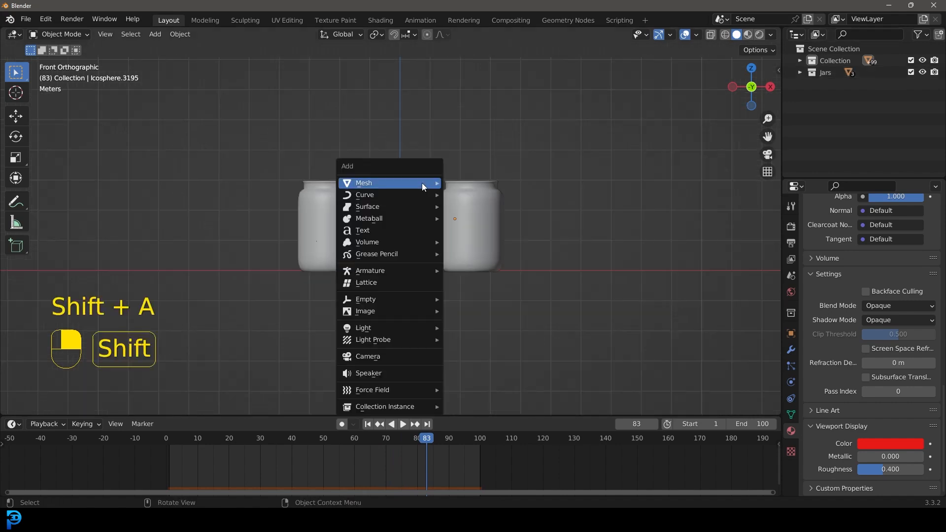
pyautogui.moveTo(421, 183)
pyautogui.click(467, 183)
pyautogui.moveTo(447, 160); pyautogui.dragTo(433, 212, button='middle')
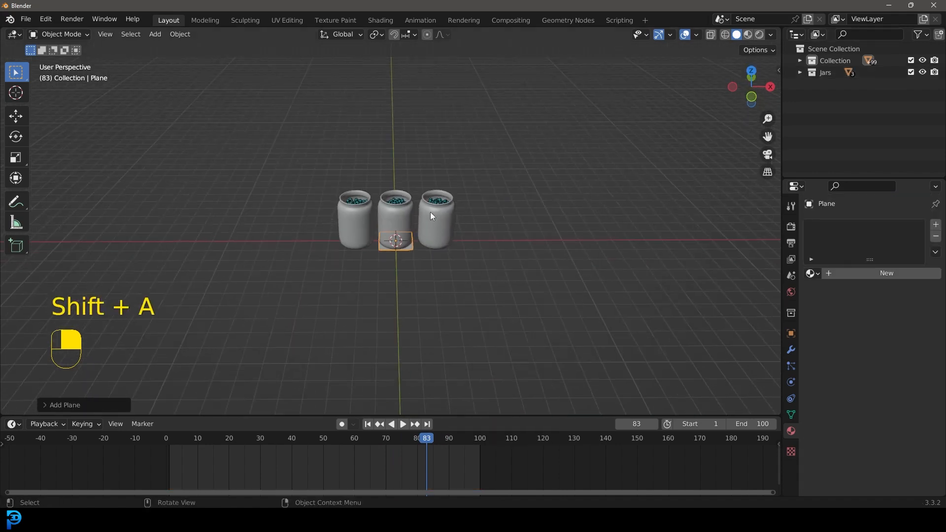
pyautogui.press('s')
pyautogui.click(128, 345)
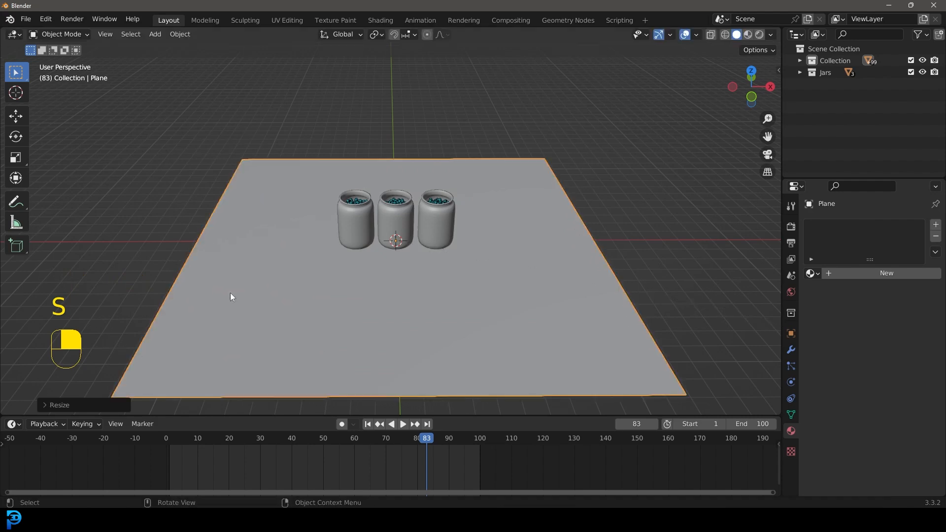
# - Move the floor plane back along the Y axis behind the jars and widen it along the X axis
pyautogui.scroll(-2, 250, 276)
pyautogui.moveTo(250, 276); pyautogui.dragTo(306, 286, button='middle')
pyautogui.press('g')
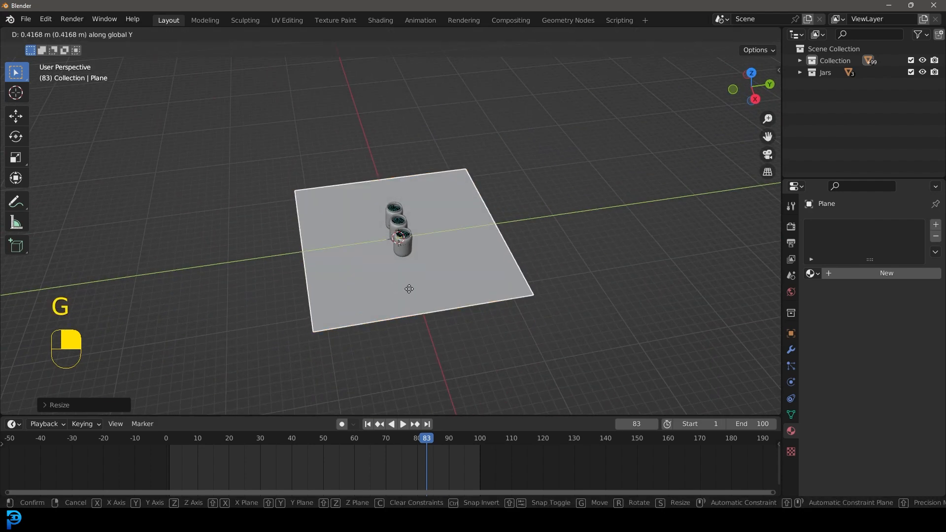
pyautogui.click(444, 288)
pyautogui.moveTo(465, 345); pyautogui.dragTo(512, 328, button='middle')
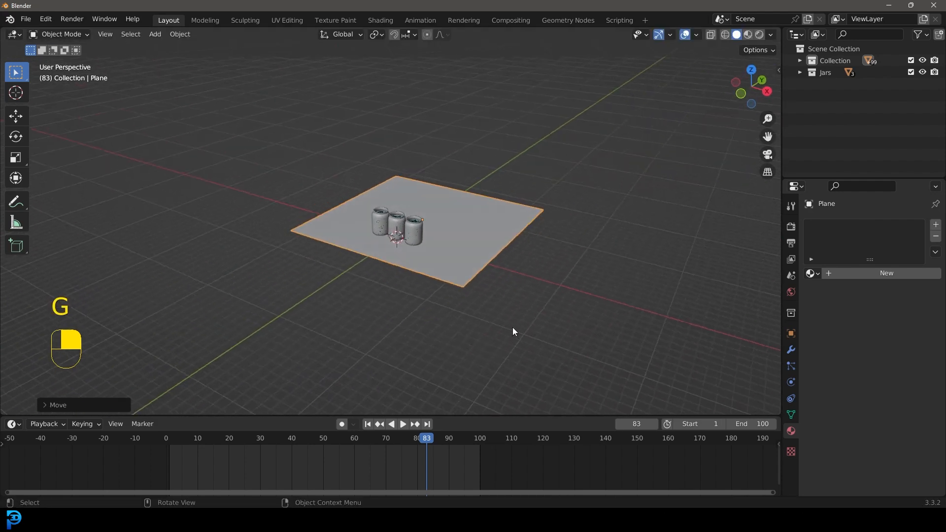
pyautogui.press('s')
pyautogui.press('x')
pyautogui.click(521, 245)
pyautogui.moveTo(521, 244); pyautogui.dragTo(502, 244, button='middle')
# - Extrude the floor plane's back edge straight up to form a tall backdrop wall
pyautogui.press('Tab')
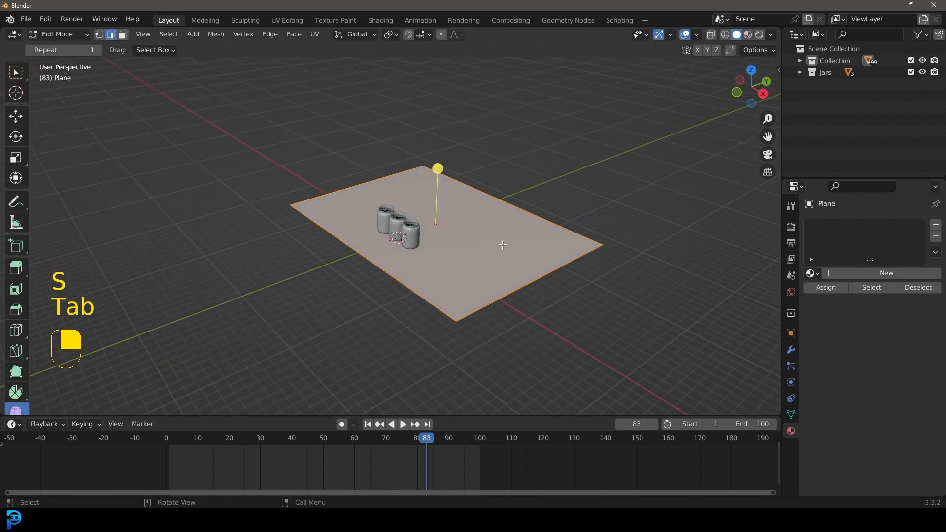
pyautogui.click(486, 189)
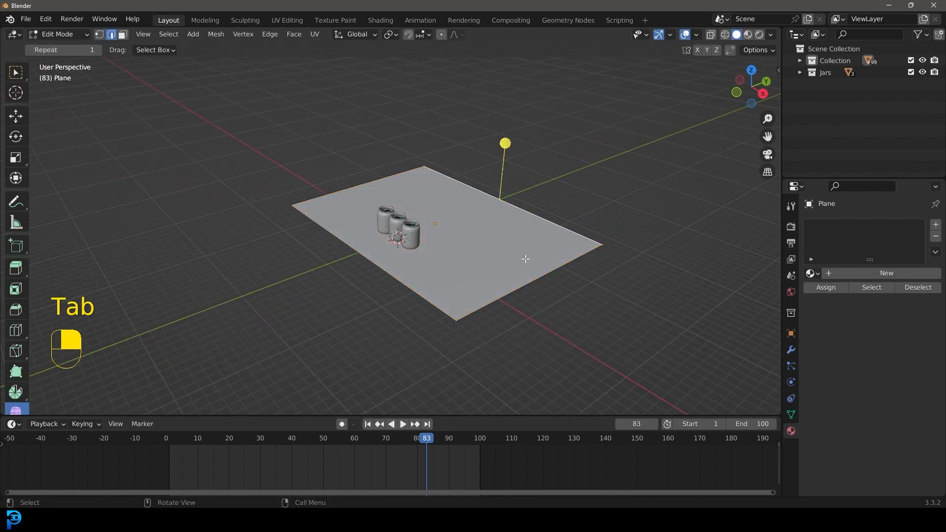
pyautogui.press('e')
pyautogui.click(526, 101)
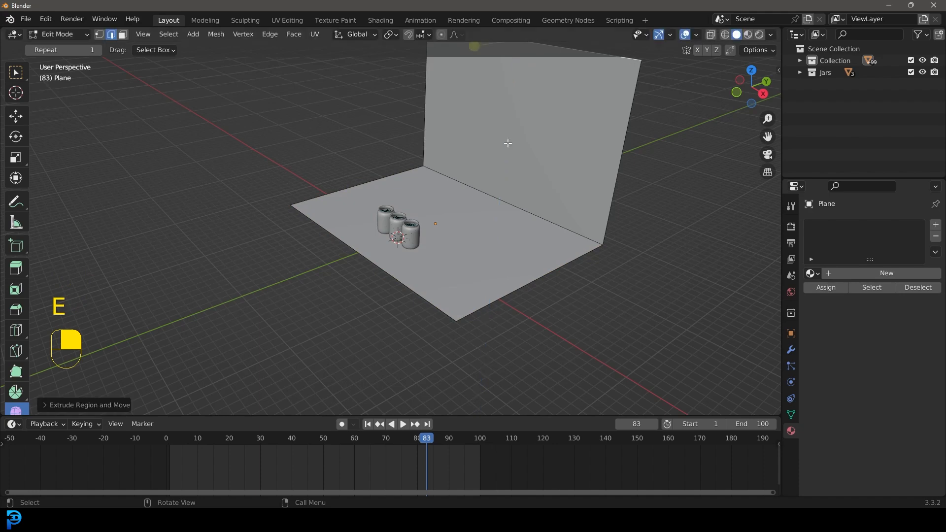
# - Bevel the edge between the floor and the backdrop wall about 0.54 m wide with 3 segments
pyautogui.click(479, 188)
pyautogui.hotkey('ctrl', 'b')
pyautogui.scroll(4, 588, 311)
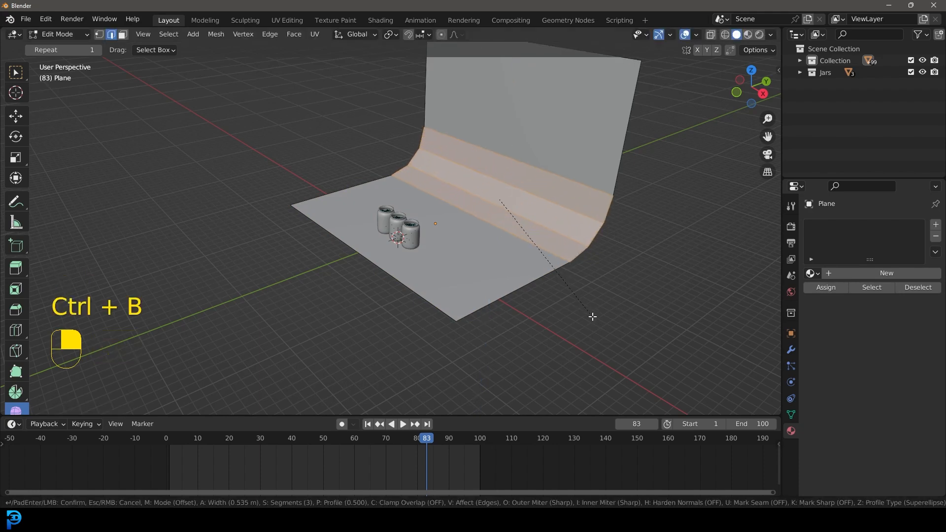
pyautogui.click(593, 317)
# - Return to Object Mode, shade the backdrop smooth and apply its scale
pyautogui.press('Tab')
pyautogui.moveTo(423, 170)
pyautogui.mouseDown(button='middle')
pyautogui.moveTo(463, 153)
pyautogui.moveTo(364, 168)
pyautogui.mouseUp(button='middle')
pyautogui.rightClick(364, 167)
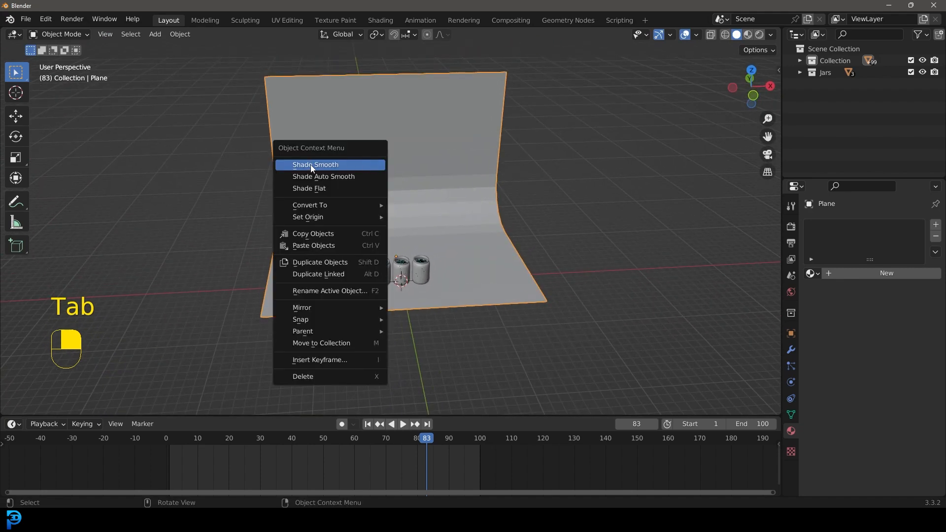
pyautogui.click(311, 165)
pyautogui.scroll(2, 442, 184)
pyautogui.hotkey('ctrl', 'a')
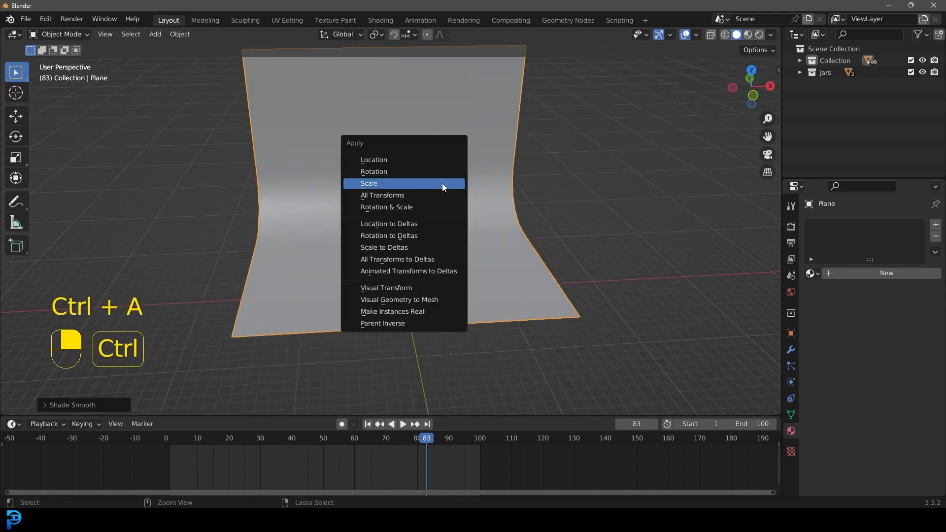
pyautogui.click(392, 186)
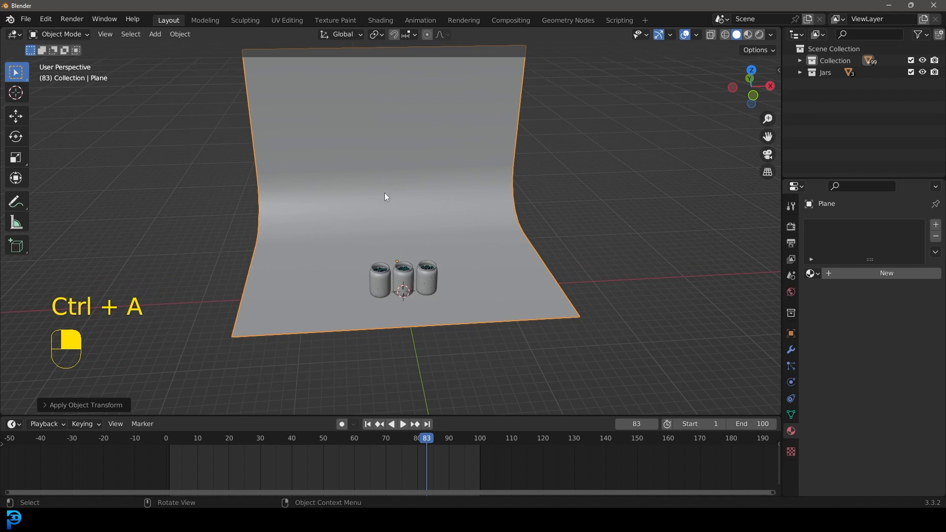
# - Switch to the Shading workspace, add a camera from the front view and raise it about 1.67 m along Z
pyautogui.click(380, 20)
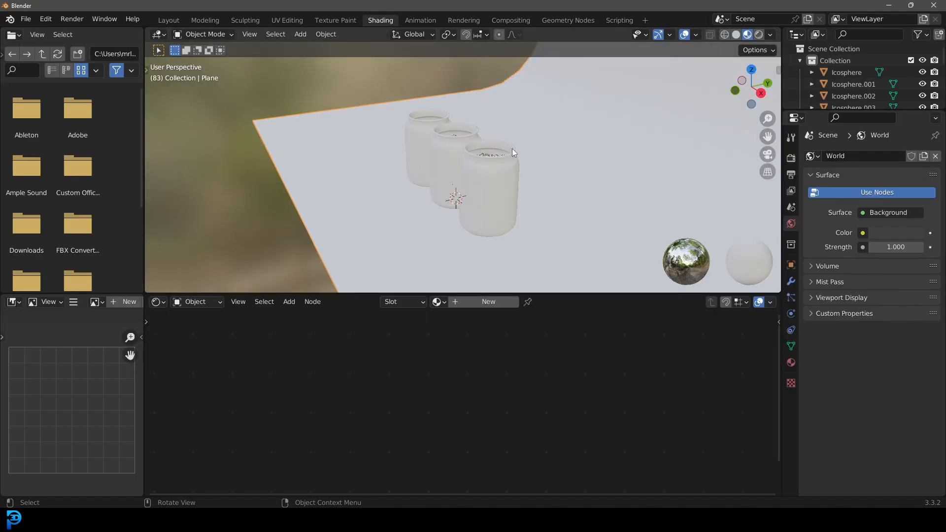
pyautogui.press('KP_1')
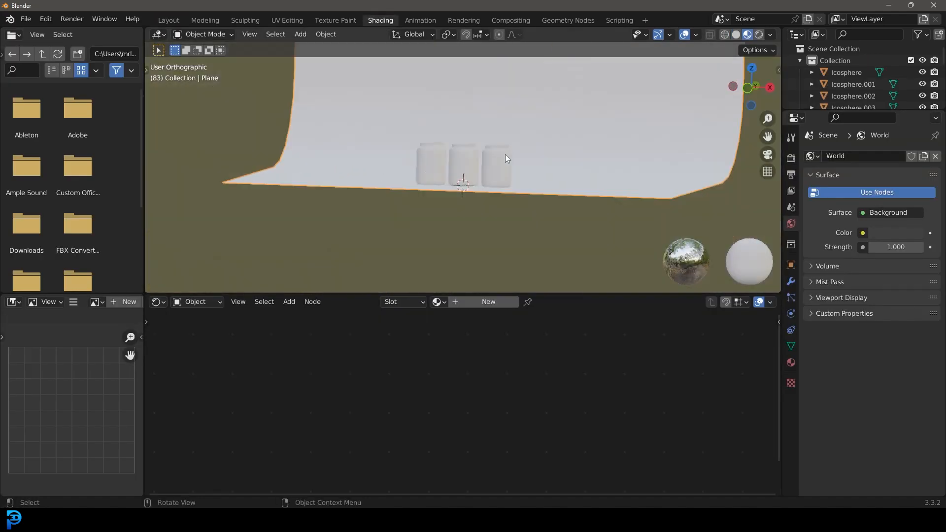
pyautogui.hotkey('shift', 'a')
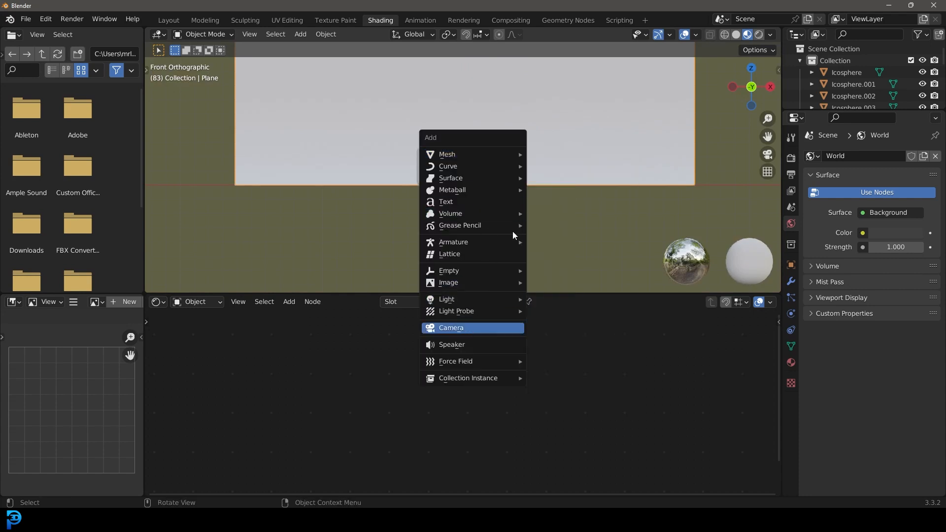
pyautogui.click(468, 326)
pyautogui.press('g')
pyautogui.press('z')
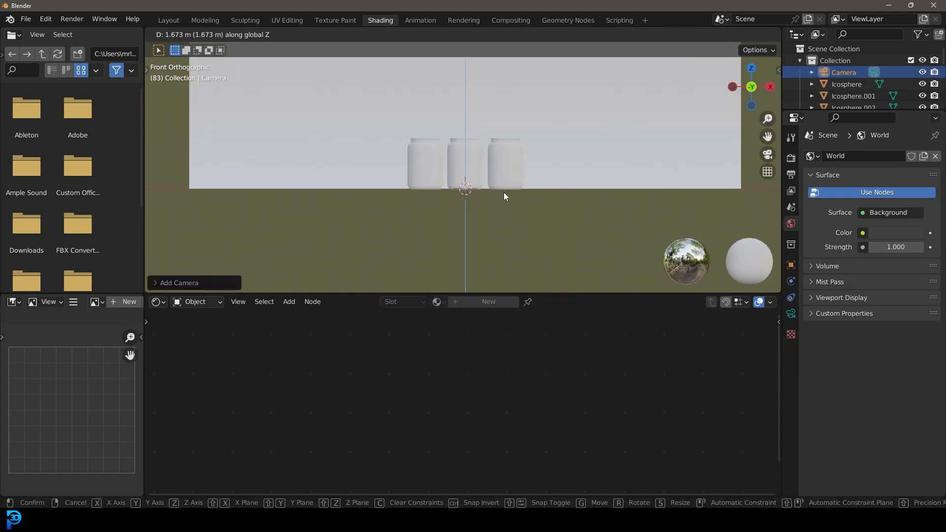
pyautogui.click(504, 192)
# - Move the camera about 10 m in front of the jars and pull it back along its local Z axis to frame all three
pyautogui.press('KP_3')
pyautogui.press('g')
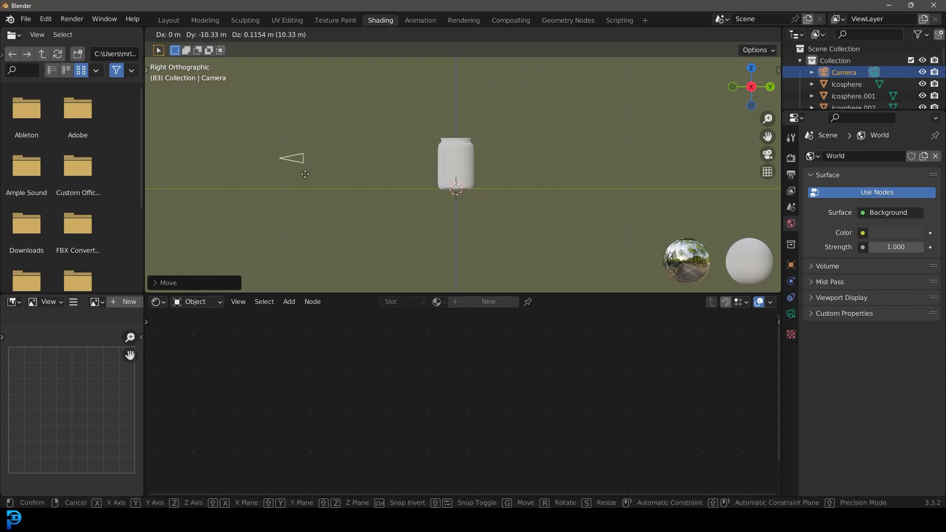
pyautogui.click(303, 179)
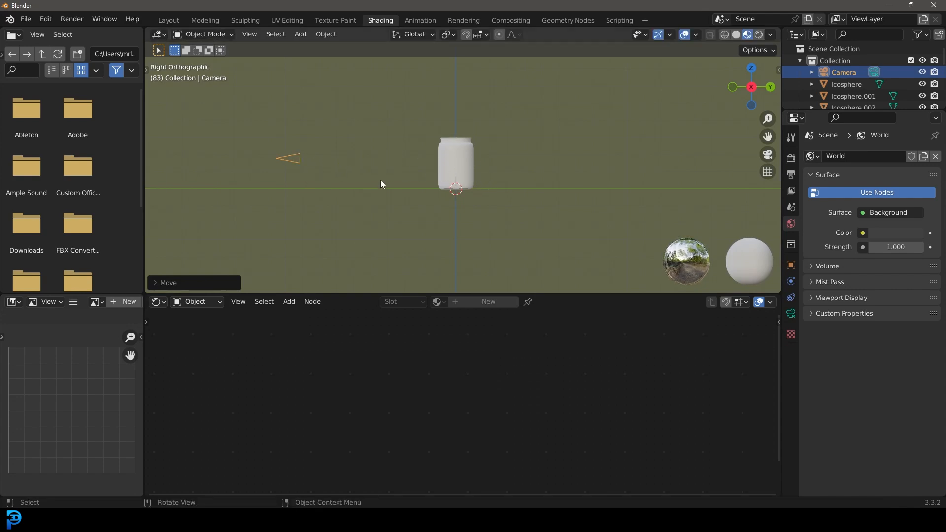
pyautogui.press('KP_0')
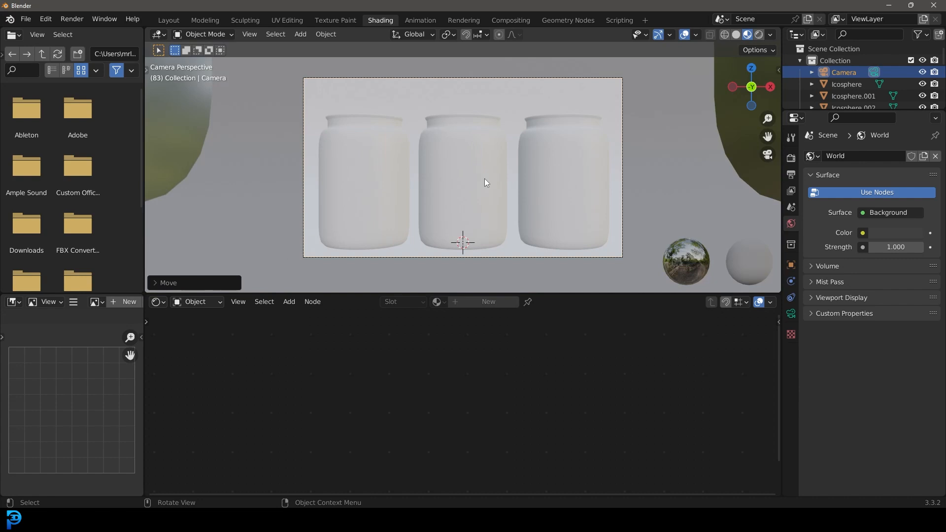
pyautogui.press('g')
pyautogui.press('z')
pyautogui.press('z')
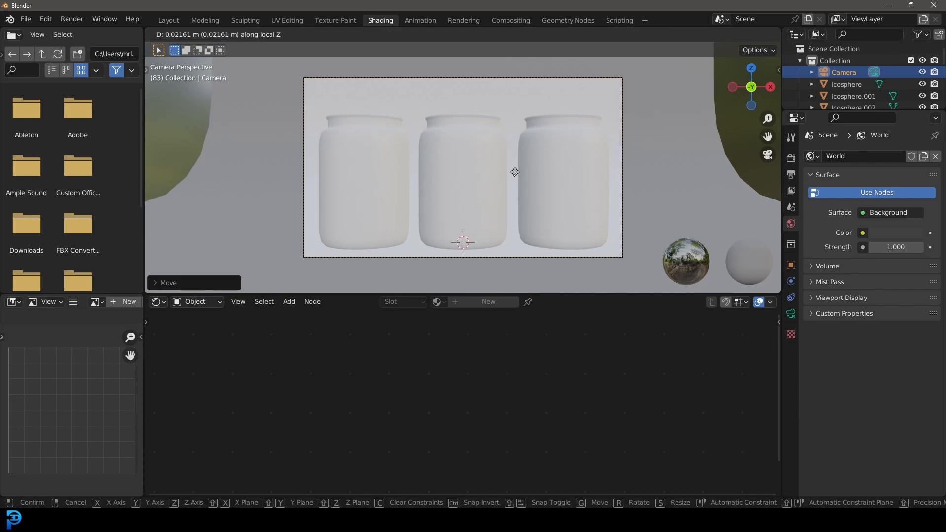
pyautogui.click(520, 187)
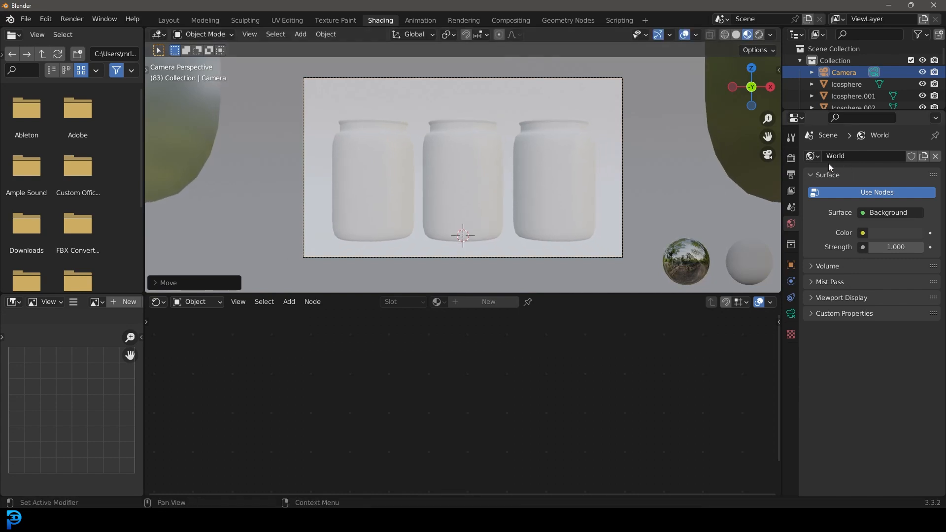
# - Set the render engine to Cycles on GPU Compute with 50 maximum render samples
pyautogui.click(790, 158)
pyautogui.click(891, 157)
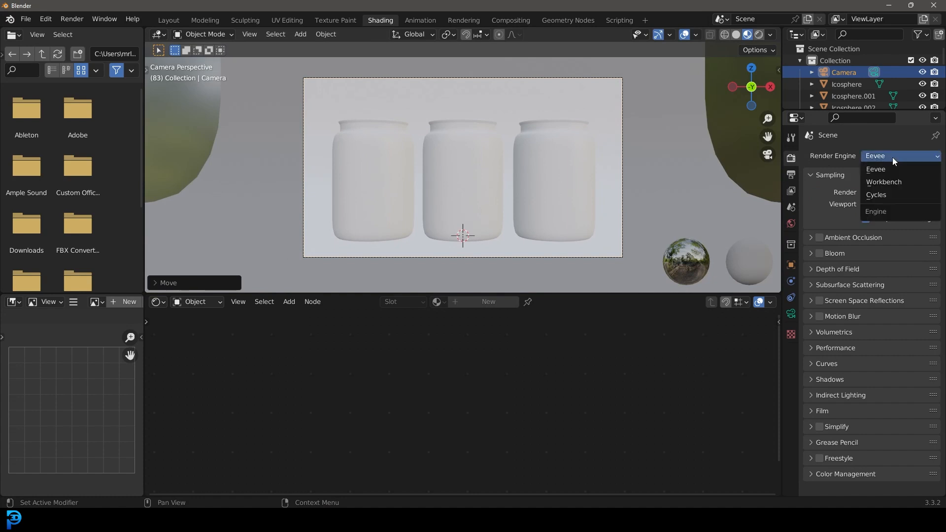
pyautogui.click(884, 195)
pyautogui.click(891, 184)
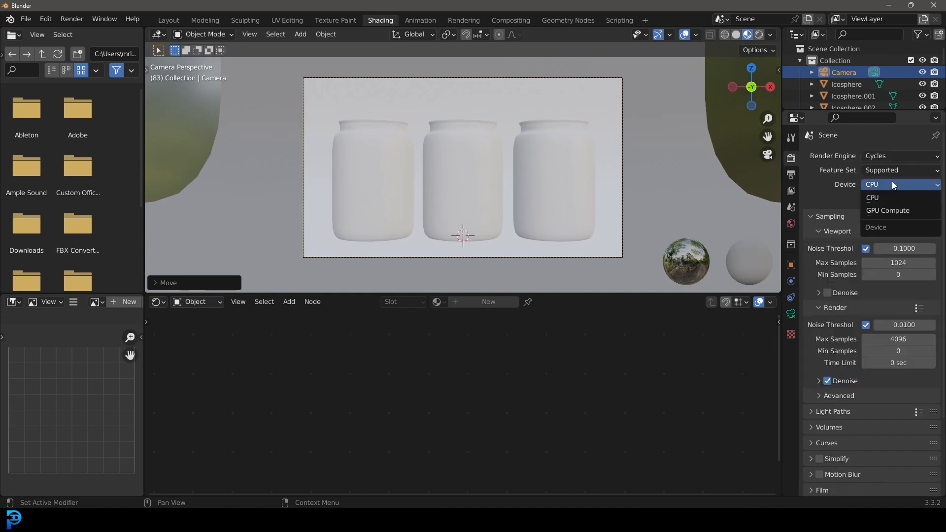
pyautogui.click(879, 210)
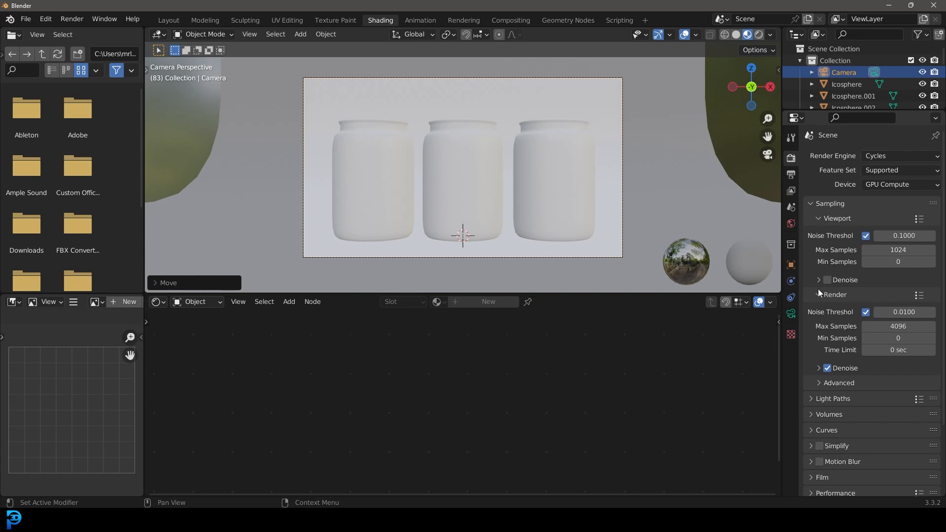
pyautogui.click(886, 326)
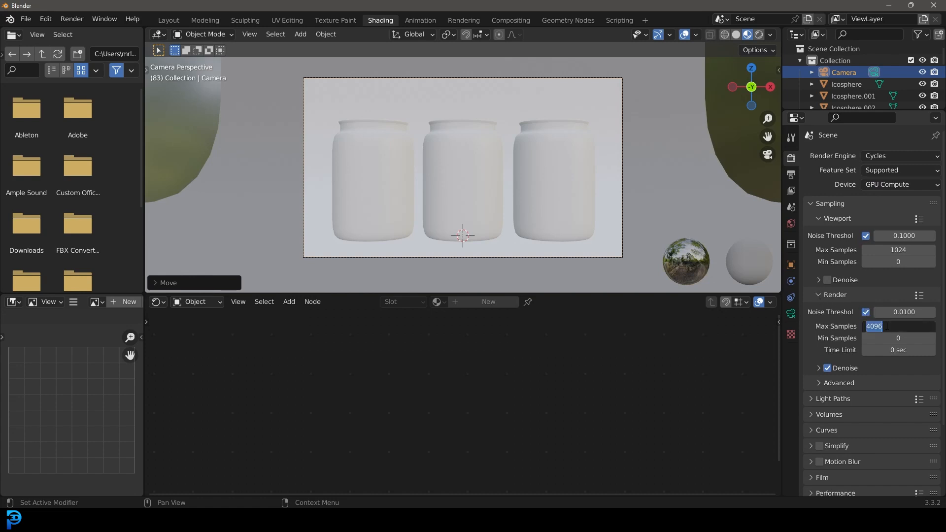
pyautogui.press('Return')
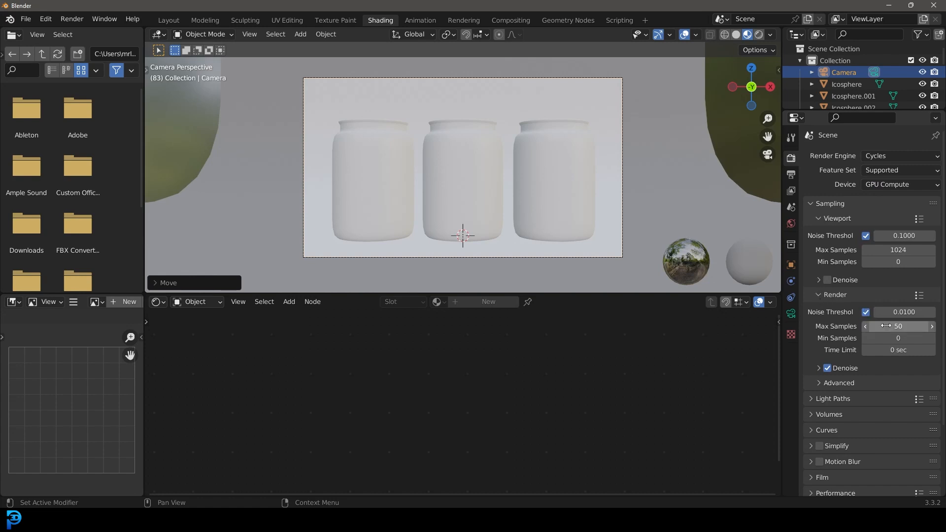
# - Display the camera view in Rendered shading and limit the render region to the camera frame
pyautogui.scroll(-2, 522, 186)
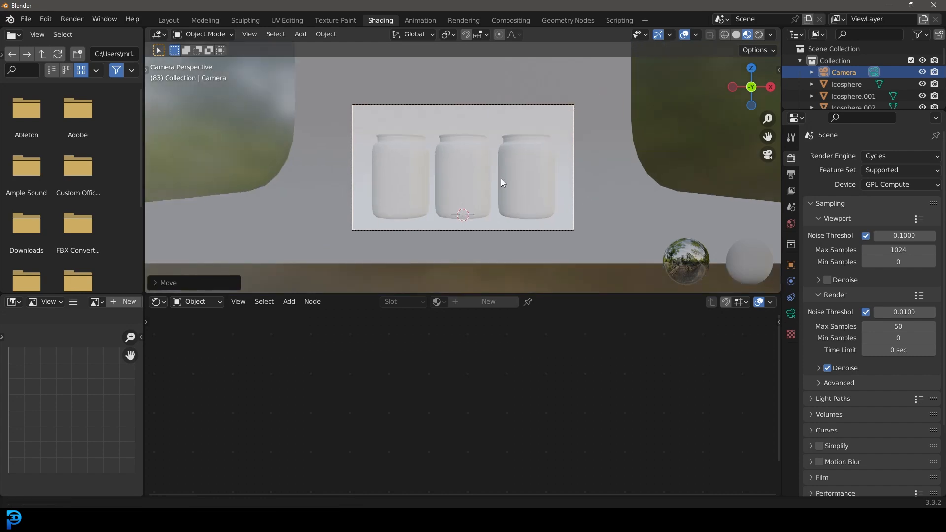
pyautogui.keyDown('shift'); pyautogui.moveTo(502, 184); pyautogui.dragTo(496, 170, button='middle'); pyautogui.keyUp('shift')
pyautogui.scroll(2, 501, 170)
pyautogui.scroll(-1, 500, 174)
pyautogui.press('z')
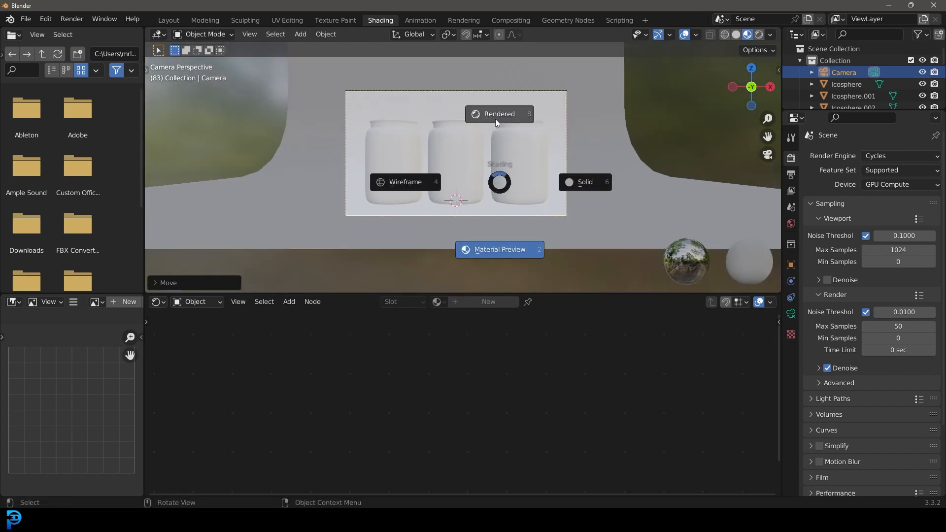
pyautogui.click(495, 119)
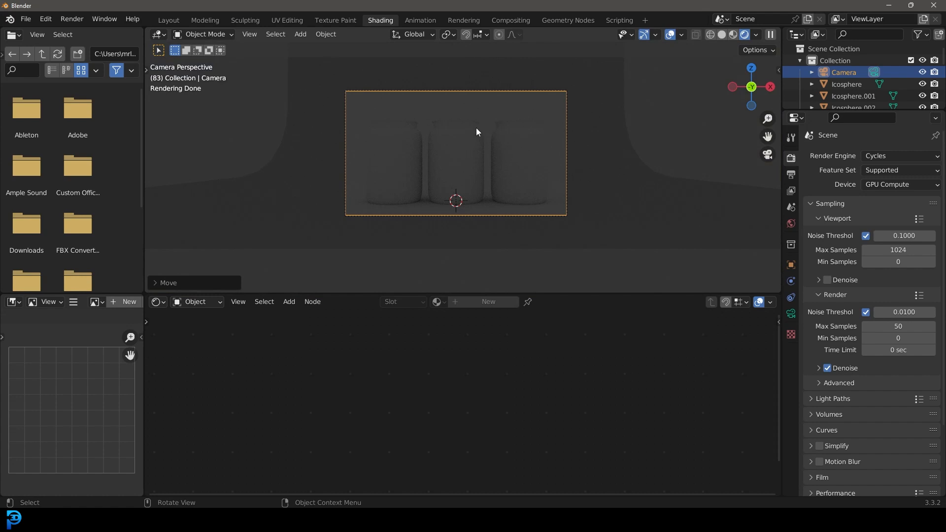
pyautogui.hotkey('ctrl', 'b')
pyautogui.moveTo(325, 234); pyautogui.dragTo(578, 78)
pyautogui.scroll(2, 492, 144)
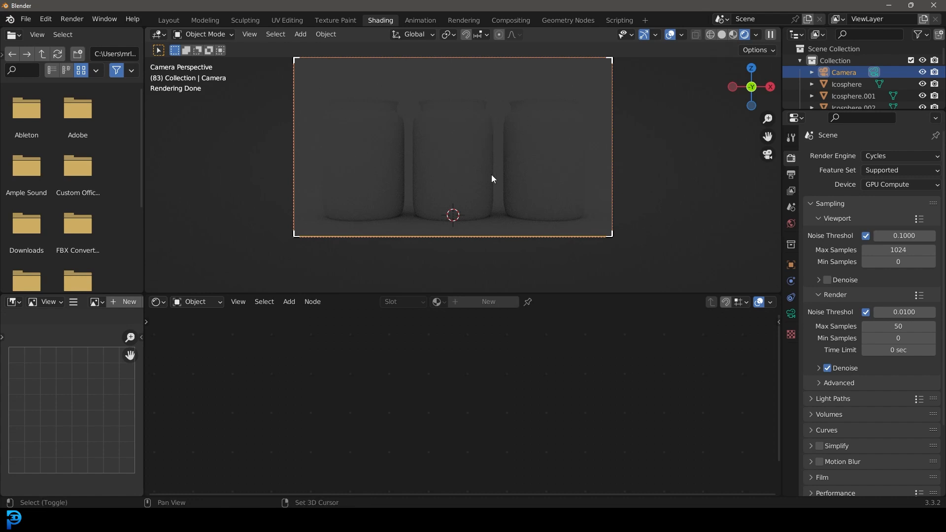
# - Add an area light and raise it along the Z axis above the jars
pyautogui.hotkey('shift', 'a')
pyautogui.moveTo(445, 188)
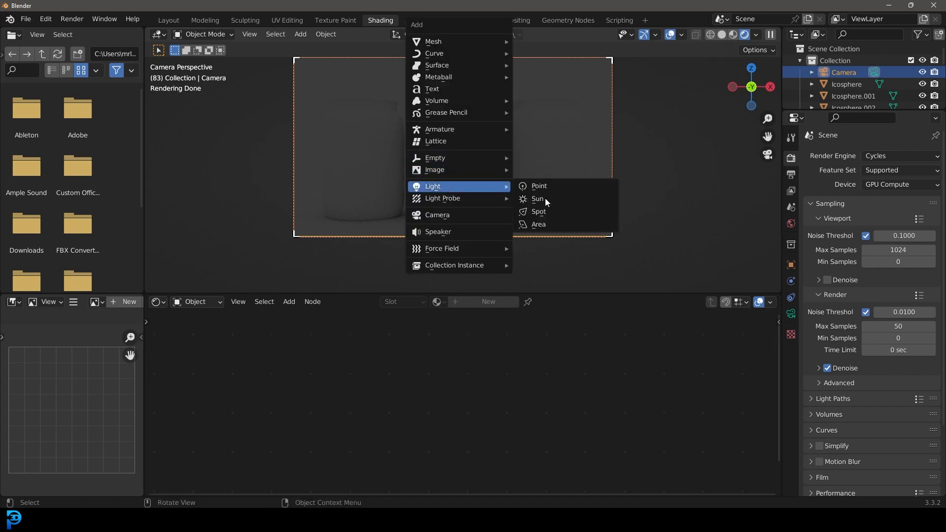
pyautogui.click(549, 224)
pyautogui.press('g')
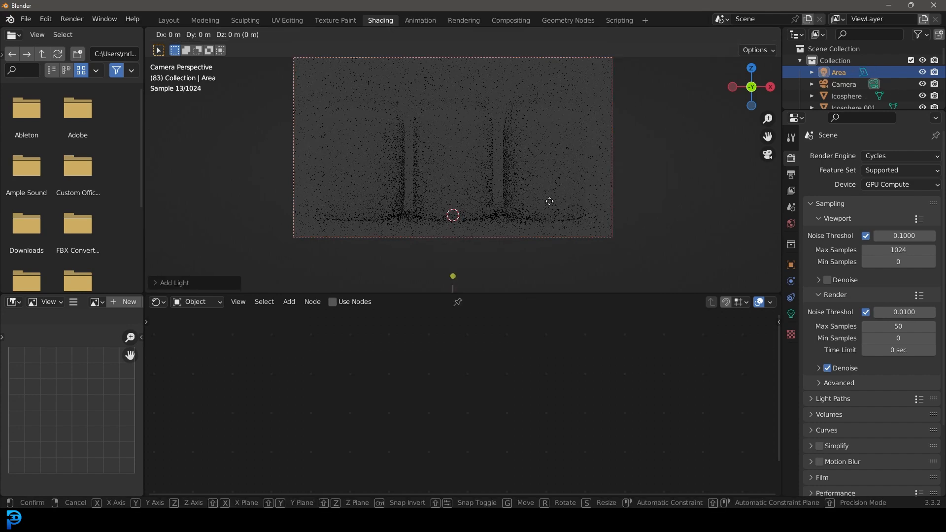
pyautogui.press('z')
pyautogui.click(533, 191)
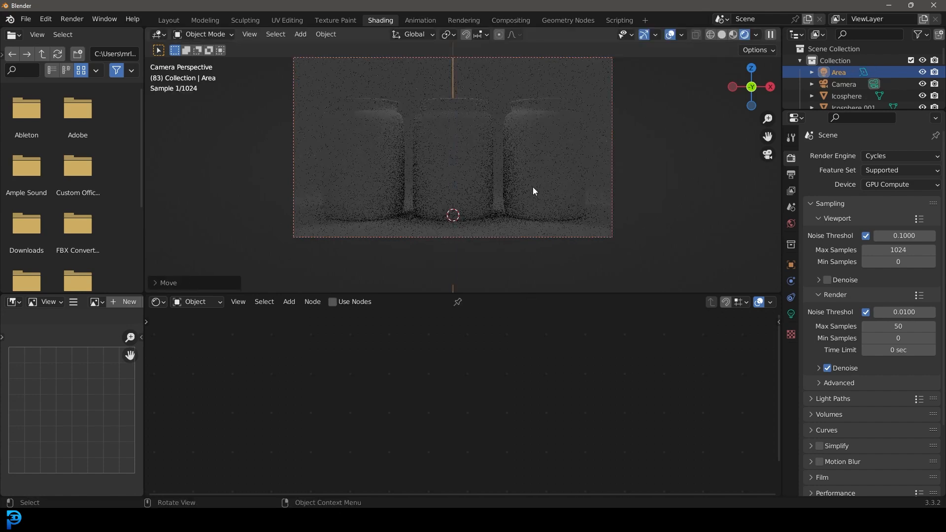
# - Set the area light's power to 300 W and stretch it about 7.5 times along the X axis over the jars
pyautogui.click(791, 314)
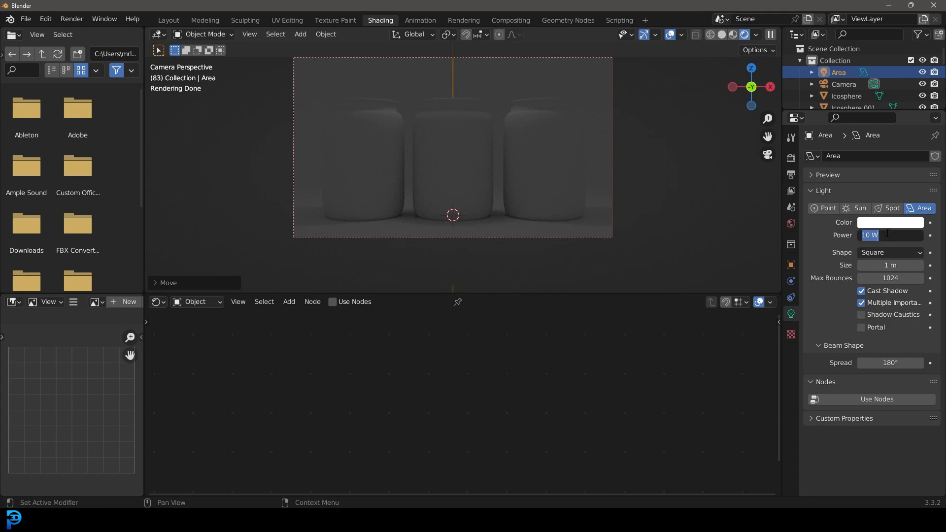
pyautogui.press('Return')
pyautogui.press('KP_0')
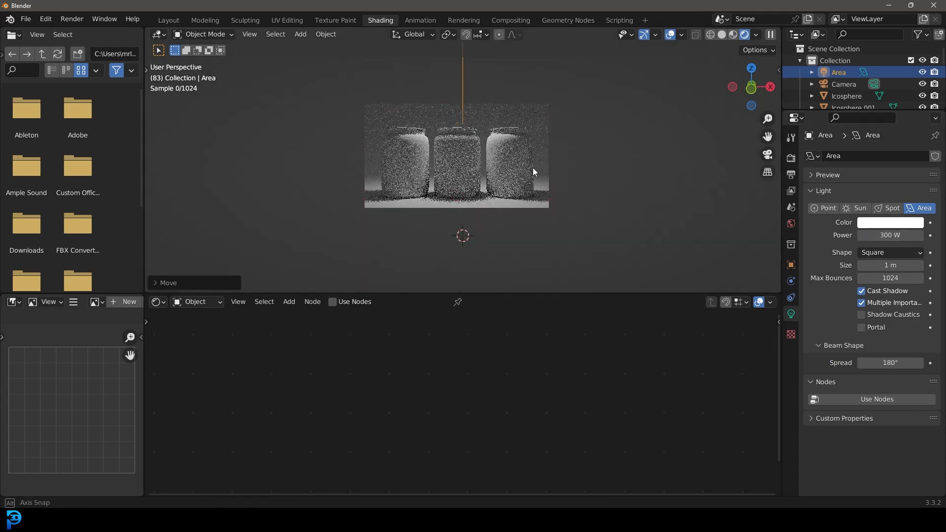
pyautogui.press('s')
pyautogui.press('x')
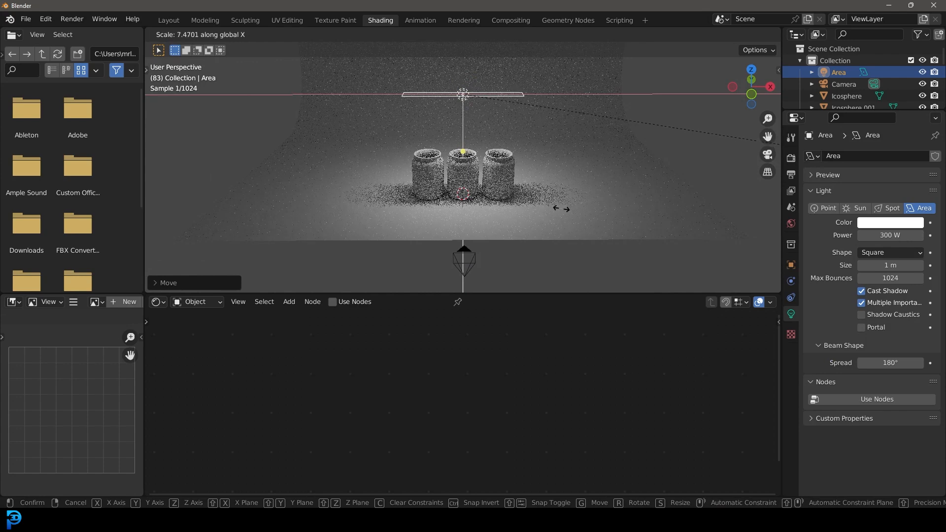
pyautogui.click(572, 205)
# - Duplicate the area light, tilt the copy toward the jars and place it above and in front of them
pyautogui.press('KP_3')
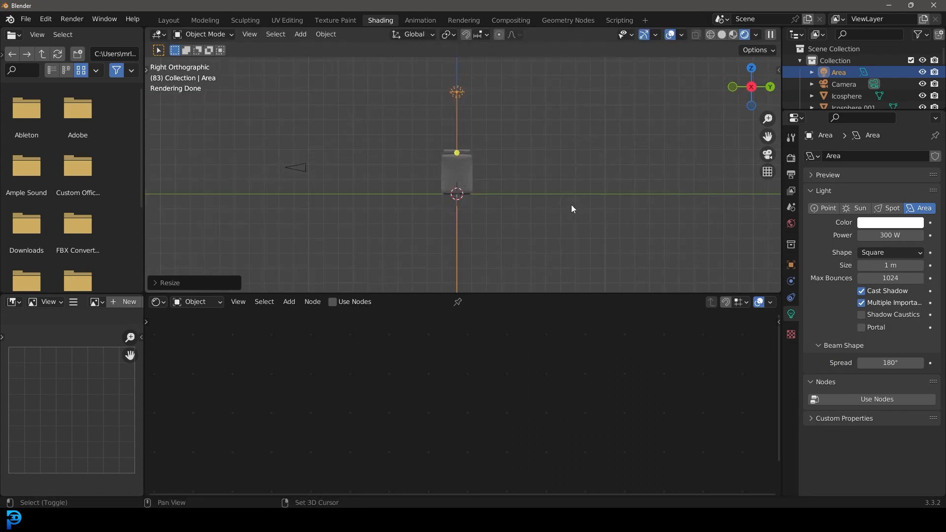
pyautogui.hotkey('shift', 'd')
pyautogui.click(493, 206)
pyautogui.press('r')
pyautogui.click(599, 250)
pyautogui.press('g')
pyautogui.click(494, 176)
# - Set the front area light's power to 700 W and return to the camera view
pyautogui.doubleClick(897, 235)
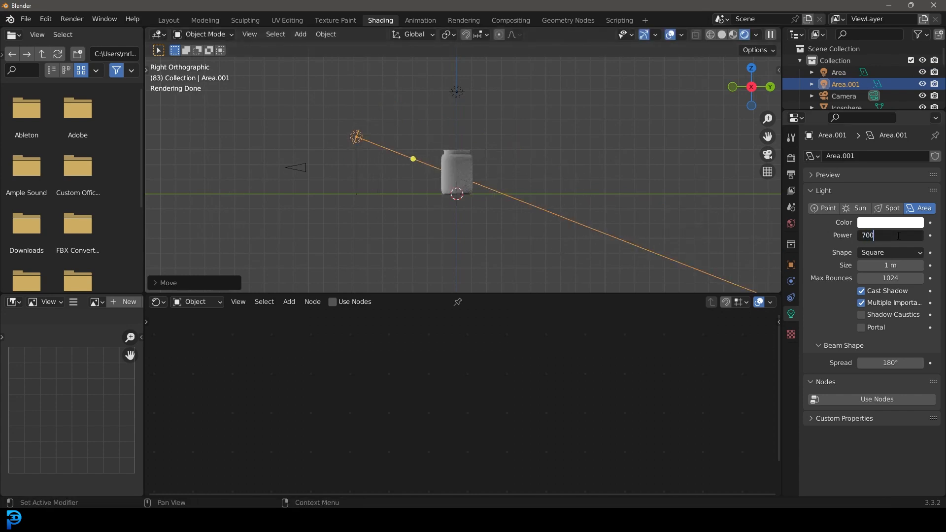
pyautogui.write('700')
pyautogui.press('Return')
pyautogui.press('KP_0')
pyautogui.scroll(2, 500, 120)
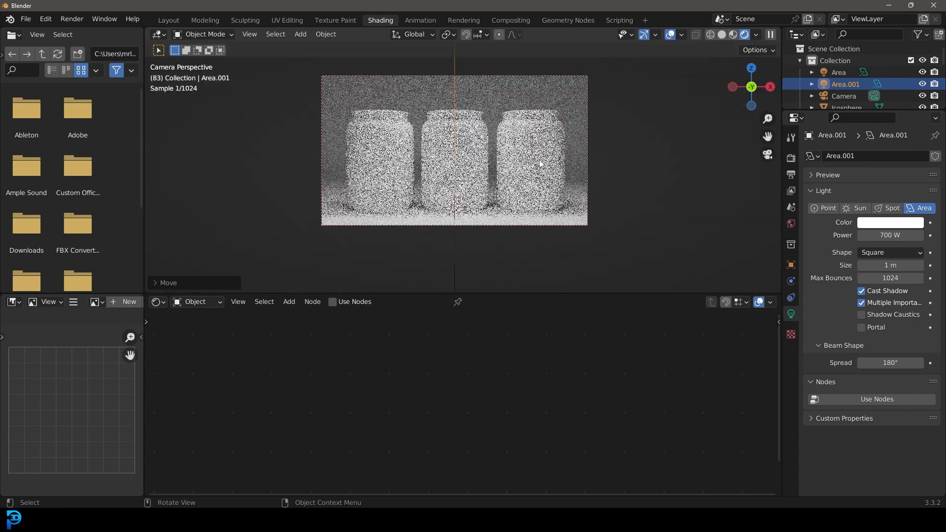
# - Use a Sky Texture as the world background color and set its strength to 0.5
pyautogui.click(791, 224)
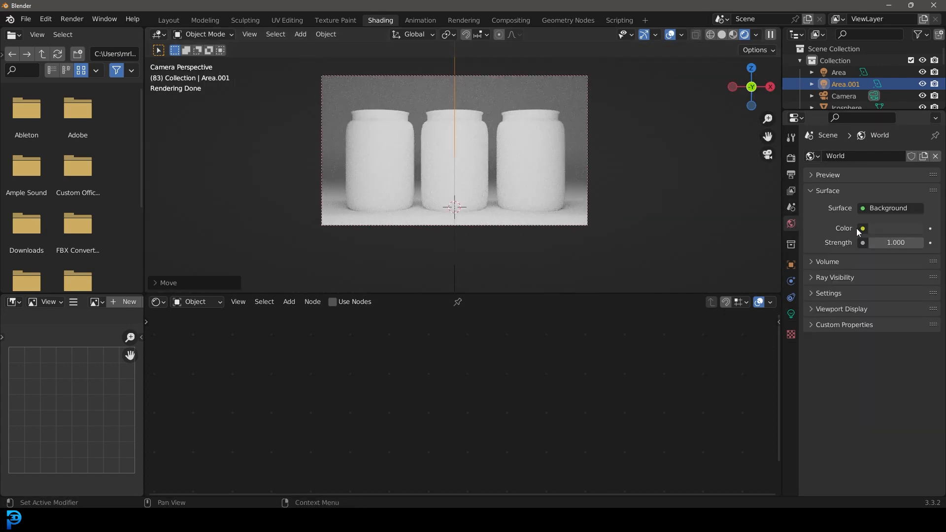
pyautogui.click(862, 229)
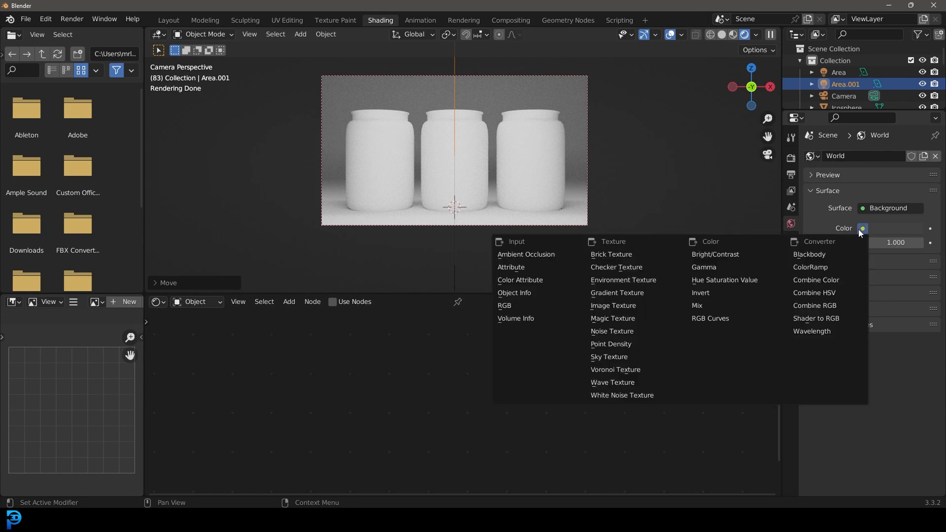
pyautogui.click(624, 361)
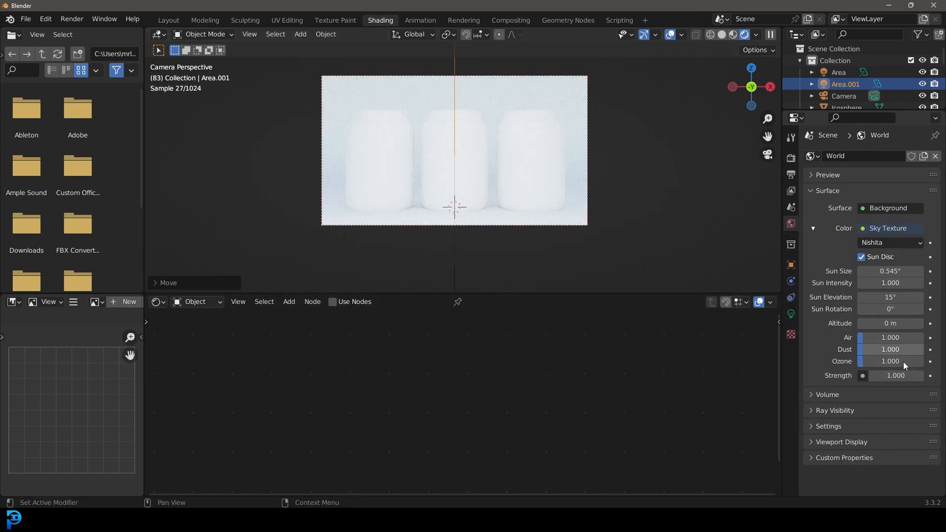
pyautogui.click(894, 376)
pyautogui.write('0.5')
pyautogui.press('Return')
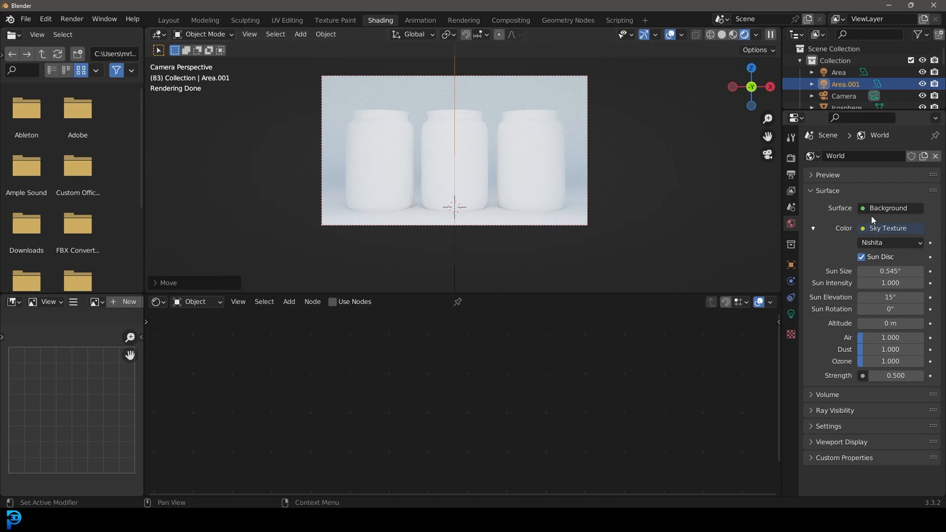
# - Give the rightmost jar a new material, use Solid viewport shading and set the material's transmission to 1.000
pyautogui.click(513, 115)
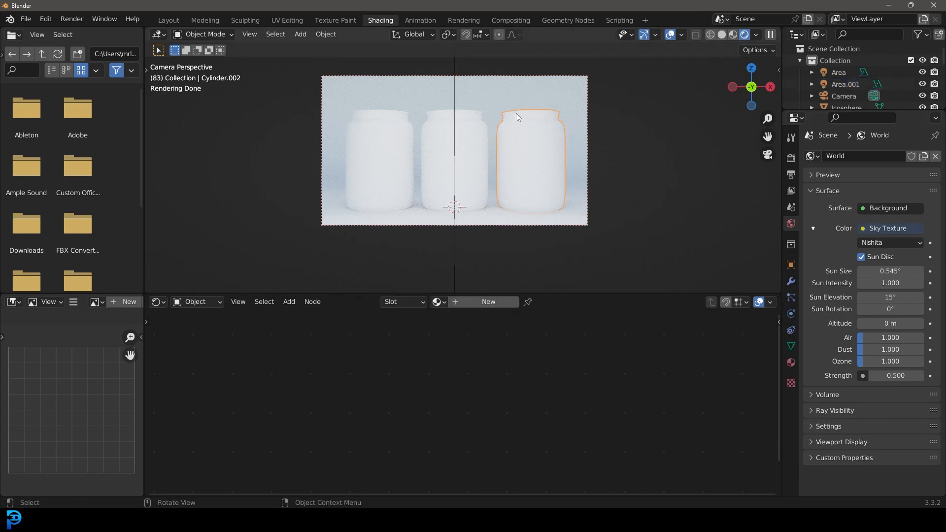
pyautogui.click(493, 302)
pyautogui.press('z')
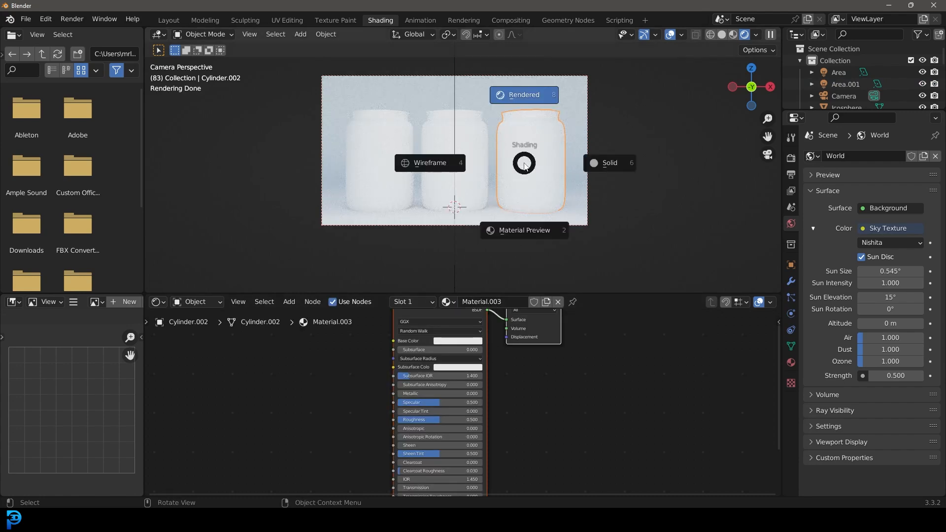
pyautogui.click(605, 163)
pyautogui.moveTo(534, 405); pyautogui.dragTo(566, 333, button='middle')
pyautogui.scroll(4, 565, 334)
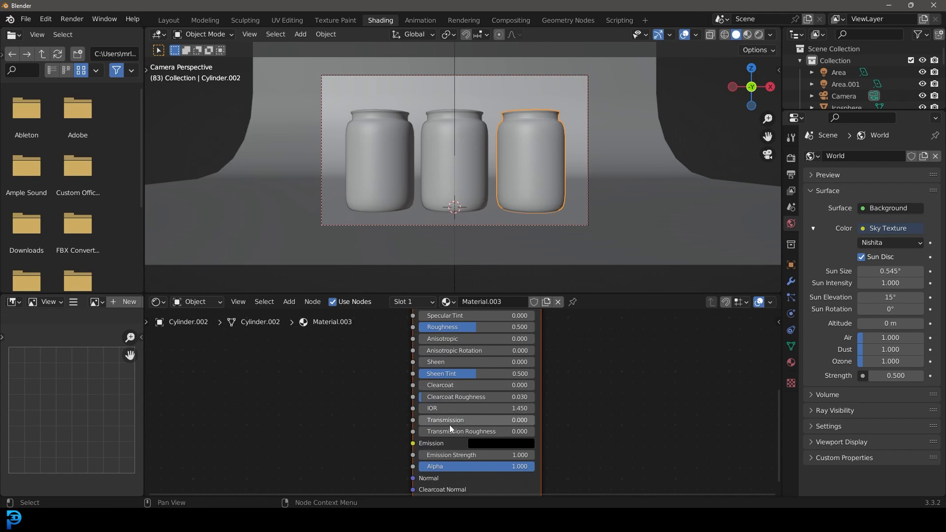
pyautogui.moveTo(435, 424); pyautogui.dragTo(498, 425)
pyautogui.moveTo(564, 367); pyautogui.dragTo(567, 428, button='middle')
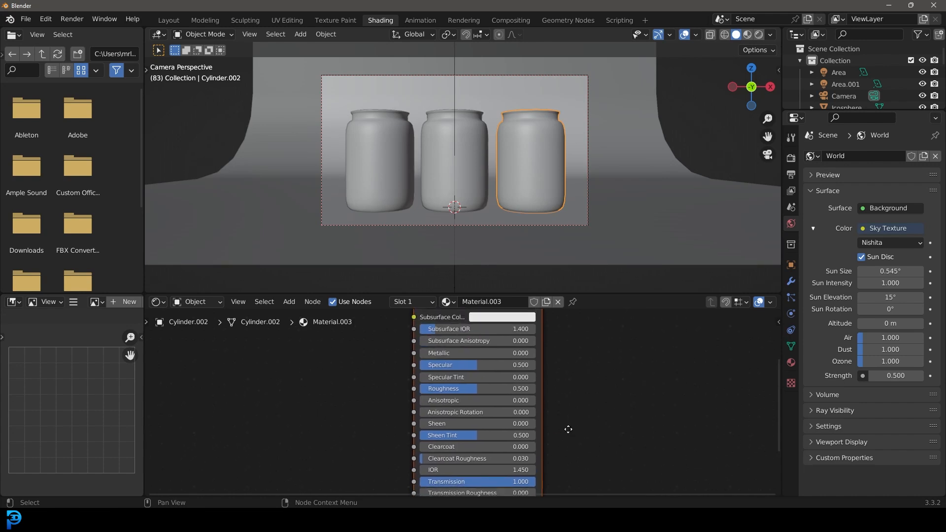
# - Lower the rightmost jar material's roughness to about 0.031 and link that material to the other two jars
pyautogui.scroll(3, 566, 427)
pyautogui.moveTo(443, 392); pyautogui.dragTo(386, 392)
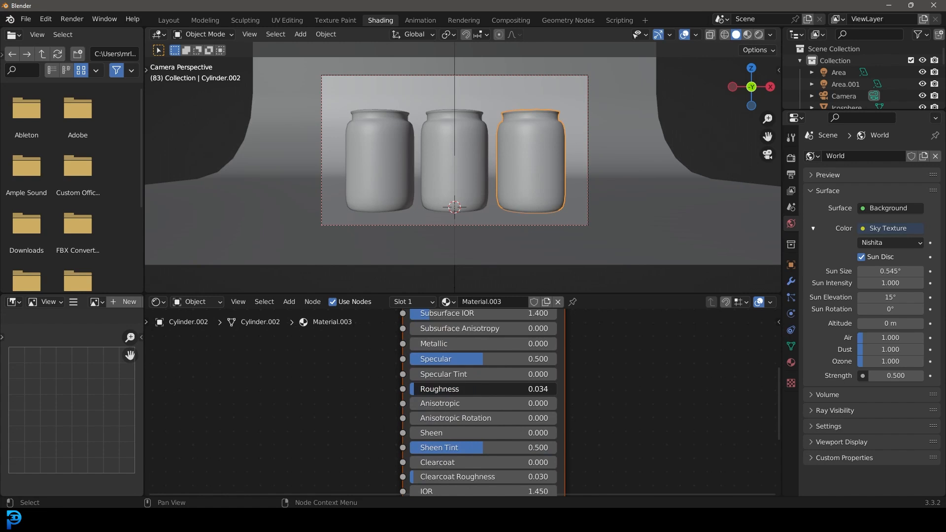
pyautogui.click(381, 115)
pyautogui.keyDown('shift'); pyautogui.click(470, 117); pyautogui.keyUp('shift')
pyautogui.keyDown('shift'); pyautogui.click(544, 118); pyautogui.keyUp('shift')
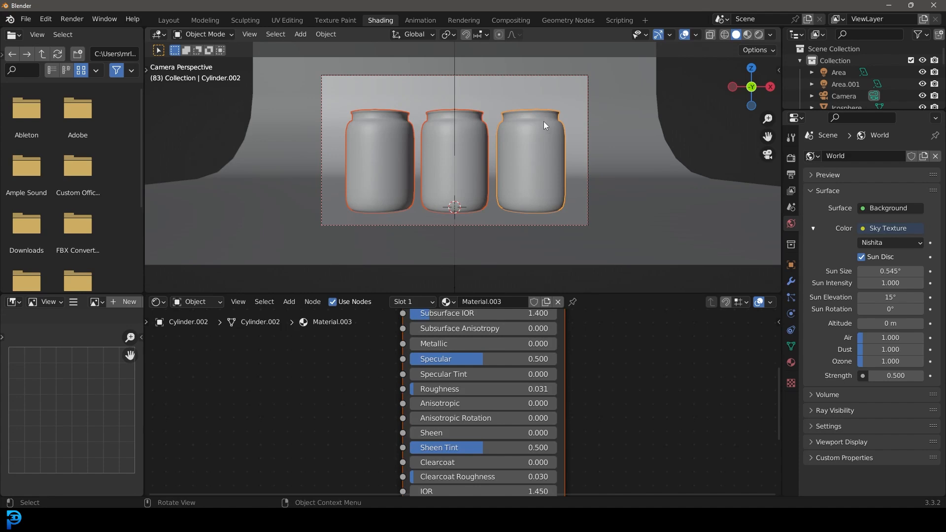
pyautogui.hotkey('ctrl', 'l')
pyautogui.click(543, 121)
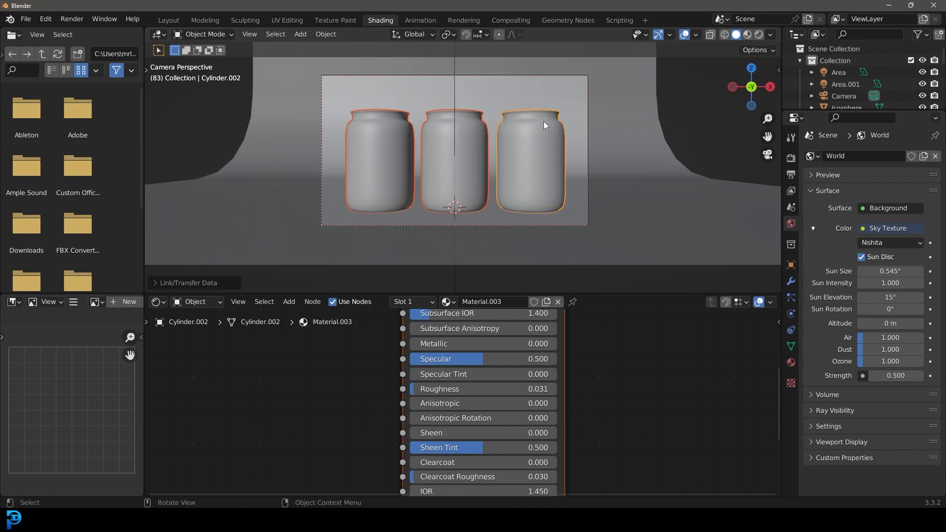
# - Check the jars in Rendered shading, reduce their material's roughness to about 0.015 and return to Solid shading
pyautogui.press('z')
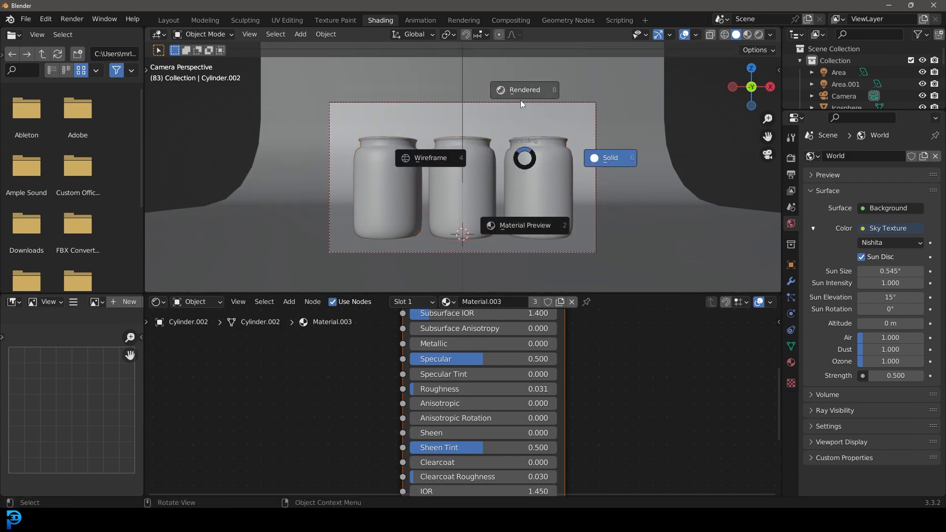
pyautogui.click(520, 100)
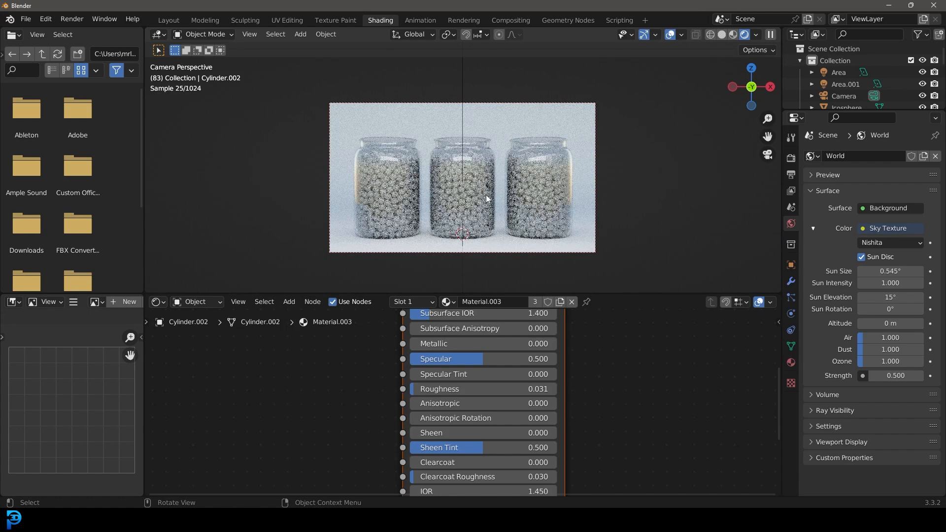
pyautogui.moveTo(456, 391); pyautogui.dragTo(454, 391)
pyautogui.press('z')
pyautogui.click(524, 121)
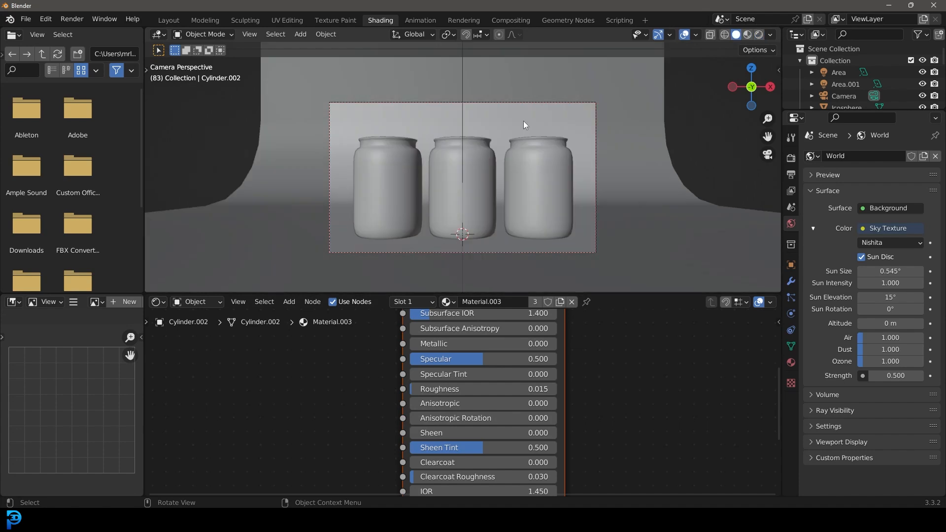
# - Give the backdrop plane a new material with a Checker Texture feeding its base color and set the texture scale to 12
pyautogui.click(529, 112)
pyautogui.click(488, 302)
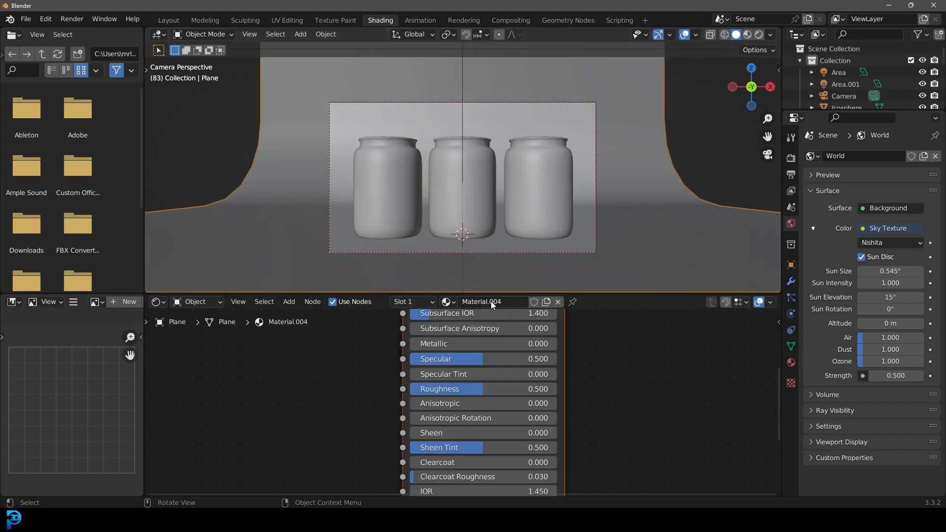
pyautogui.moveTo(505, 376); pyautogui.dragTo(411, 378)
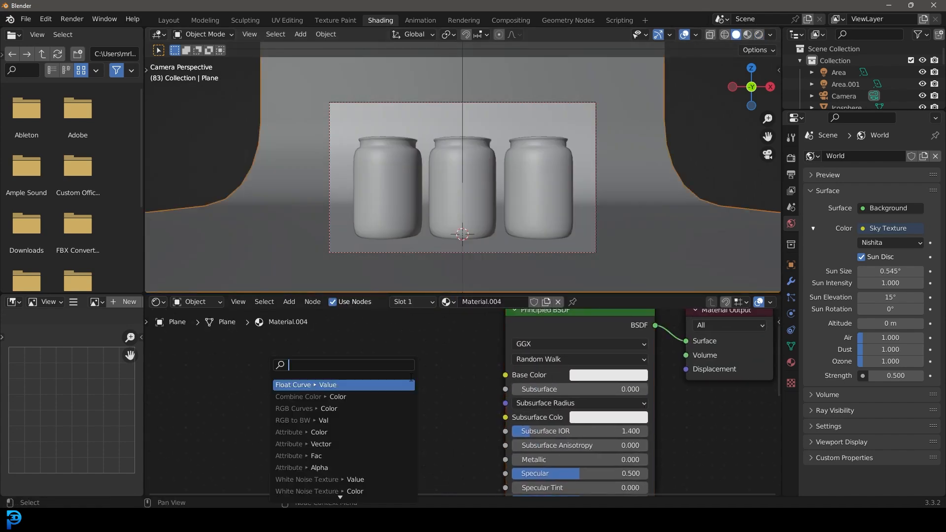
pyautogui.write('check')
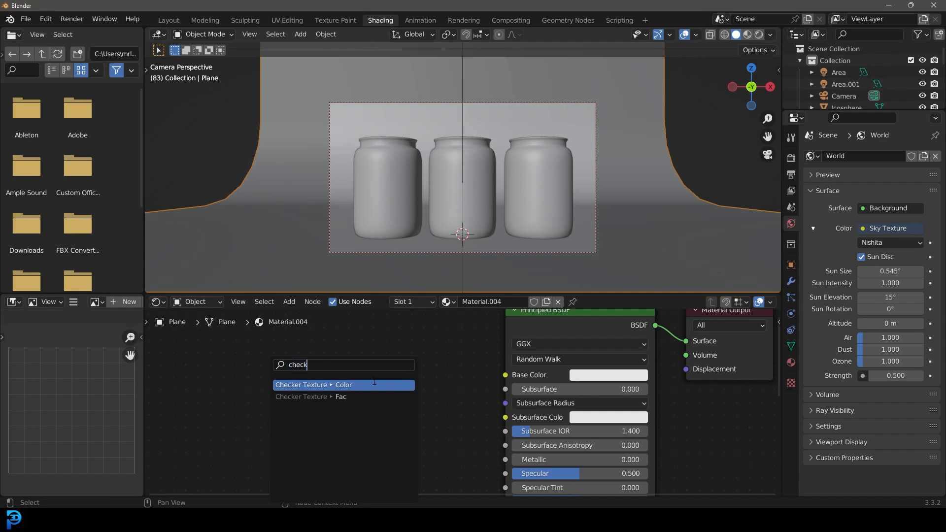
pyautogui.click(337, 384)
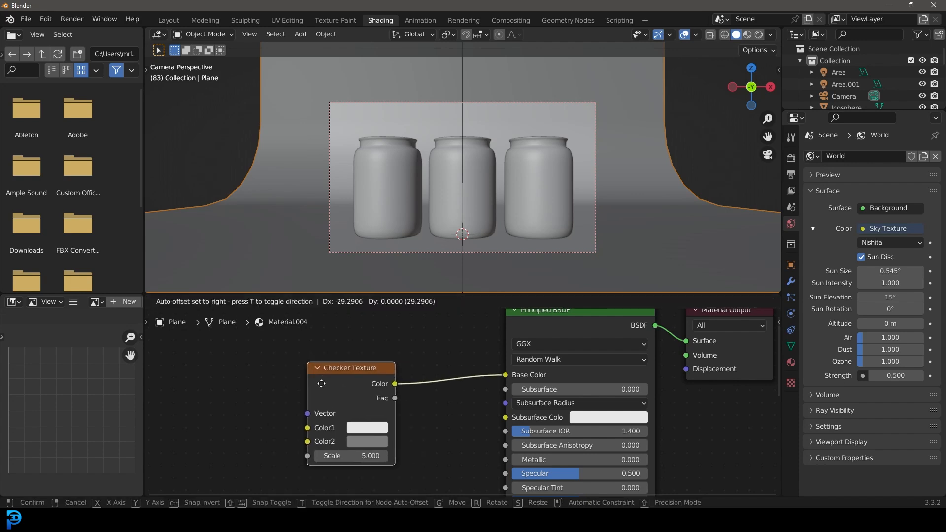
pyautogui.click(317, 384)
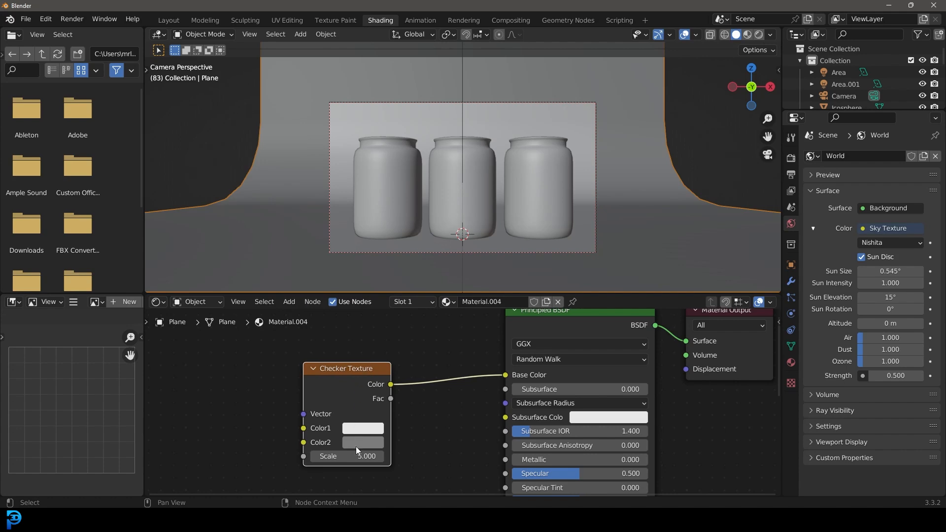
pyautogui.write('12')
pyautogui.press('Return')
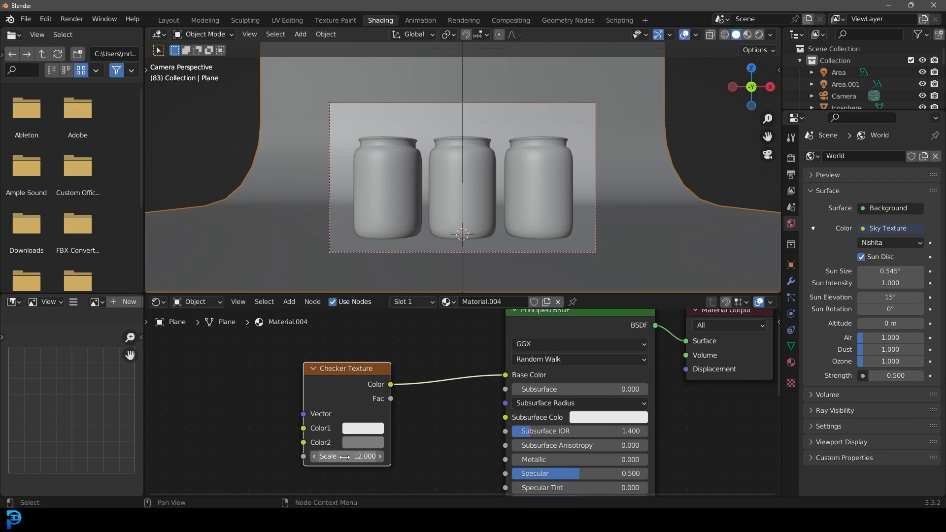
# - Preview the scene in Rendered shading and hide the Jars collection in the viewport
pyautogui.press('z')
pyautogui.click(536, 102)
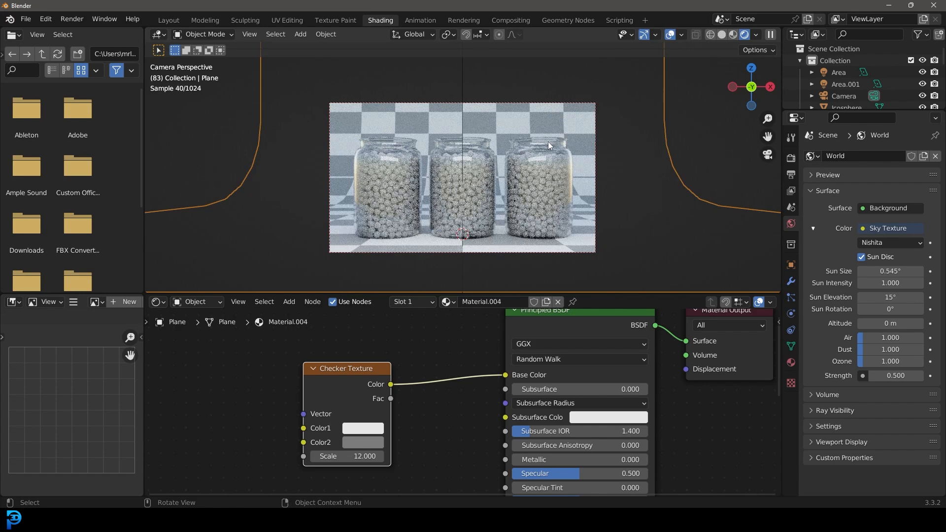
pyautogui.click(478, 143)
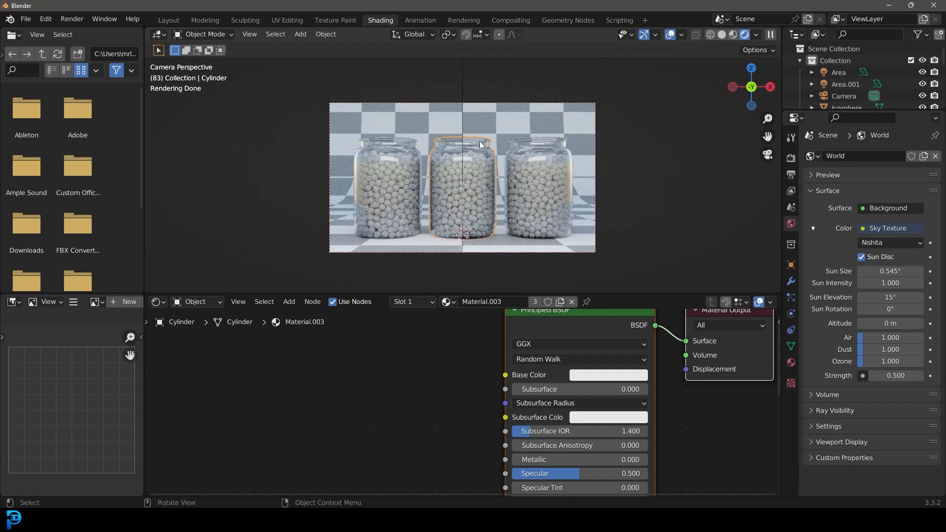
pyautogui.click(800, 60)
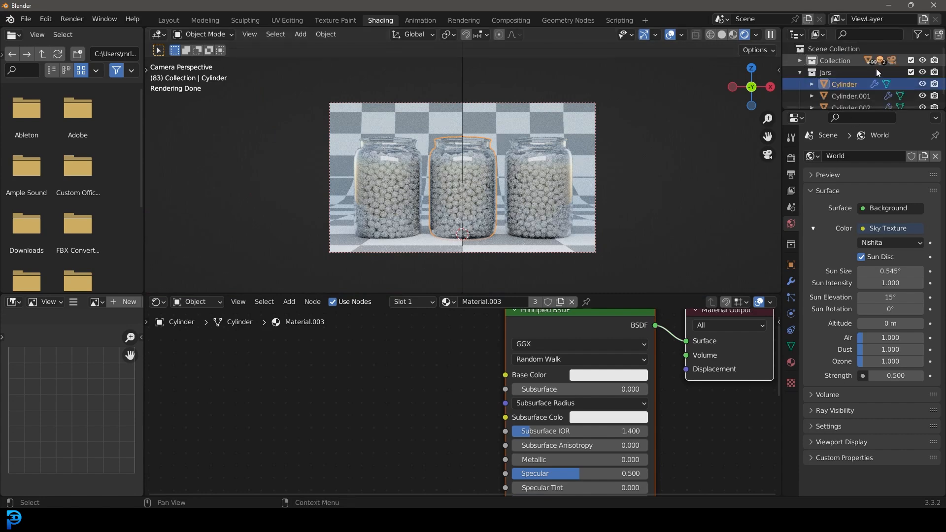
pyautogui.click(922, 72)
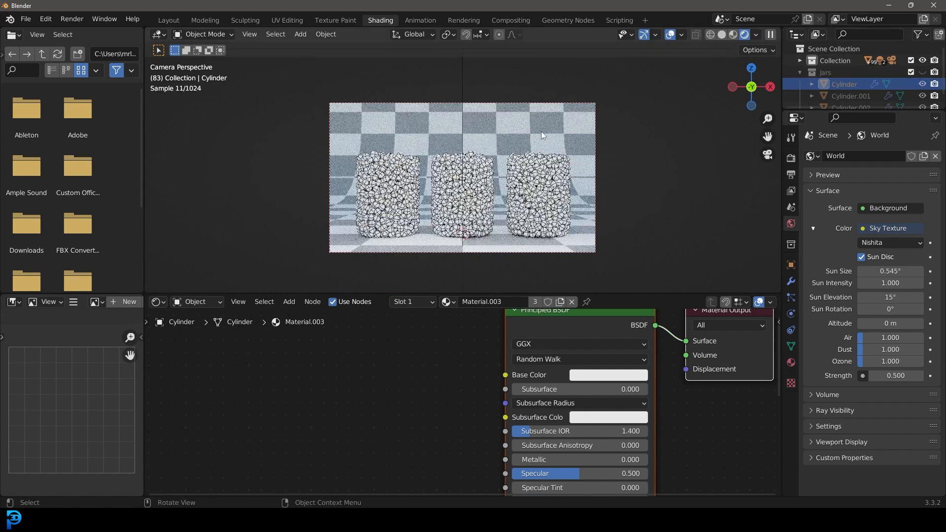
pyautogui.scroll(2, 493, 163)
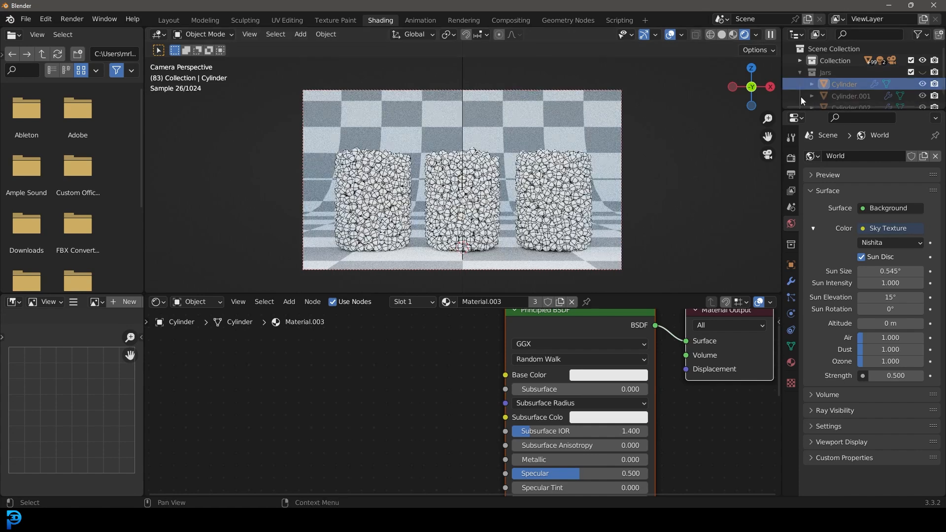
# - Switch to Solid shading and set the base color of the teal balls' material to bright cyan blue
pyautogui.click(476, 168)
pyautogui.press('z')
pyautogui.click(547, 170)
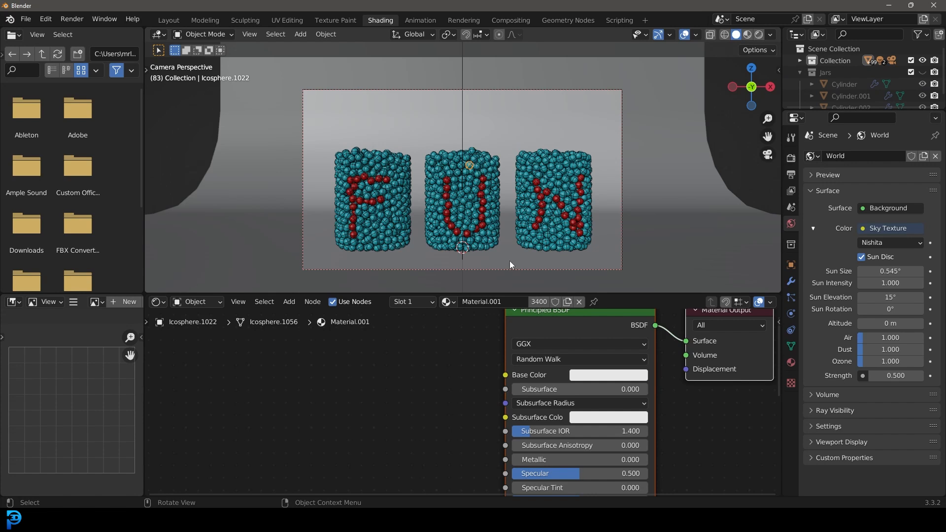
pyautogui.scroll(-5, 569, 413)
pyautogui.moveTo(569, 413); pyautogui.dragTo(521, 415, button='middle')
pyautogui.scroll(3, 520, 418)
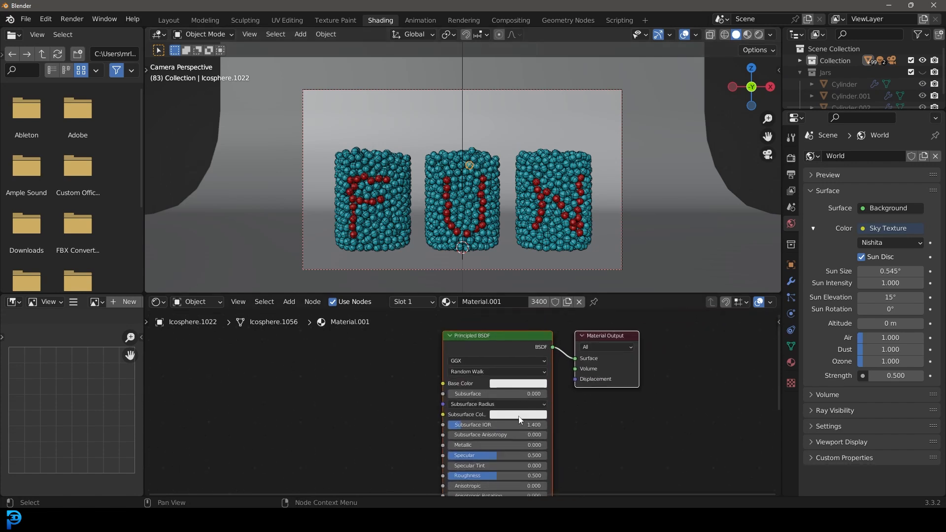
pyautogui.click(519, 385)
pyautogui.moveTo(549, 230); pyautogui.dragTo(548, 225)
# - Set the base color of the letter balls' material to bright red and show the Jars collection again
pyautogui.scroll(2, 492, 196)
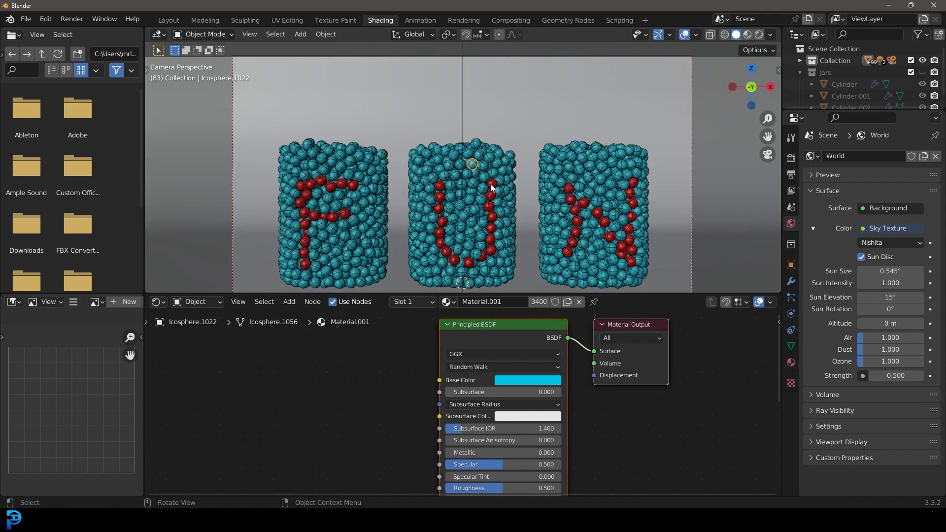
pyautogui.click(491, 185)
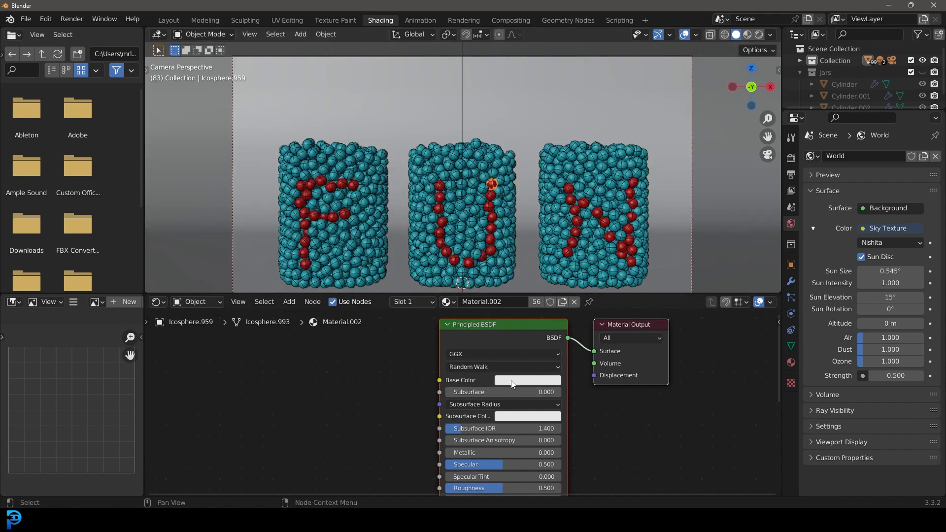
pyautogui.click(511, 380)
pyautogui.moveTo(534, 301); pyautogui.dragTo(540, 307)
pyautogui.scroll(-2, 528, 171)
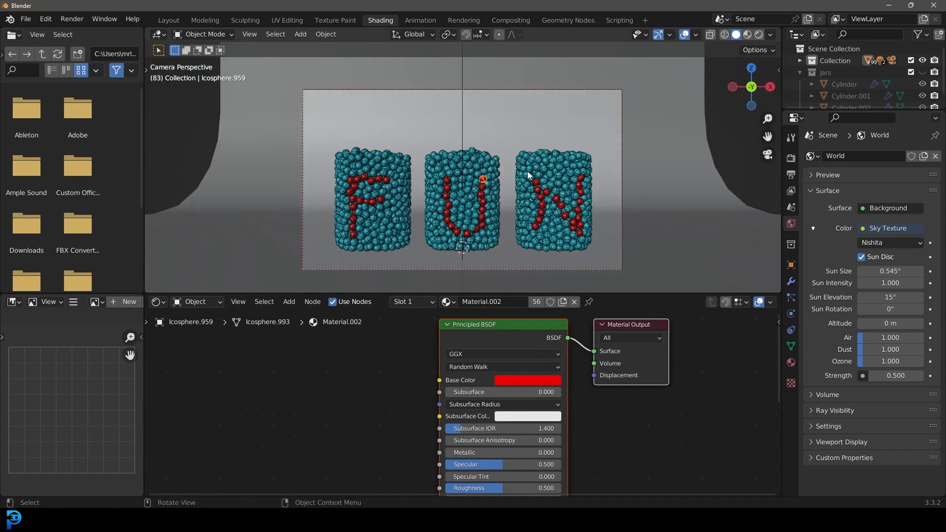
pyautogui.click(922, 72)
pyautogui.scroll(-2, 442, 154)
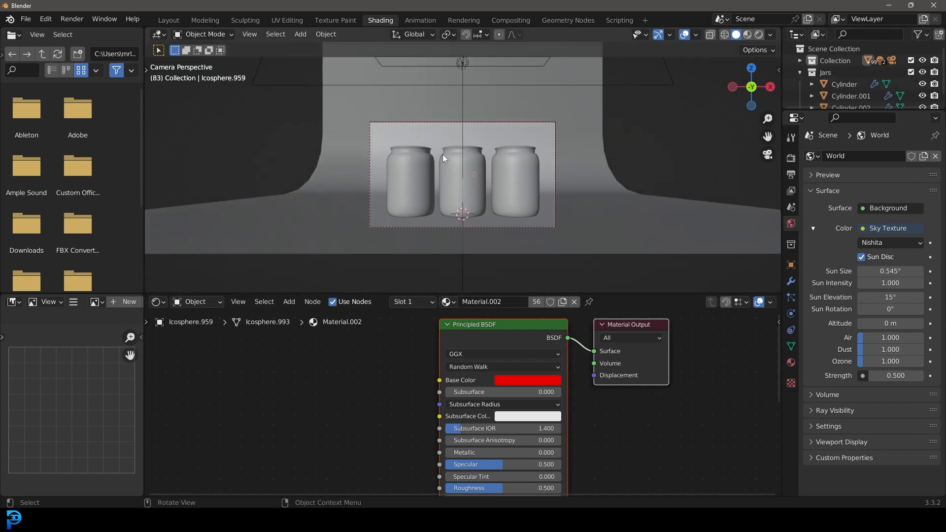
# - Save the Blender file in the Desktop folder as "jars test"
pyautogui.hotkey('ctrl', 's')
pyautogui.click(207, 224)
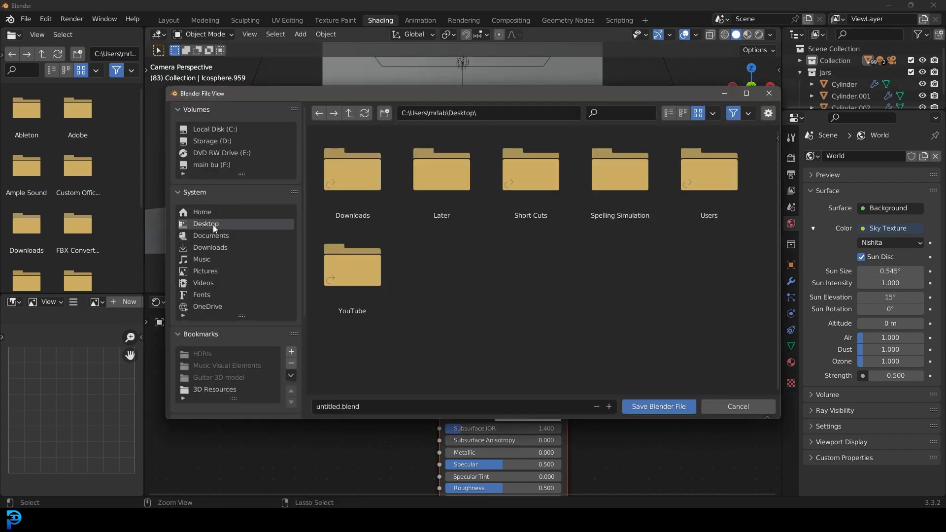
pyautogui.click(335, 404)
pyautogui.write('jars test')
pyautogui.press('Return')
pyautogui.click(643, 407)
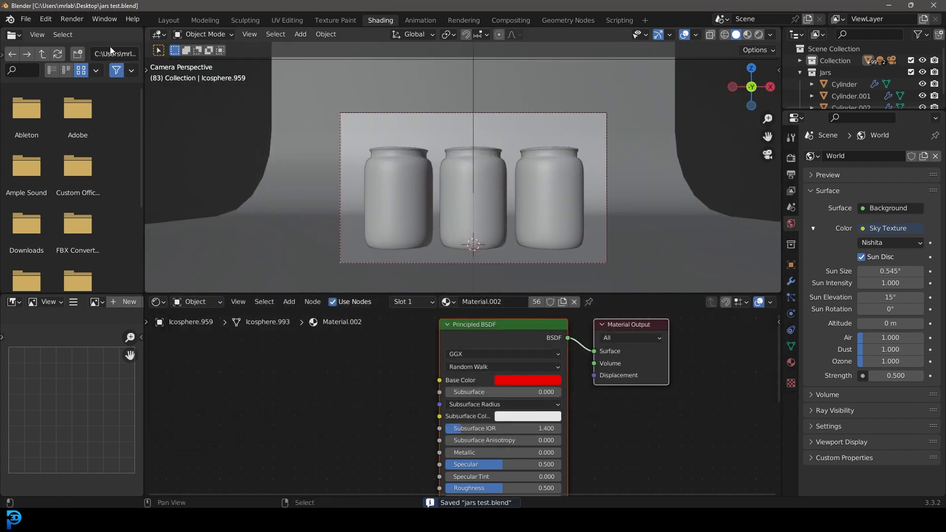
# - Enable Motion Blur in the scene's render settings
pyautogui.scroll(2, 577, 179)
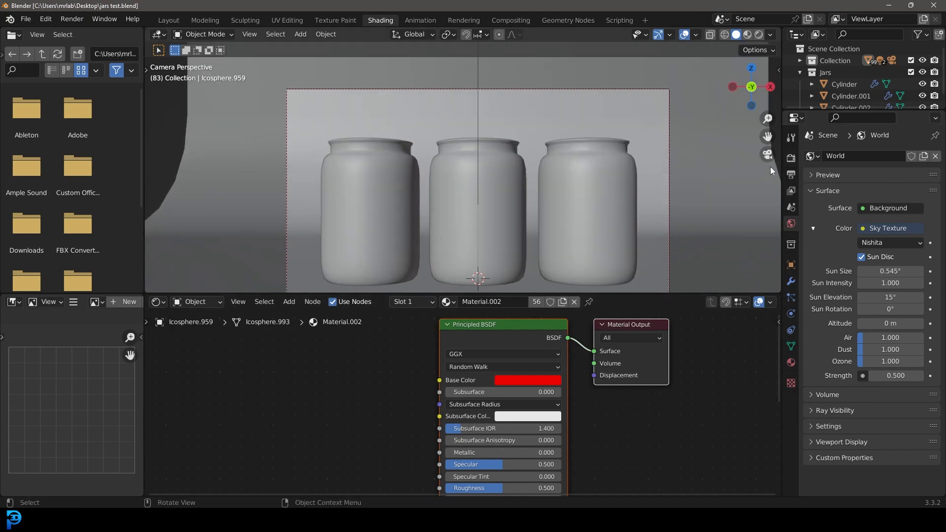
pyautogui.click(791, 158)
pyautogui.scroll(-2, 835, 332)
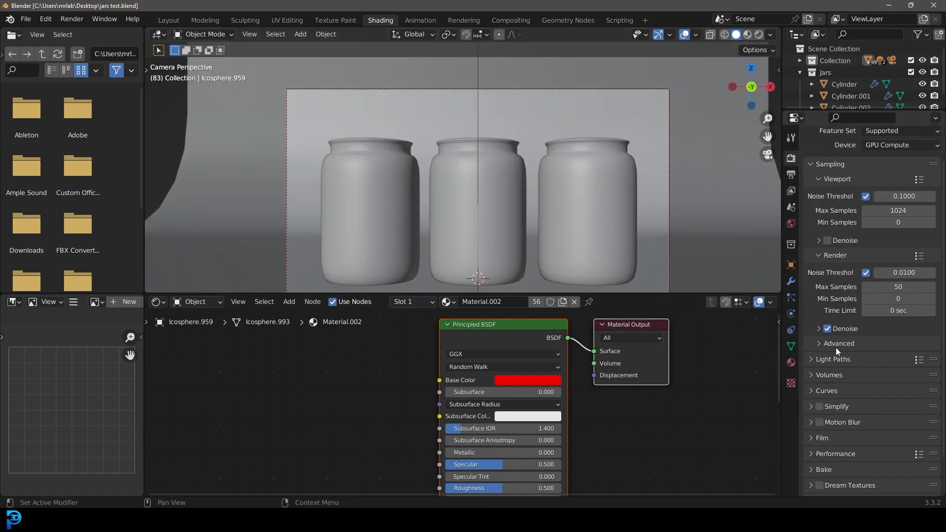
pyautogui.click(820, 422)
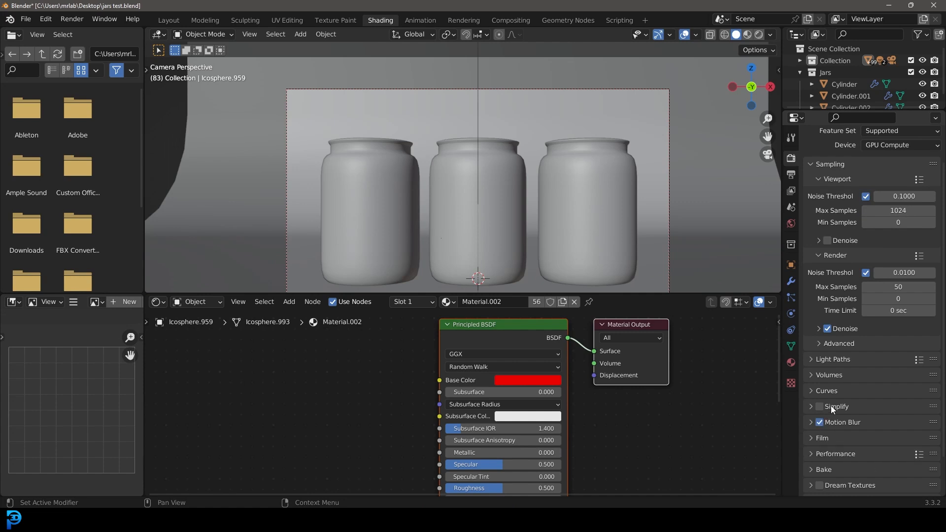
# - Enable depth of field on the camera with the middle jar as focus object and an F-stop of 0.5
pyautogui.scroll(-3, 480, 203)
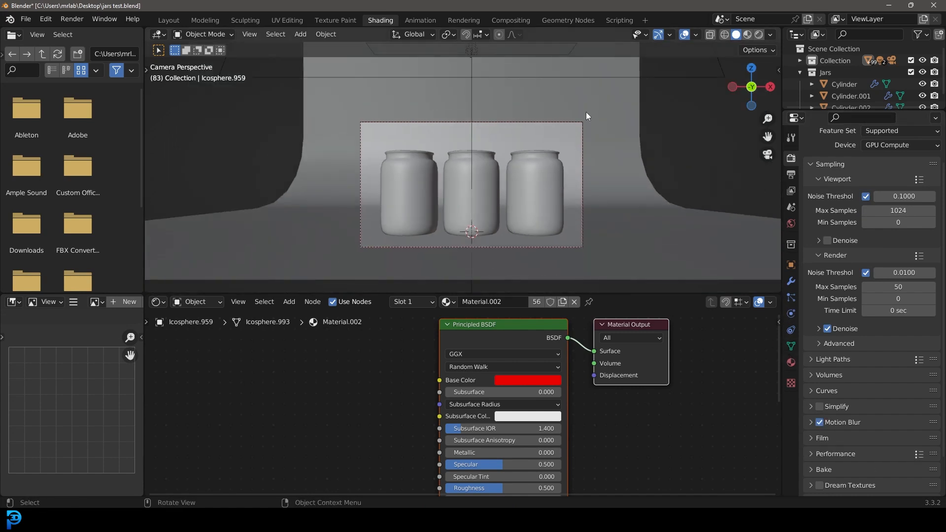
pyautogui.click(578, 123)
pyautogui.moveTo(581, 129); pyautogui.dragTo(498, 148, button='middle')
pyautogui.scroll(-3, 498, 148)
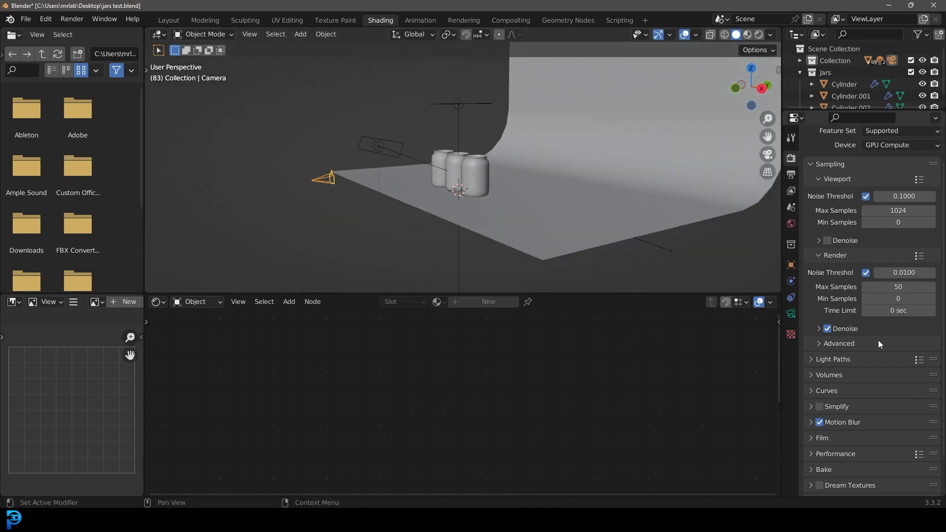
pyautogui.click(791, 314)
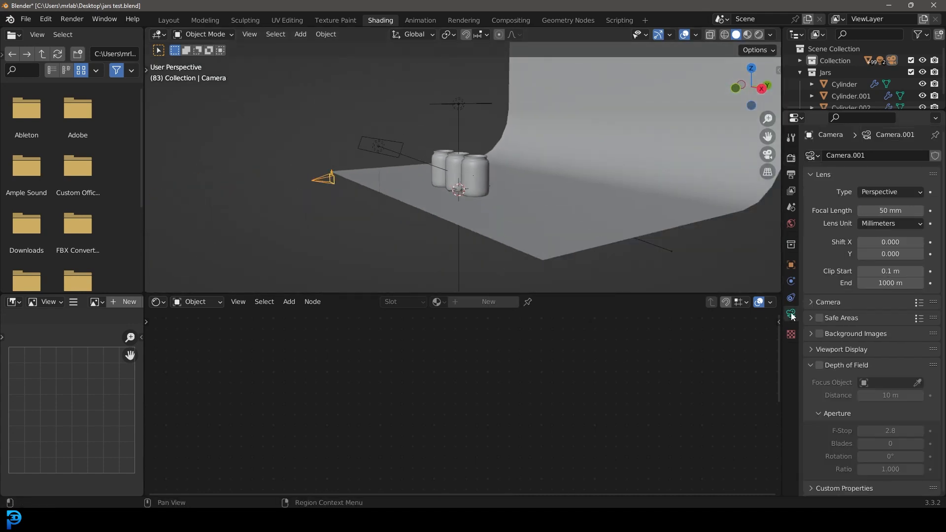
pyautogui.click(820, 365)
pyautogui.click(918, 382)
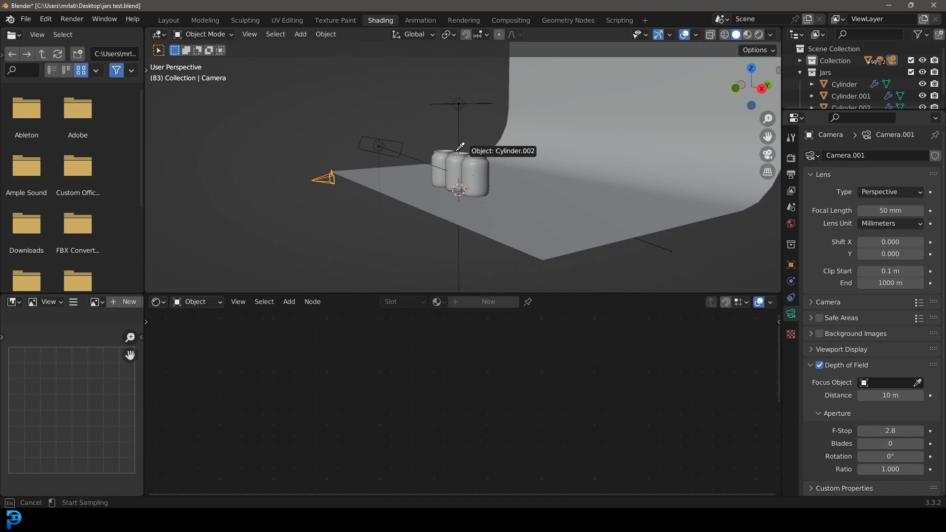
pyautogui.click(449, 165)
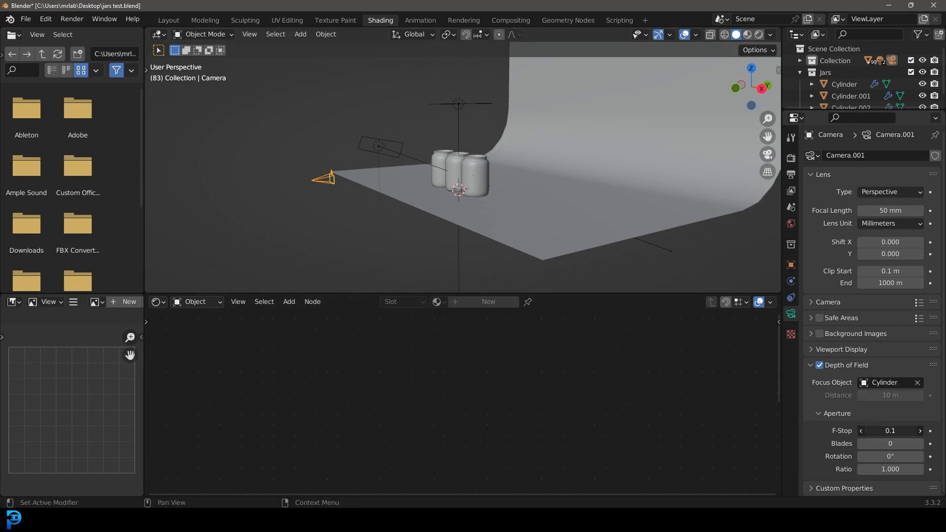
# - Preview the jars through the camera in rendered shading to examine the depth of field, and return to solid shading
pyautogui.press('KP_0')
pyautogui.press('z')
pyautogui.click(540, 105)
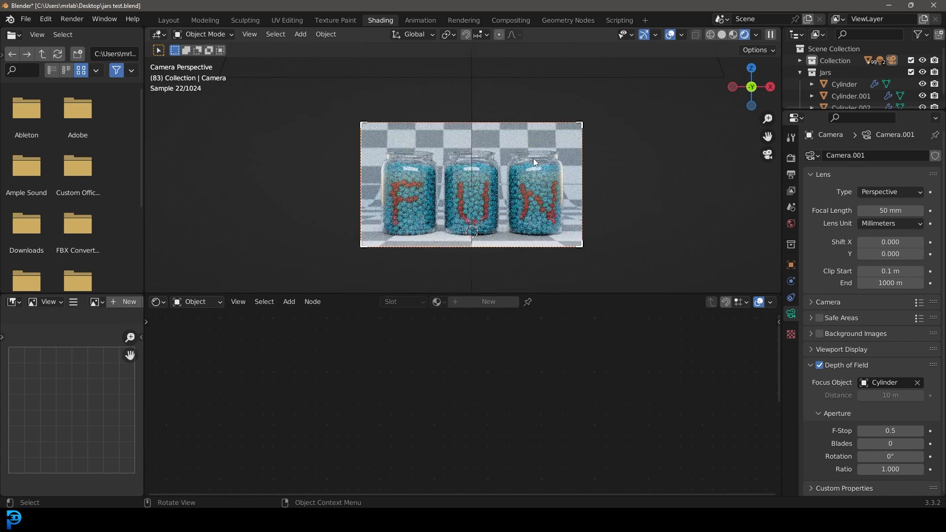
pyautogui.scroll(2, 530, 161)
pyautogui.press('z')
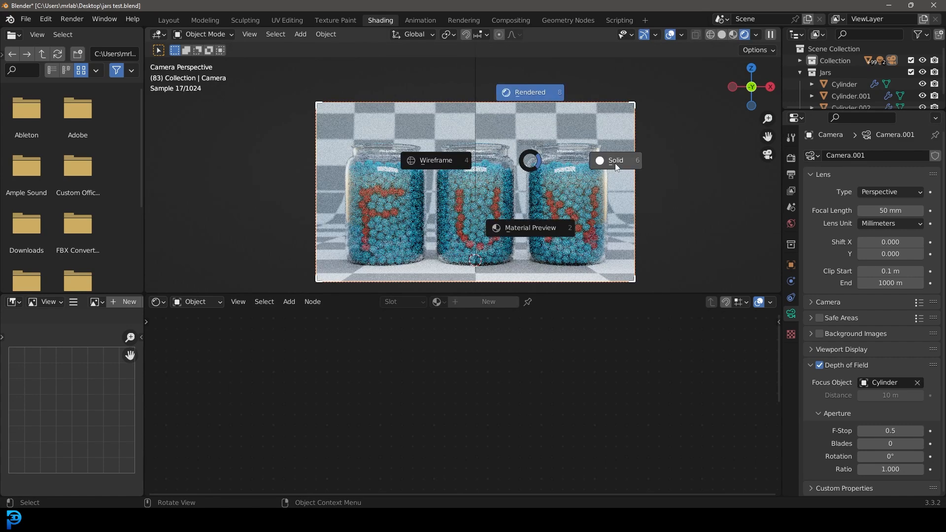
pyautogui.click(614, 164)
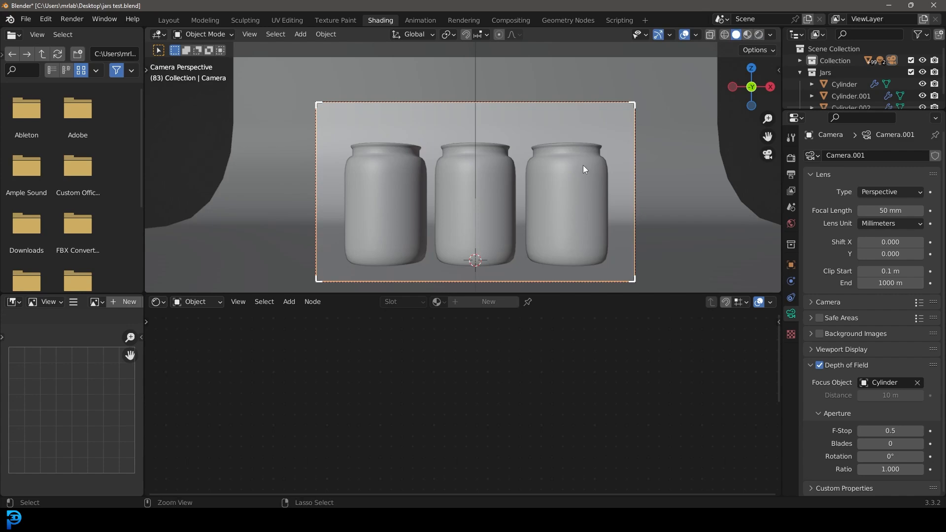
# - Save the file and render the current frame as a still image
pyautogui.hotkey('ctrl', 's')
pyautogui.click(77, 20)
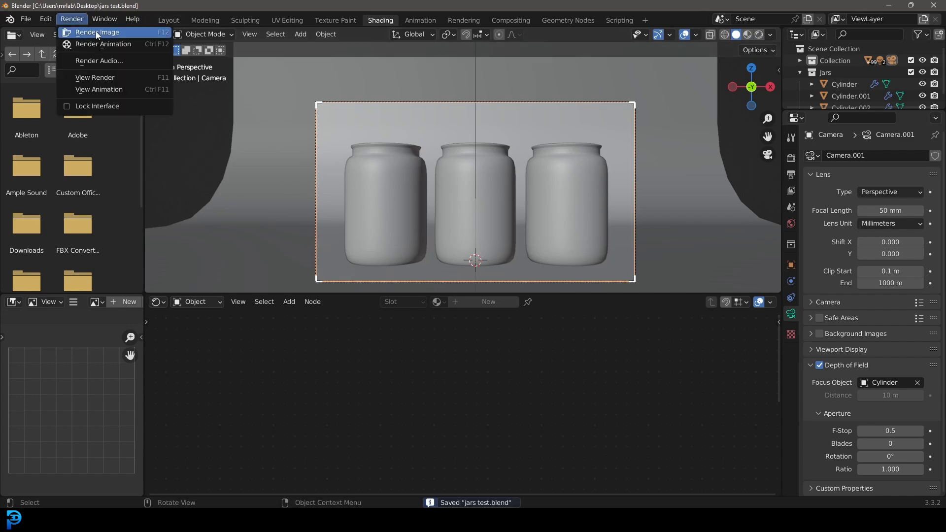
pyautogui.click(95, 31)
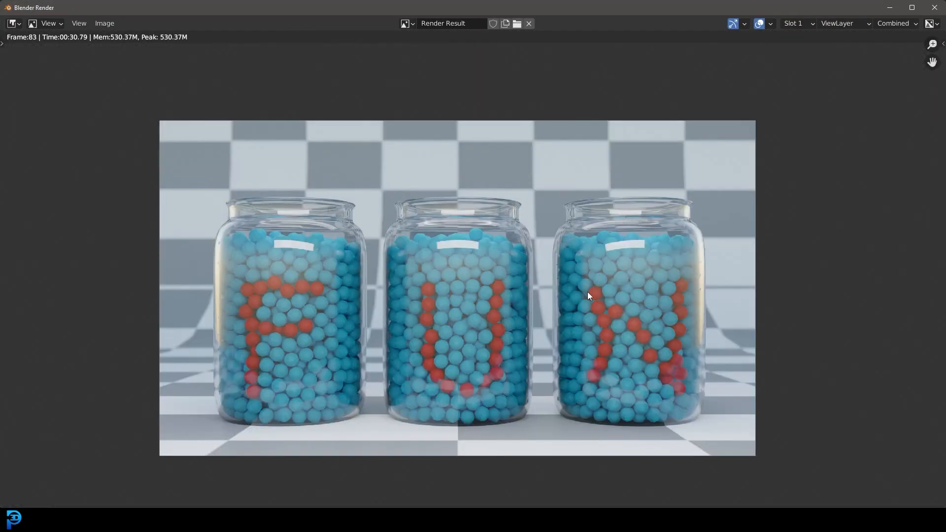
# - Examine the jars and red letters in the rendered image up close and close the render window
pyautogui.scroll(-2, 587, 292)
pyautogui.scroll(3, 558, 209)
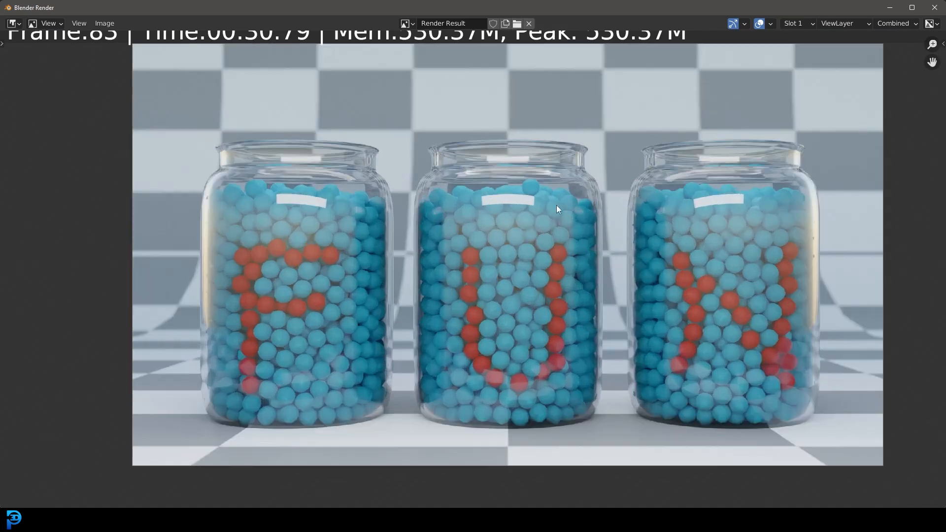
pyautogui.moveTo(438, 133); pyautogui.dragTo(414, 146, button='middle')
pyautogui.scroll(-1, 560, 250)
pyautogui.moveTo(560, 250); pyautogui.dragTo(558, 239, button='middle')
pyautogui.scroll(1, 404, 262)
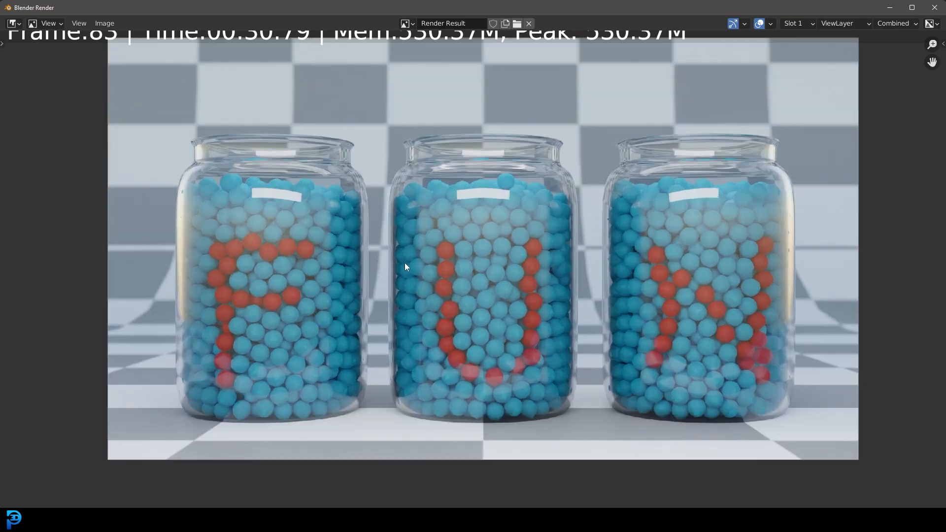
pyautogui.click(935, 8)
# - Set the render output folder to the Desktop
pyautogui.click(792, 176)
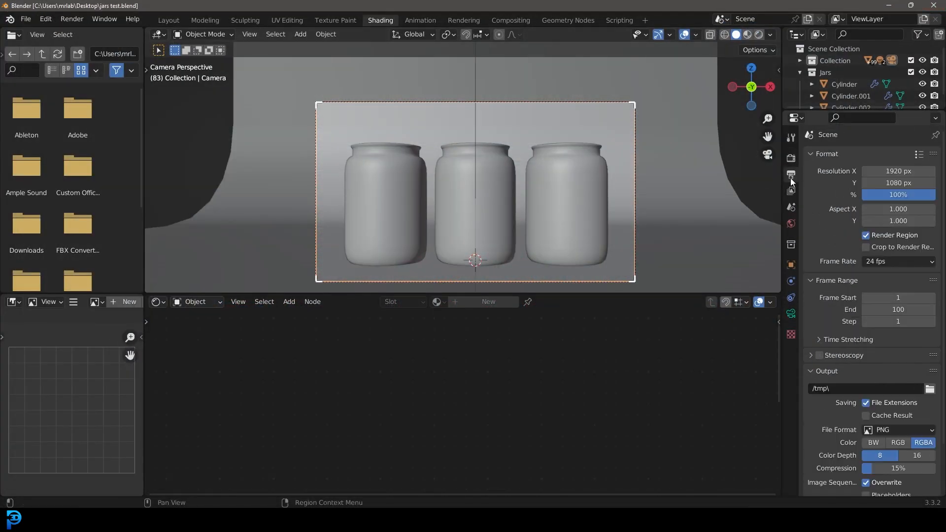
pyautogui.click(929, 388)
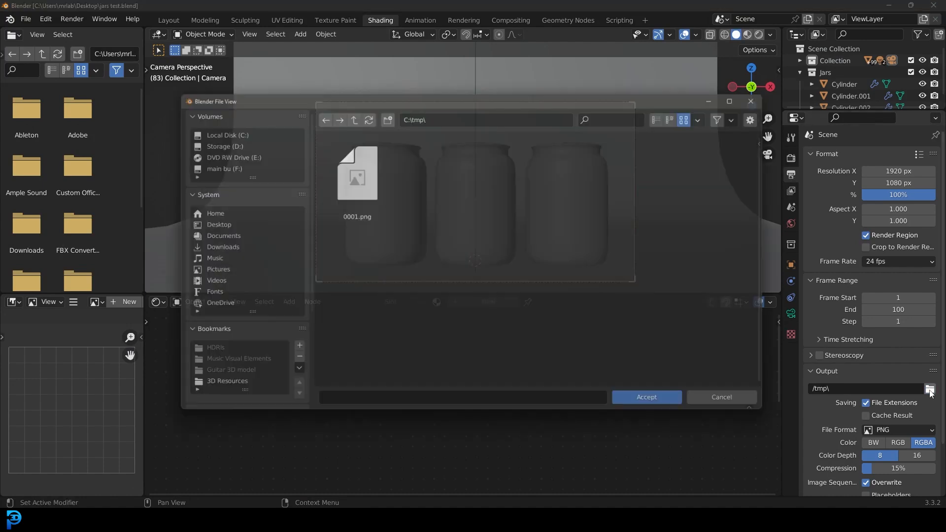
pyautogui.click(217, 227)
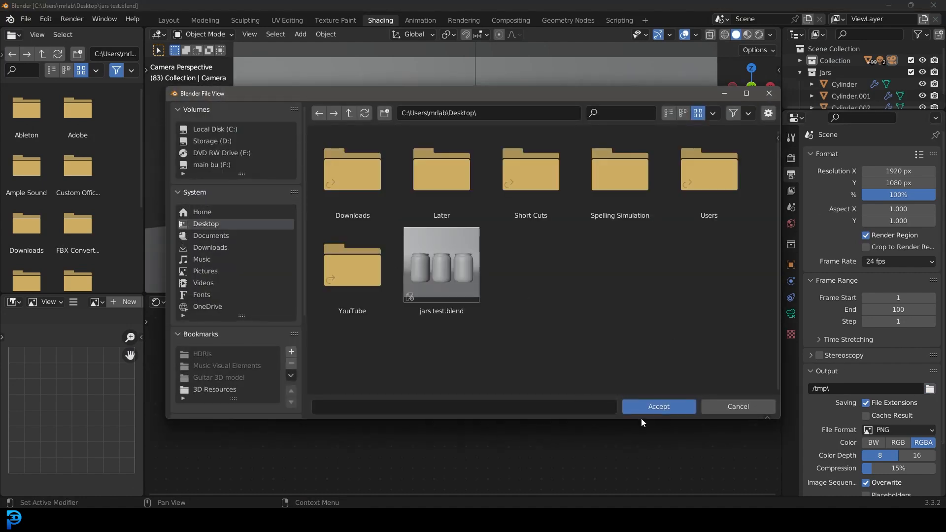
pyautogui.click(643, 406)
# - Set the output file format to FFmpeg Video with an MPEG-4 container
pyautogui.scroll(-3, 903, 368)
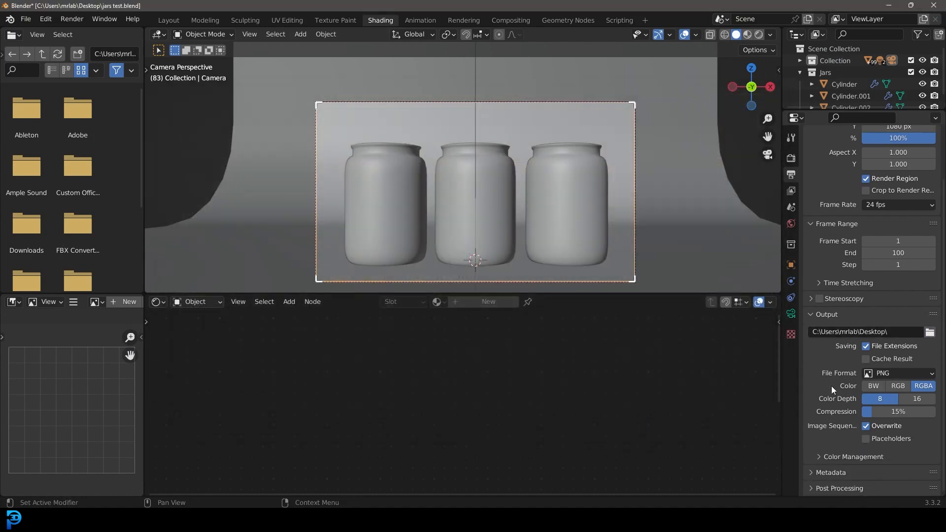
pyautogui.click(882, 374)
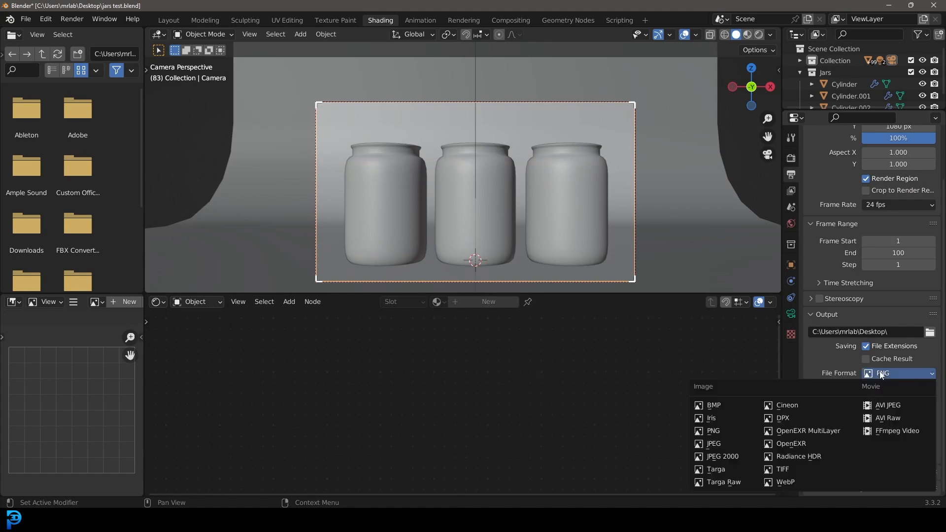
pyautogui.click(897, 431)
pyautogui.scroll(2, 905, 432)
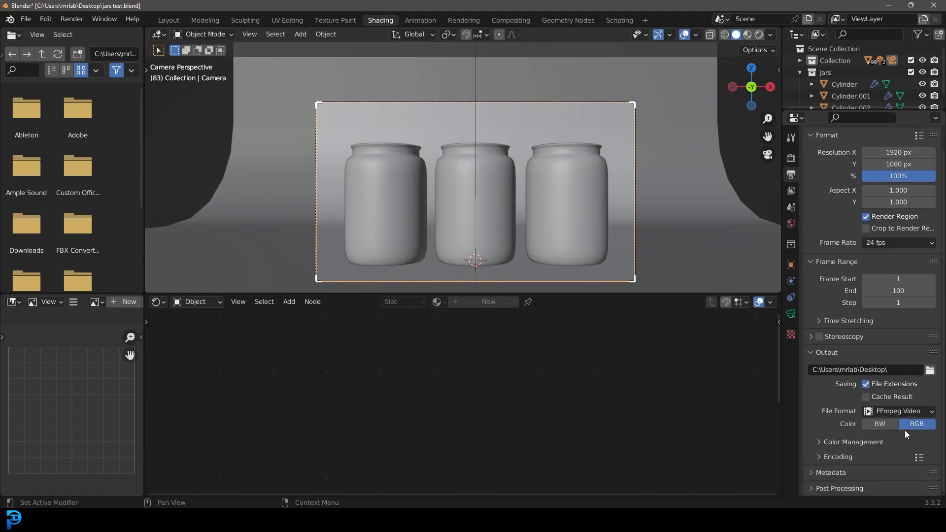
pyautogui.click(836, 457)
pyautogui.scroll(-3, 847, 448)
pyautogui.click(886, 413)
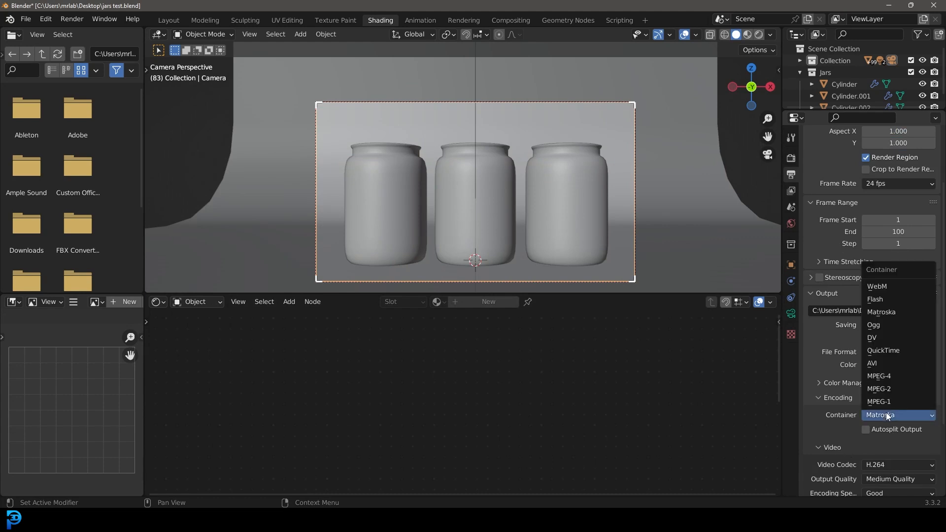
pyautogui.click(890, 378)
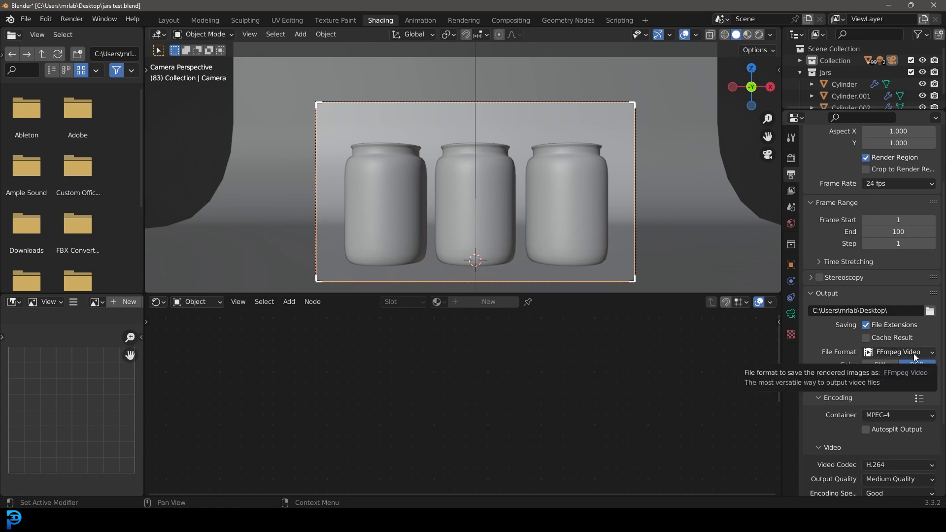
# - Check the available output file formats, keeping FFmpeg Video, and render the animation
pyautogui.click(913, 353)
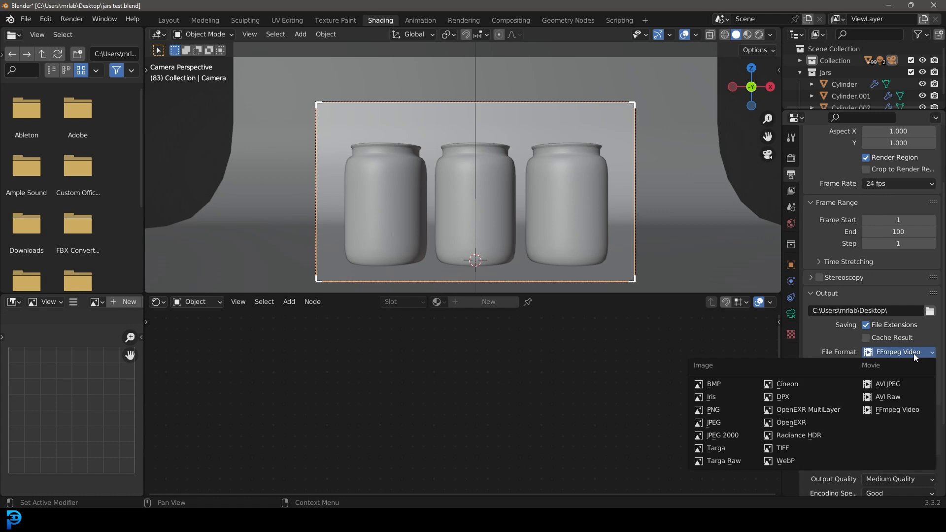
pyautogui.click(913, 353)
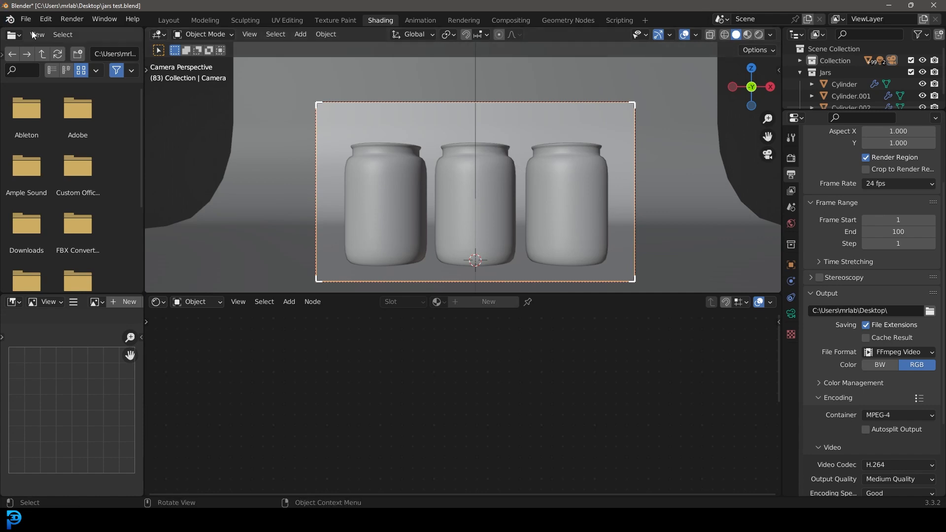
pyautogui.click(72, 19)
pyautogui.click(91, 45)
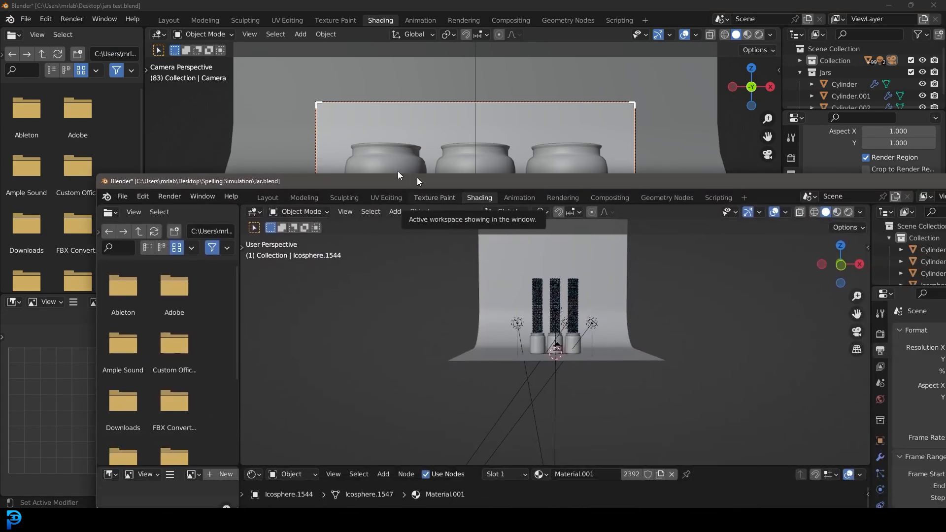
# - Bring up the Blender window with Jar.blend from the Spelling Simulation folder and maximize it
pyautogui.moveTo(417, 177); pyautogui.dragTo(376, 162)
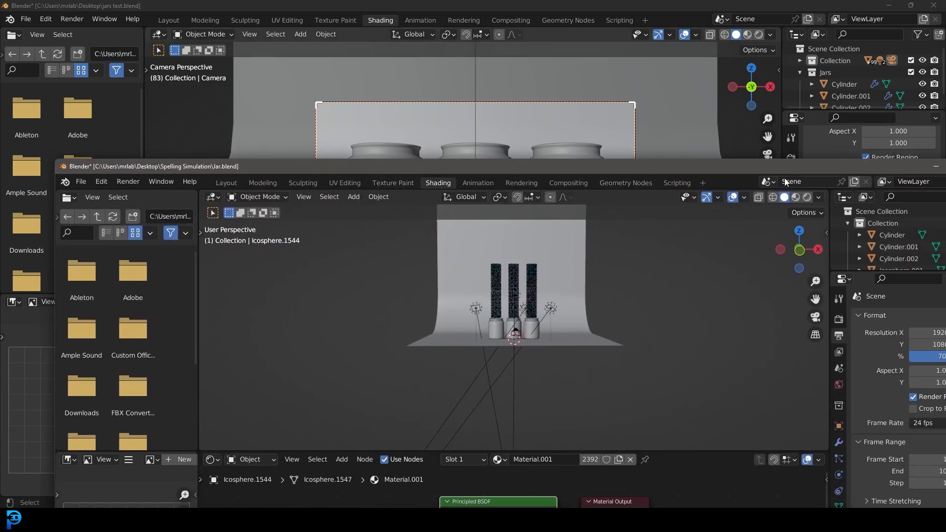
pyautogui.moveTo(871, 163); pyautogui.dragTo(782, 151)
pyautogui.click(876, 153)
# - Examine the torus rings on the jar rims in rendered shading, also through the camera, and return to solid shading
pyautogui.scroll(6, 533, 177)
pyautogui.scroll(3, 509, 132)
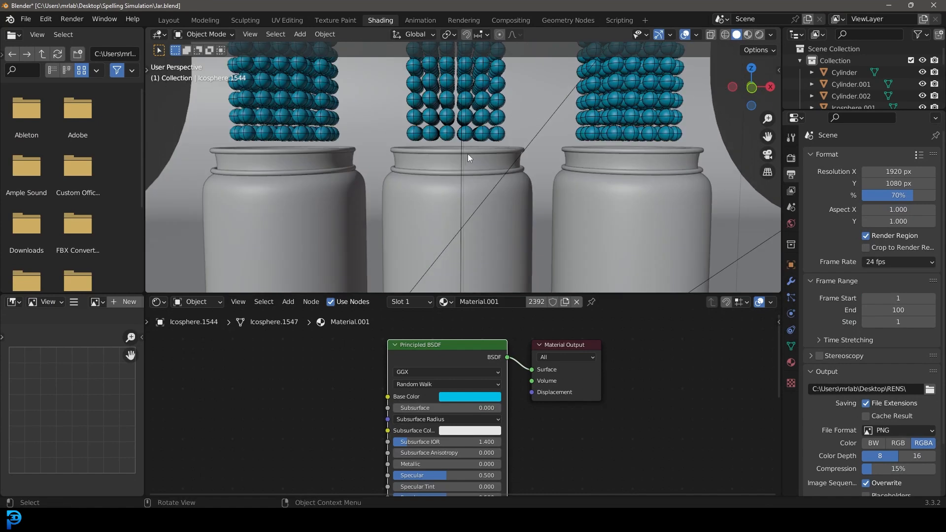
pyautogui.click(475, 153)
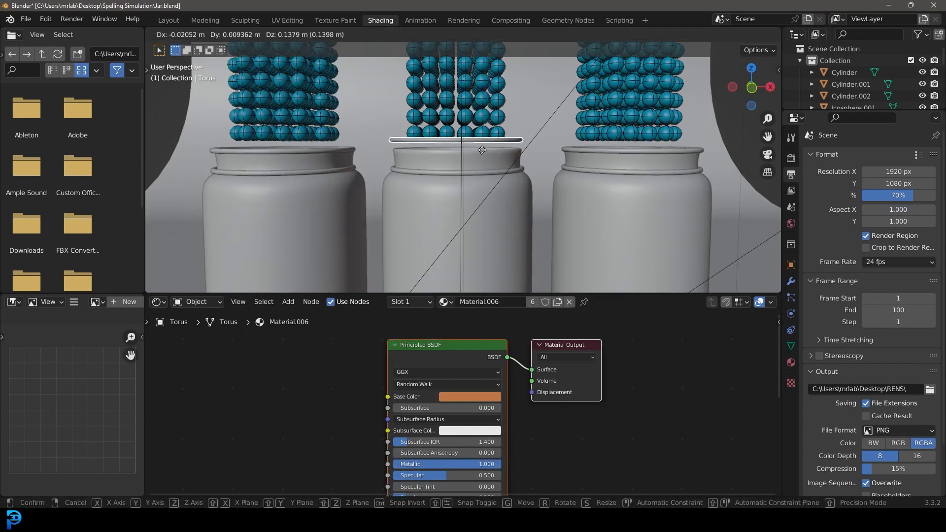
pyautogui.press('z')
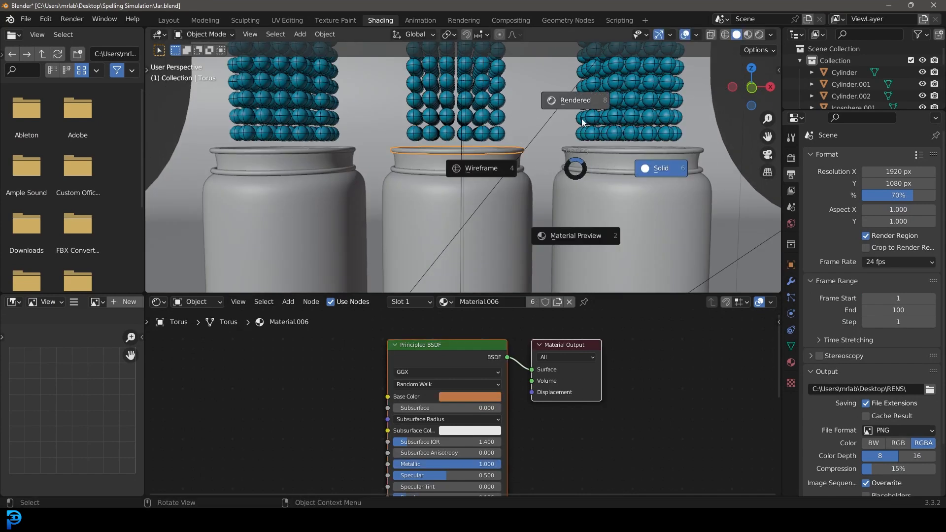
pyautogui.click(581, 109)
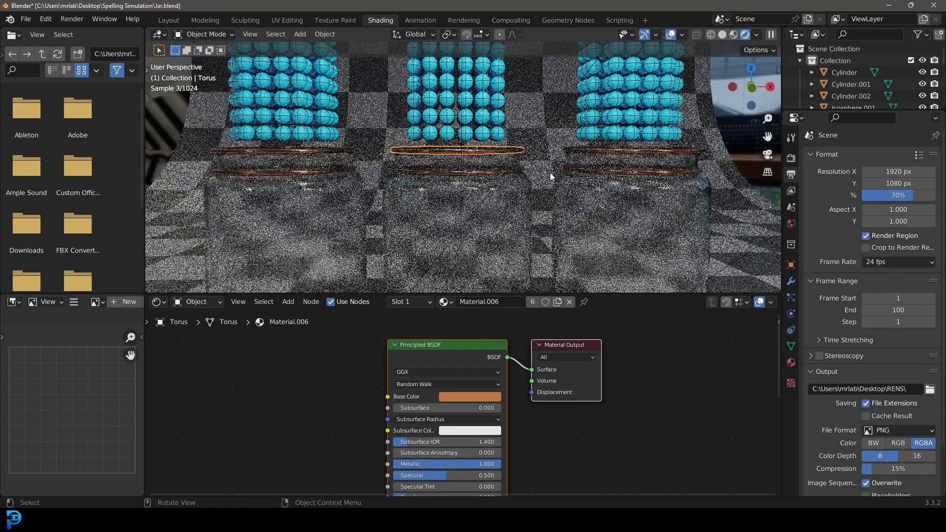
pyautogui.press('KP_0')
pyautogui.press('z')
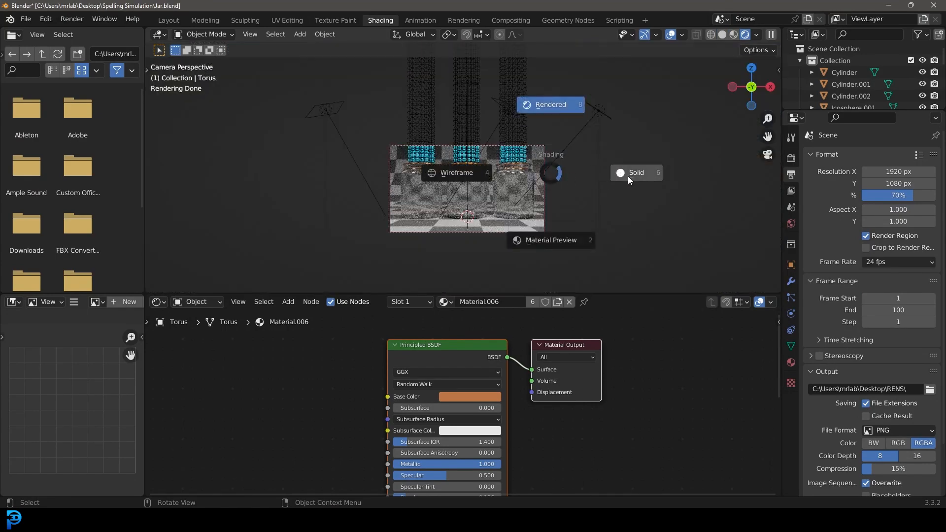
pyautogui.click(628, 175)
# - Play the falling-ball animation to frame 65, preview that frame in rendered shading, and return to solid shading
pyautogui.press('space')
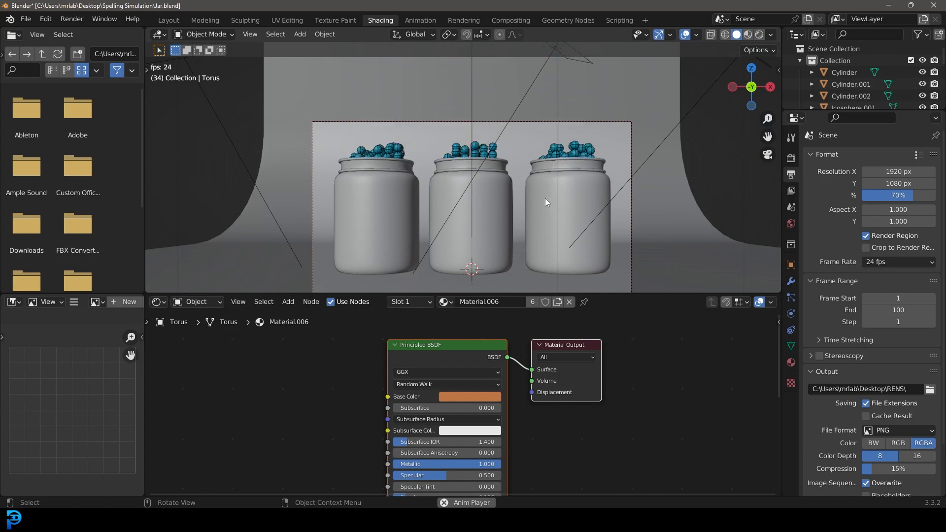
pyautogui.press('space')
pyautogui.press('z')
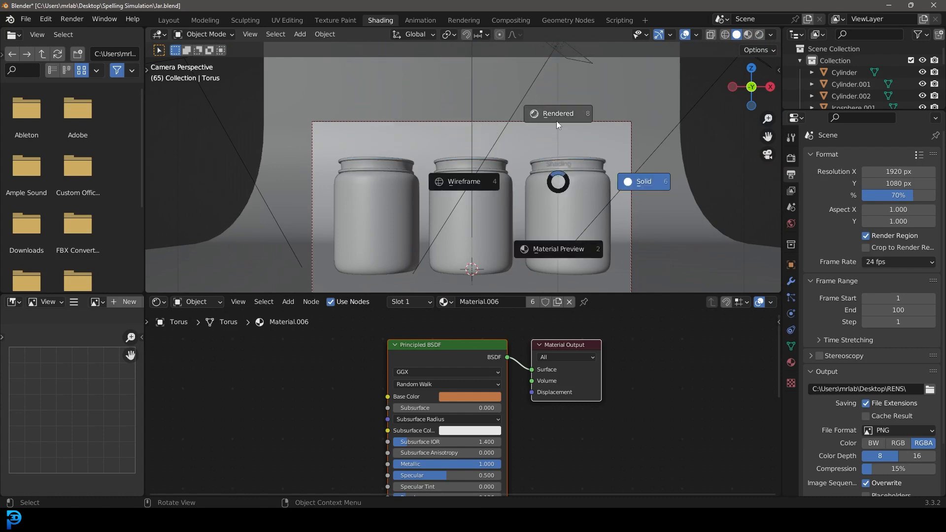
pyautogui.click(557, 120)
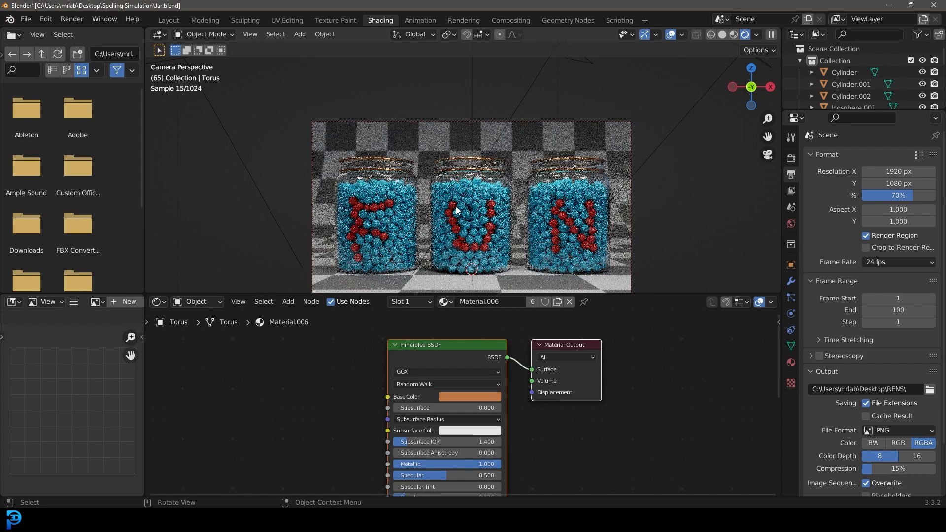
pyautogui.press('z')
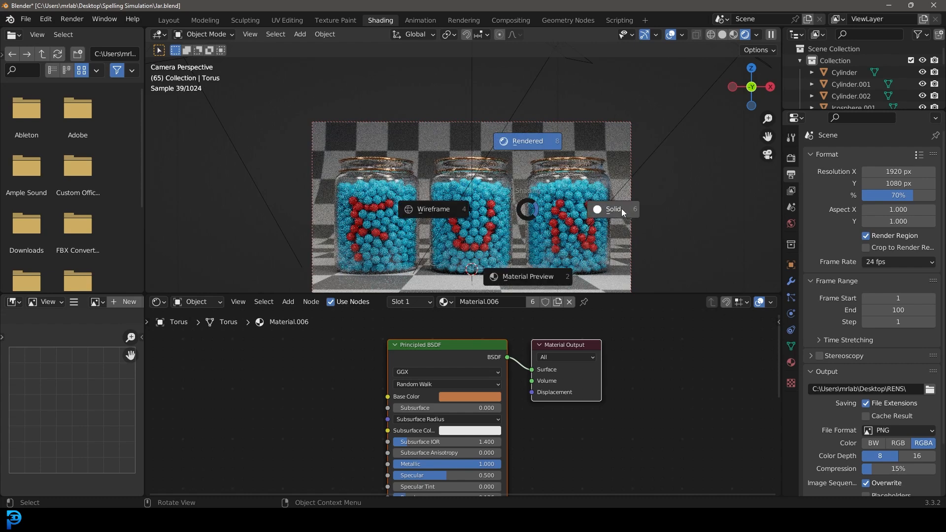
pyautogui.click(622, 208)
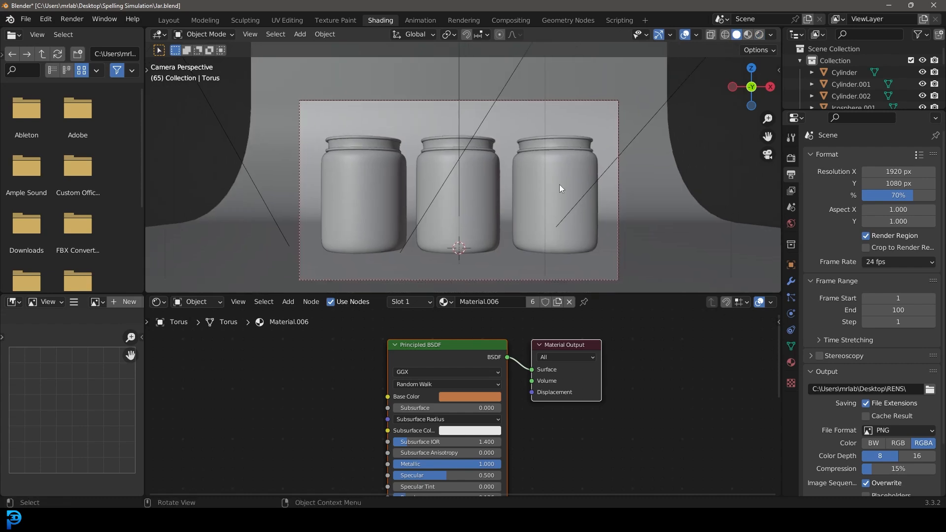